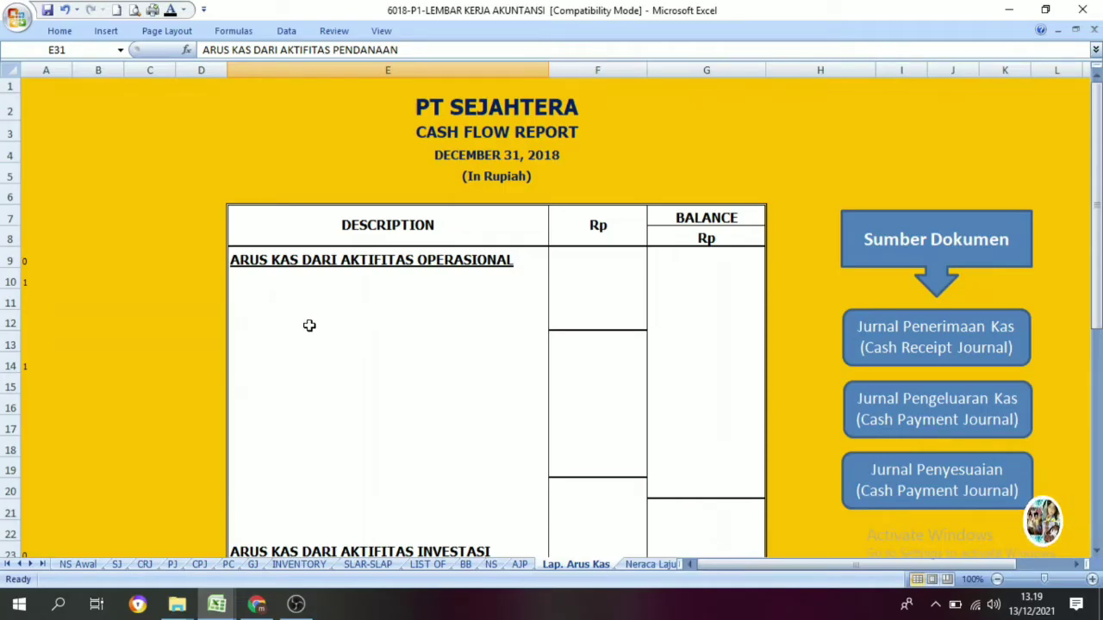
- Examine the cash receipt journal, the cash payment journal and the activity sections of the cash flow report
click(903, 353)
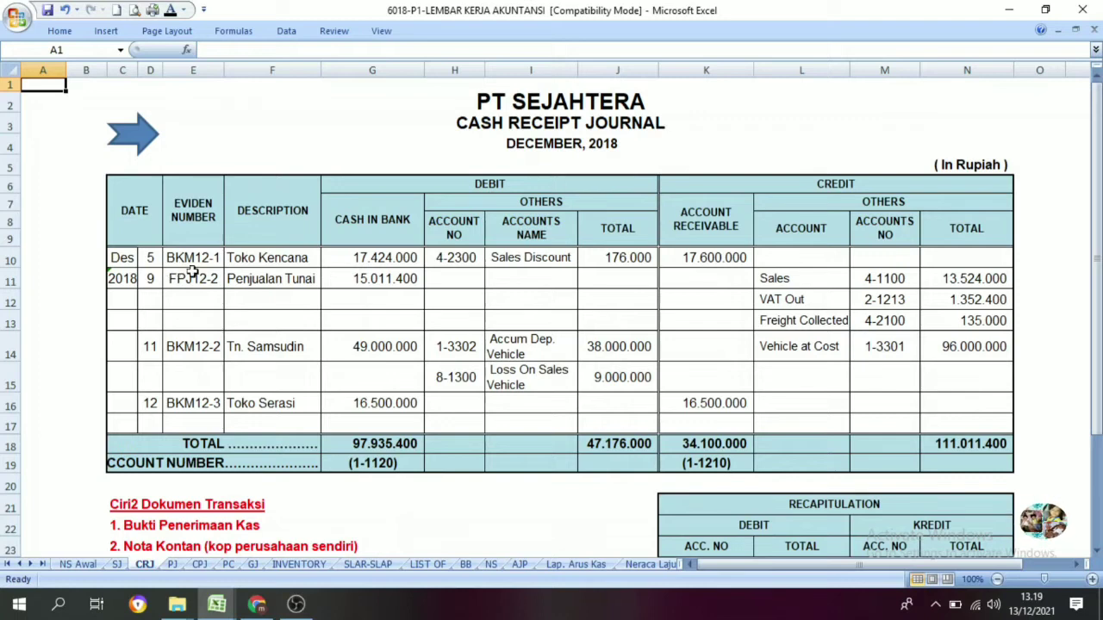
click(142, 140)
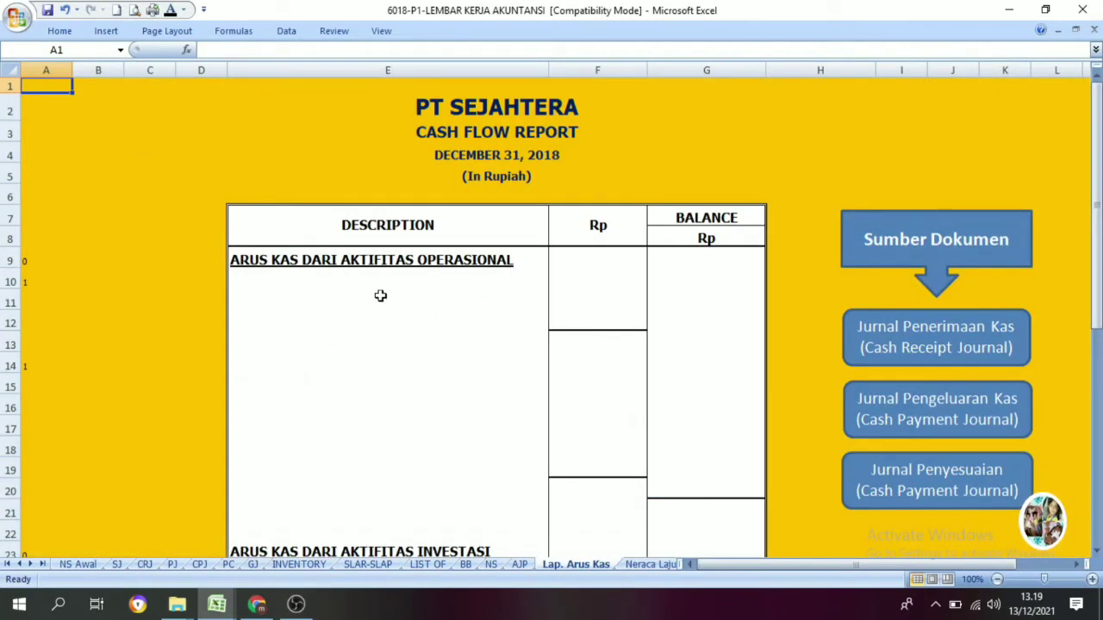
scroll(396, 382, down, 2)
scroll(414, 414, down, 2)
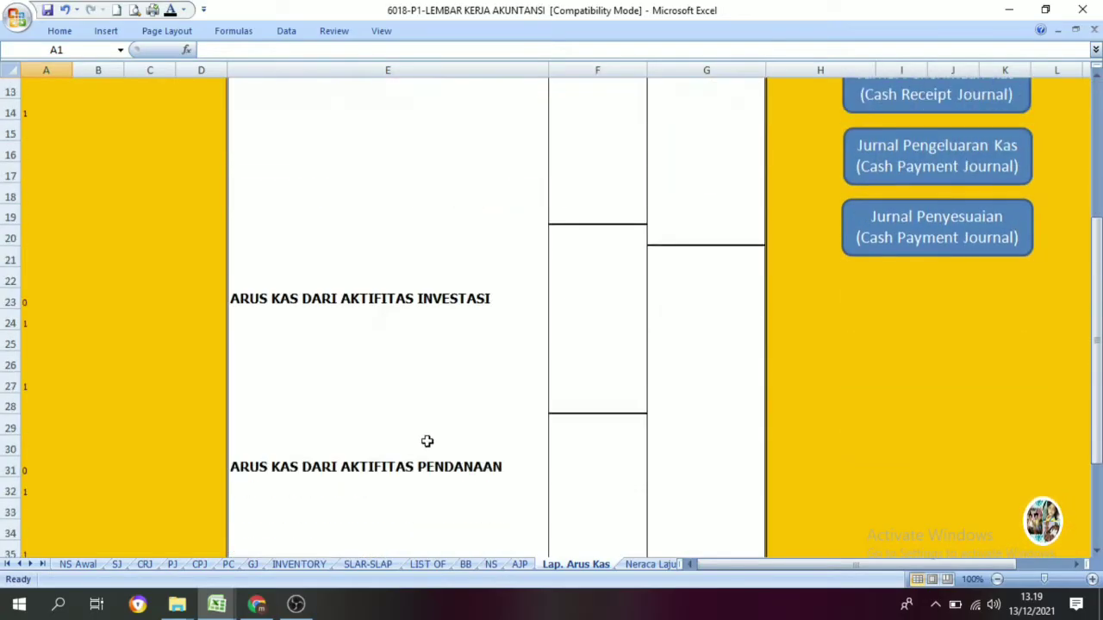
scroll(463, 446, up, 2)
scroll(413, 418, up, 2)
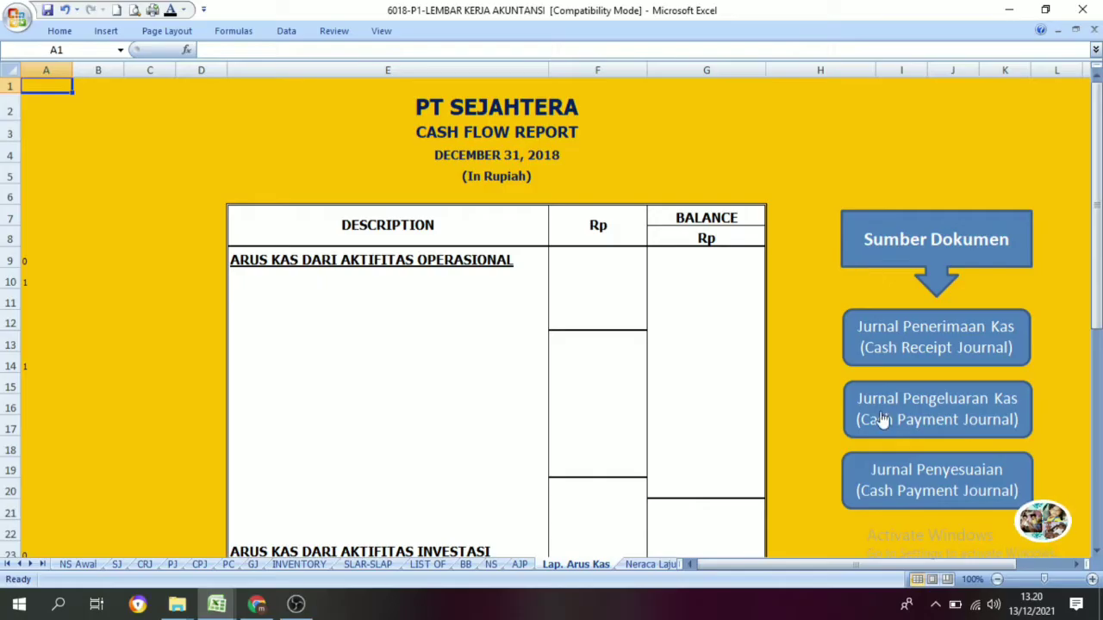
click(961, 423)
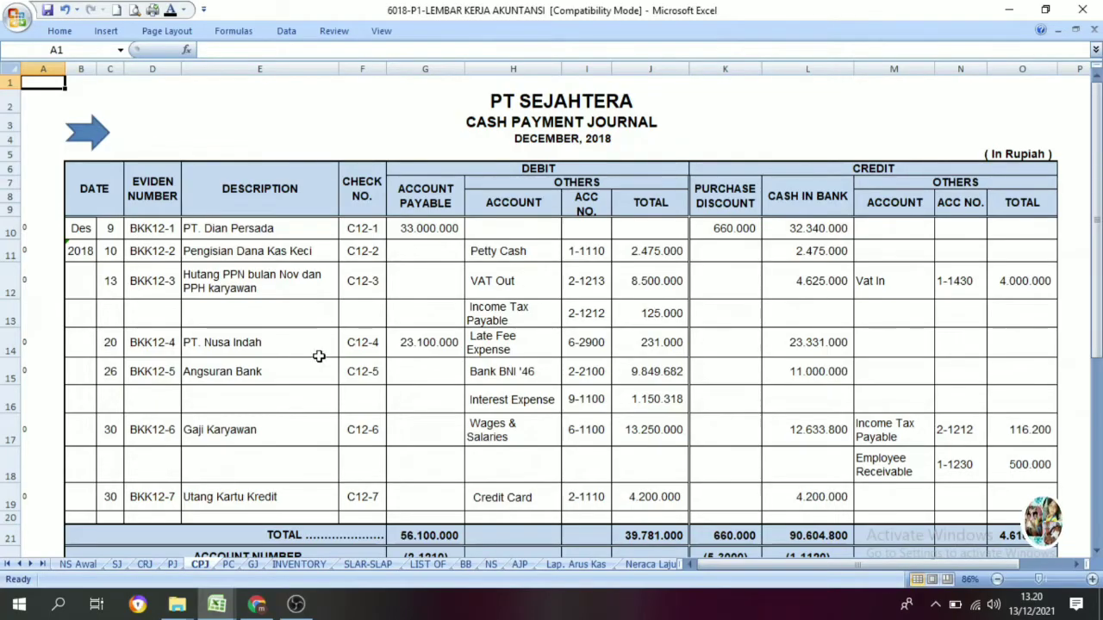
click(94, 132)
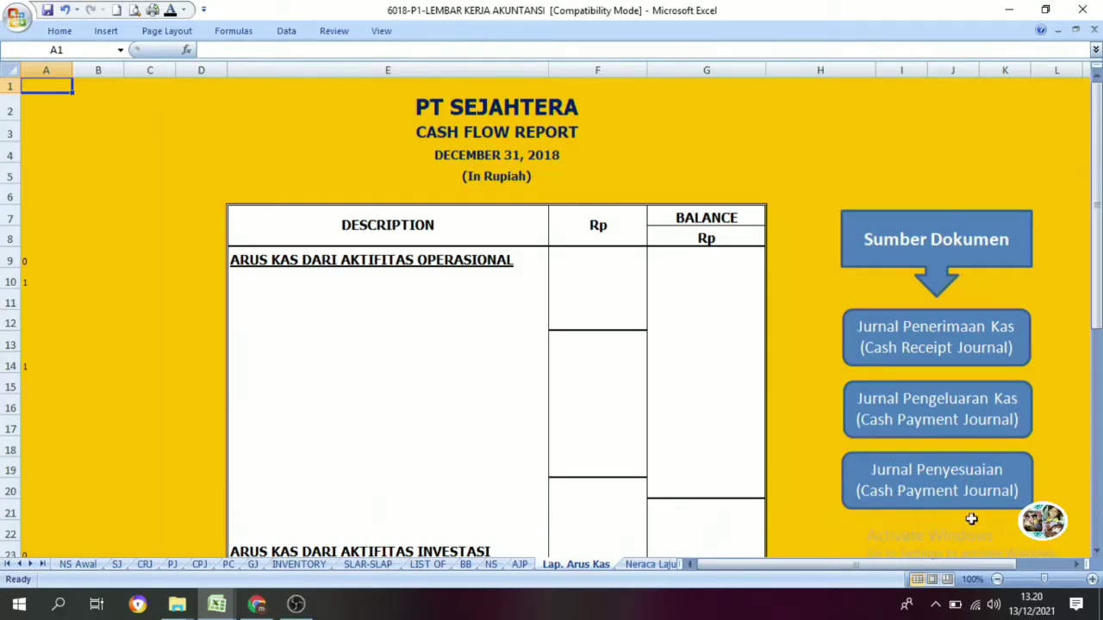
scroll(817, 454, down, 1)
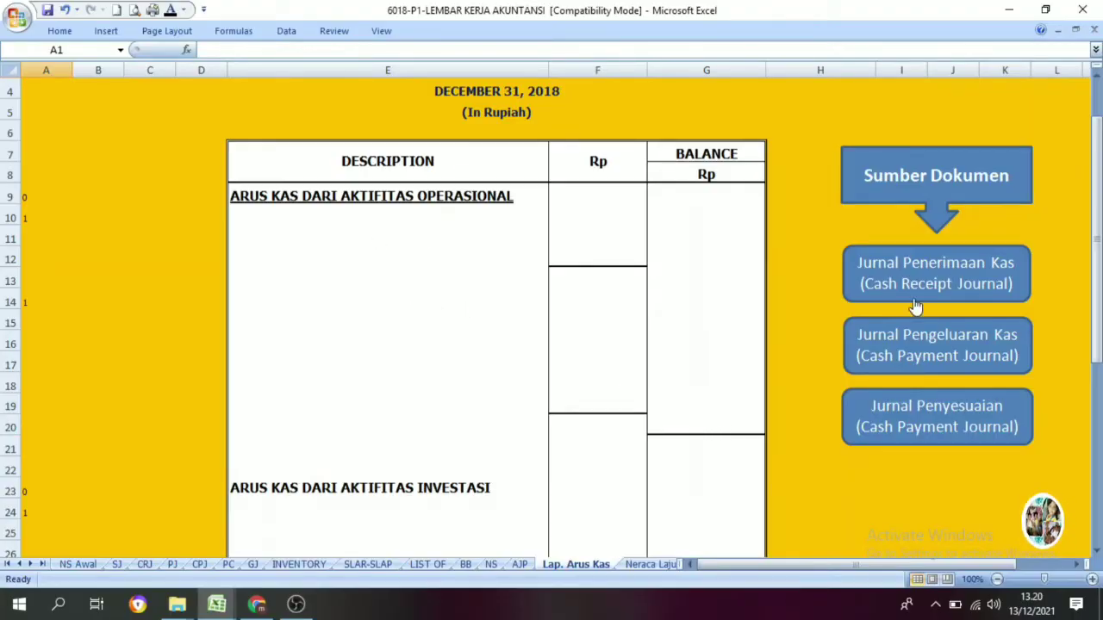
scroll(473, 242, up, 1)
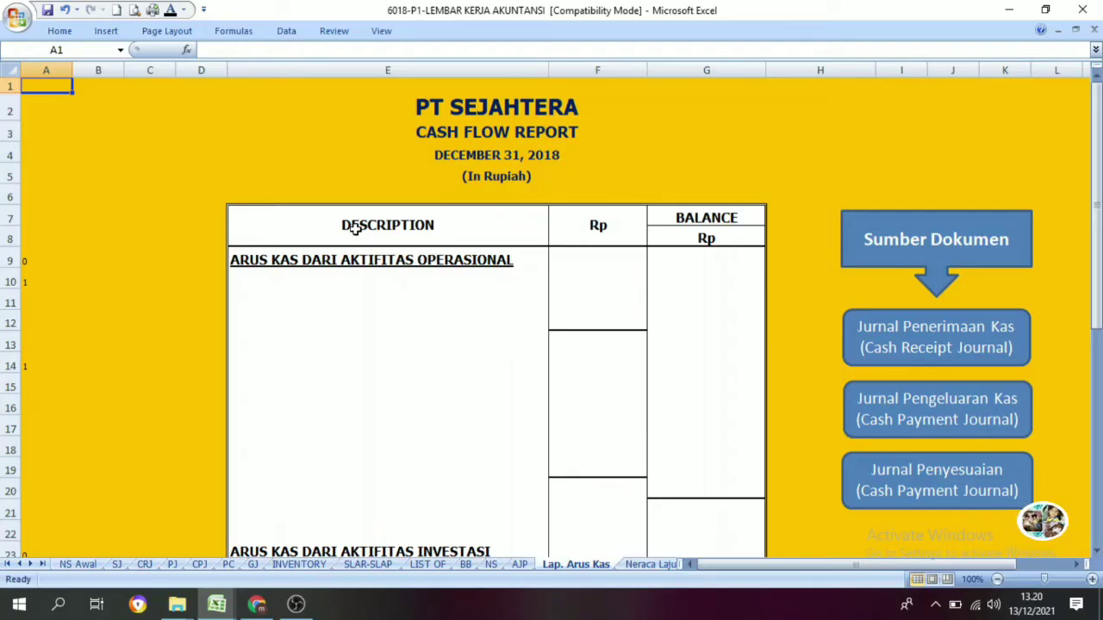
- Apply the black font colour to the "1. Penerimaan Kas" heading in cell E10 of the cash flow report
click(235, 280)
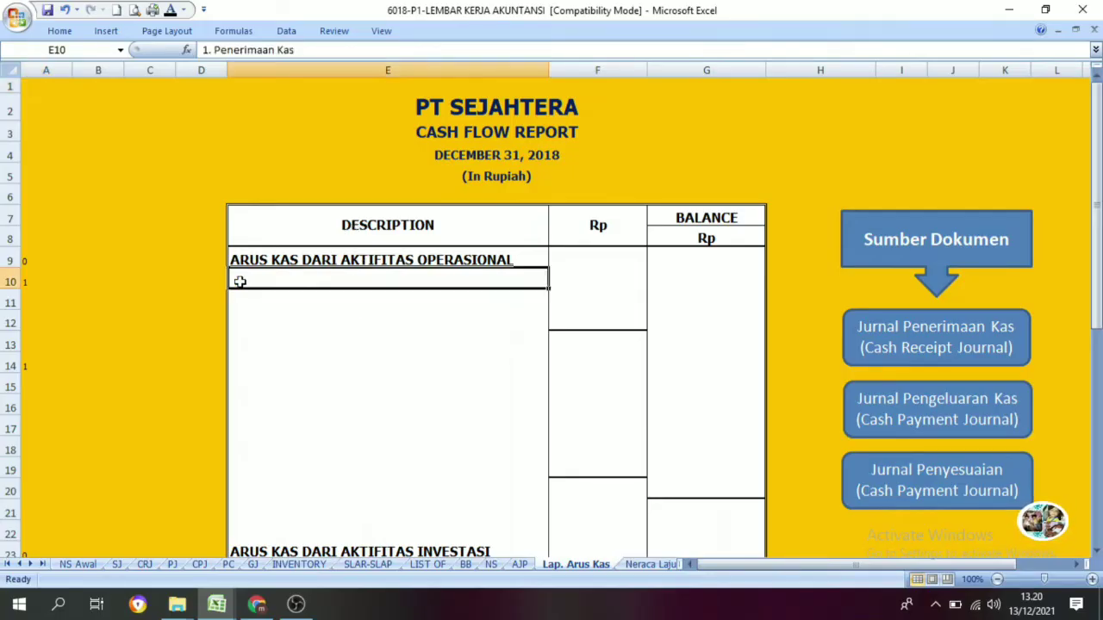
click(170, 9)
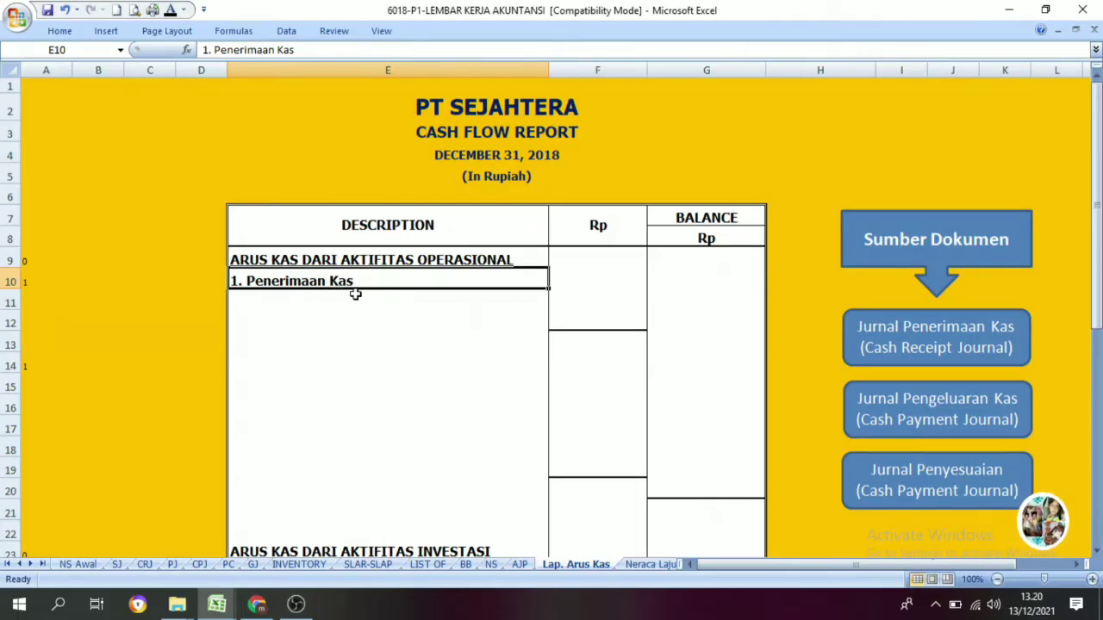
- Review the cash receipt journal entries and set the "- Penjualan Tunai" and "- Penerimaan Piutang" lines in E11:E12 of the report to black text
click(885, 344)
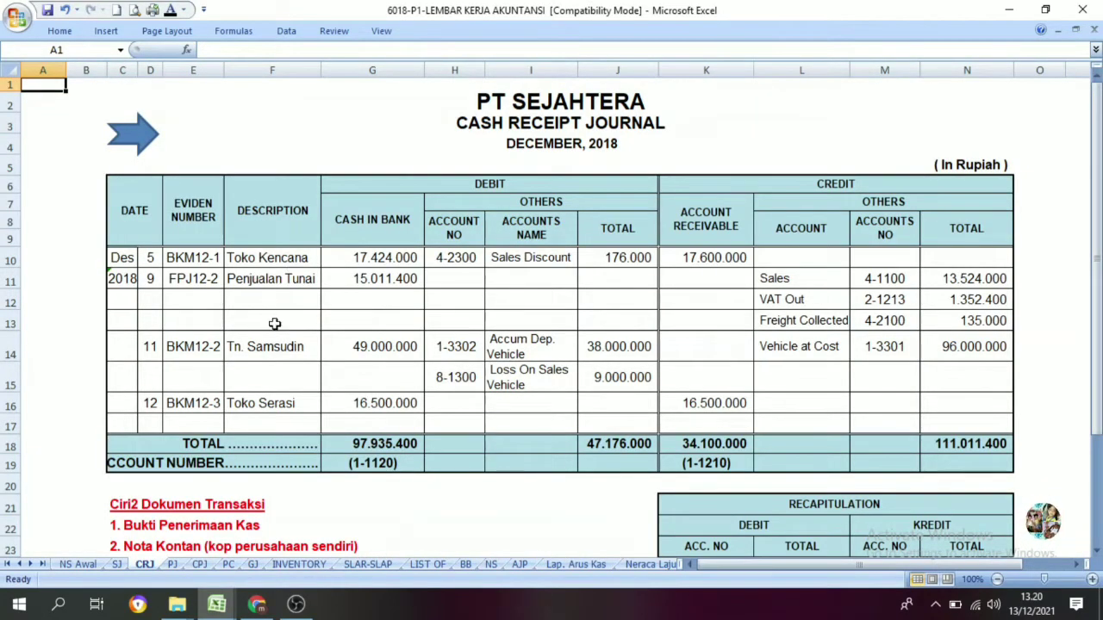
drag(257, 258, 944, 404)
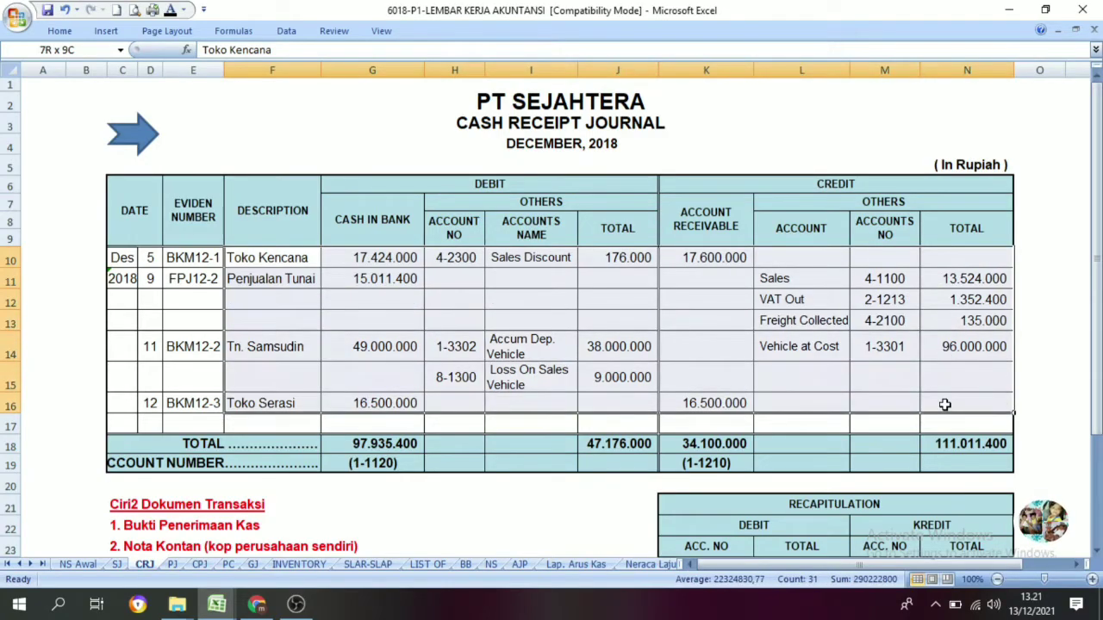
click(336, 327)
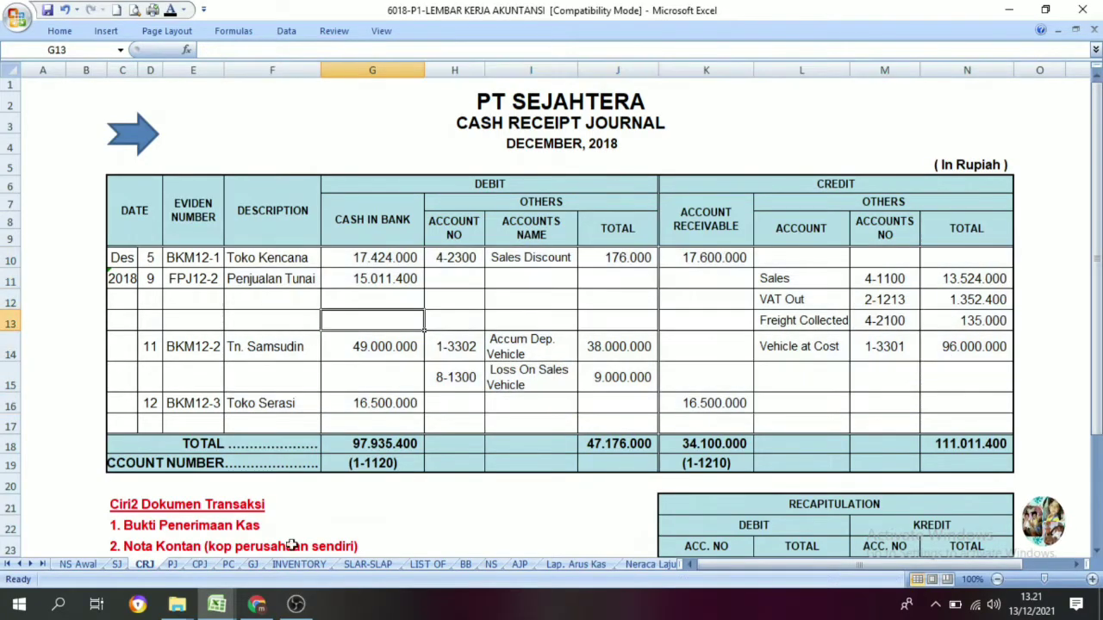
click(143, 135)
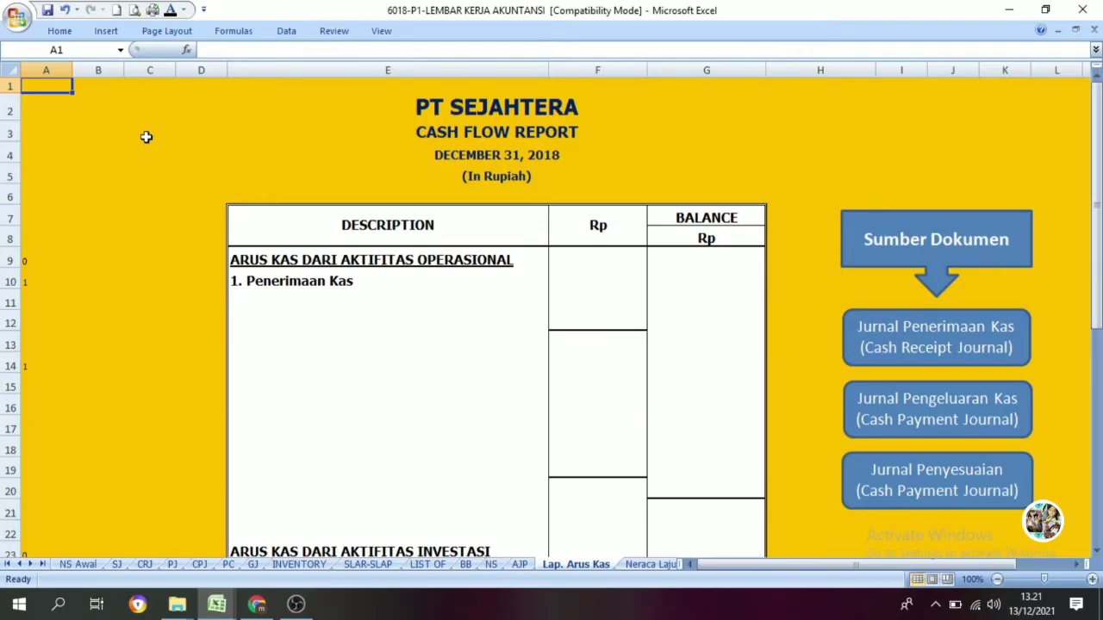
click(268, 295)
drag(268, 295, 269, 312)
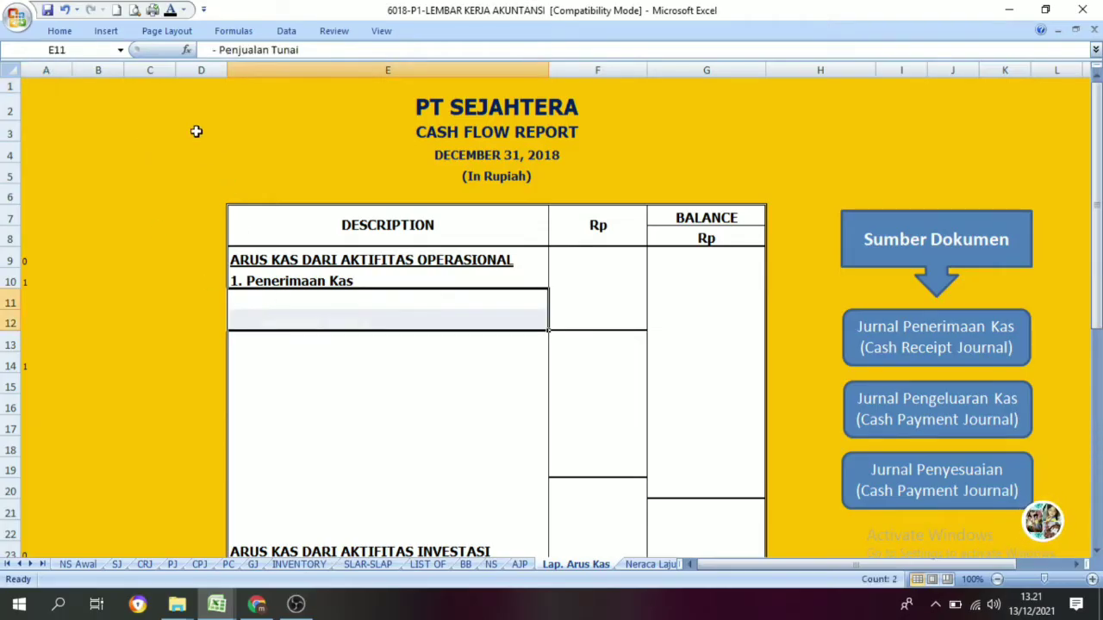
click(169, 11)
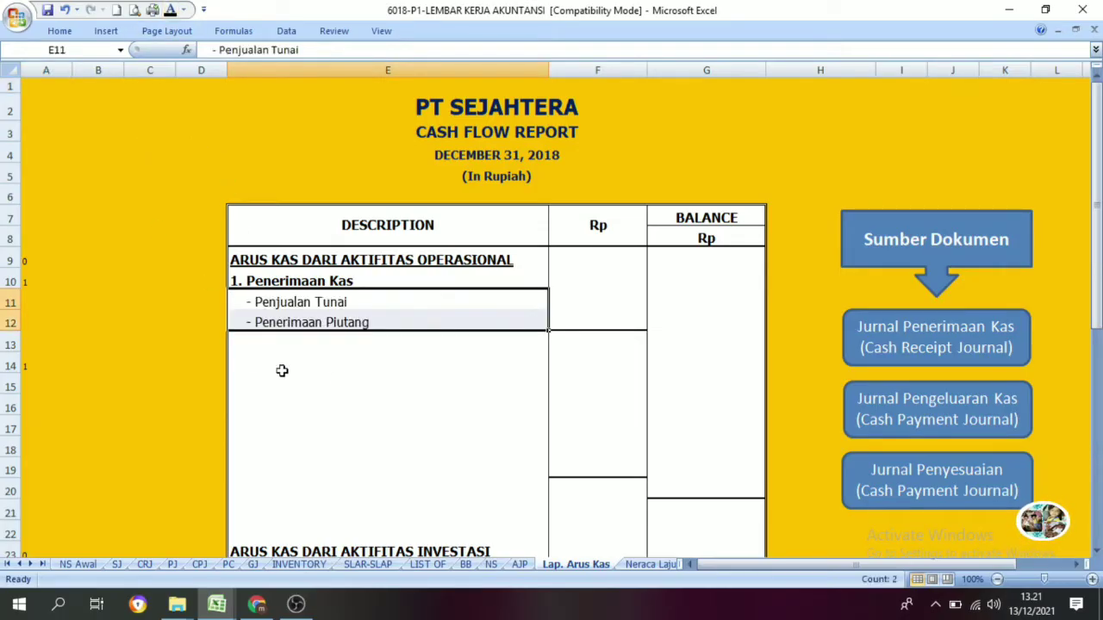
click(336, 377)
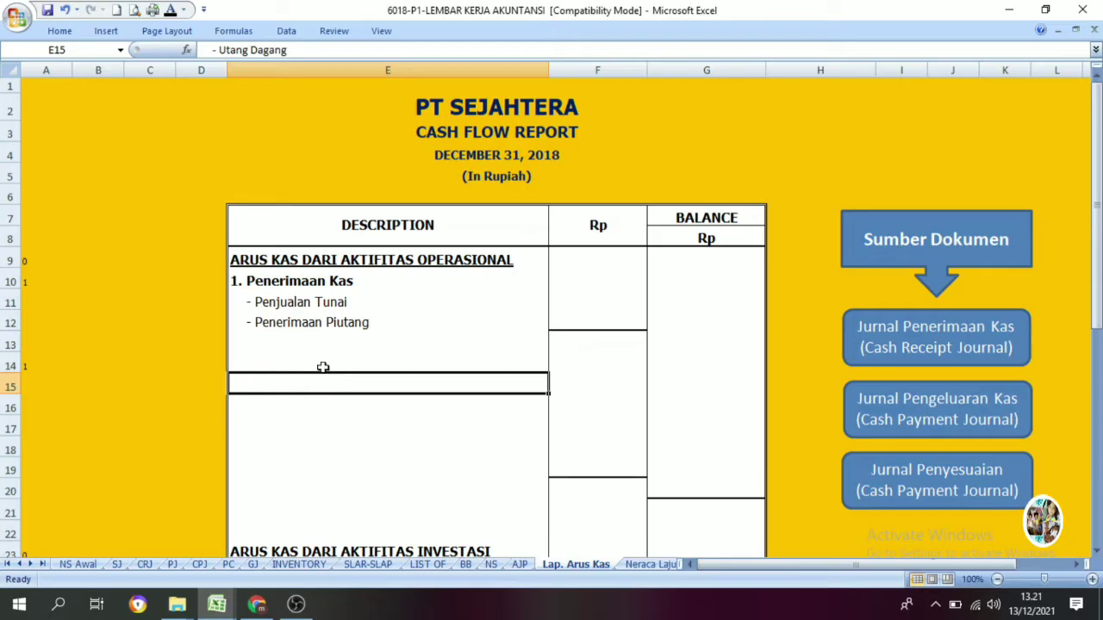
- Mark the Penjualan Tunai cash in bank amount in cell G11 of the cash receipt journal with the standard orange font colour
click(270, 304)
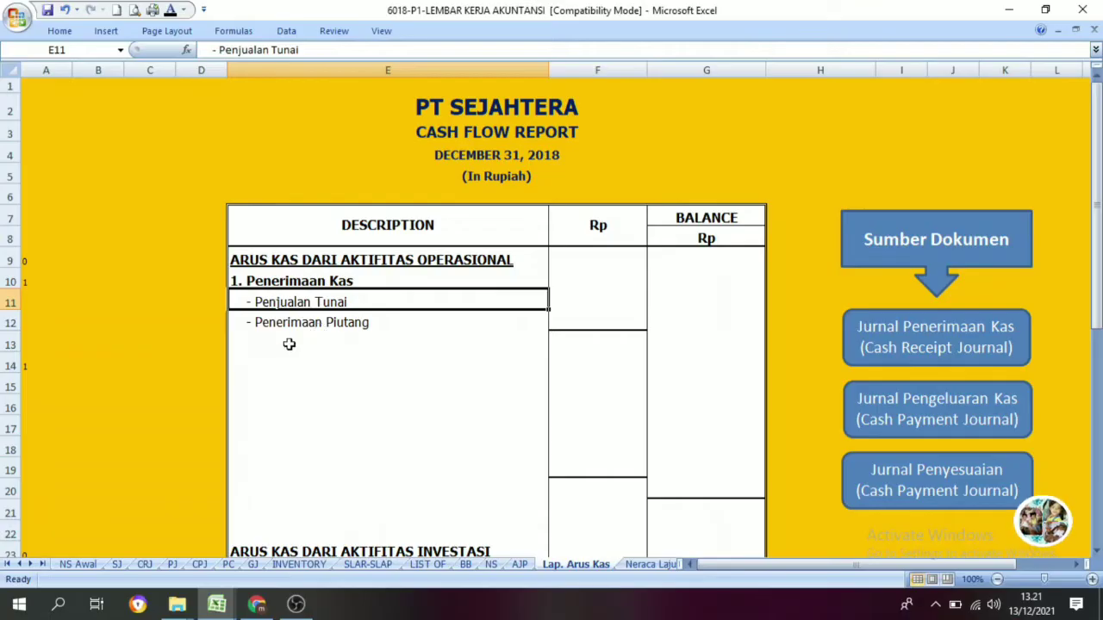
click(354, 325)
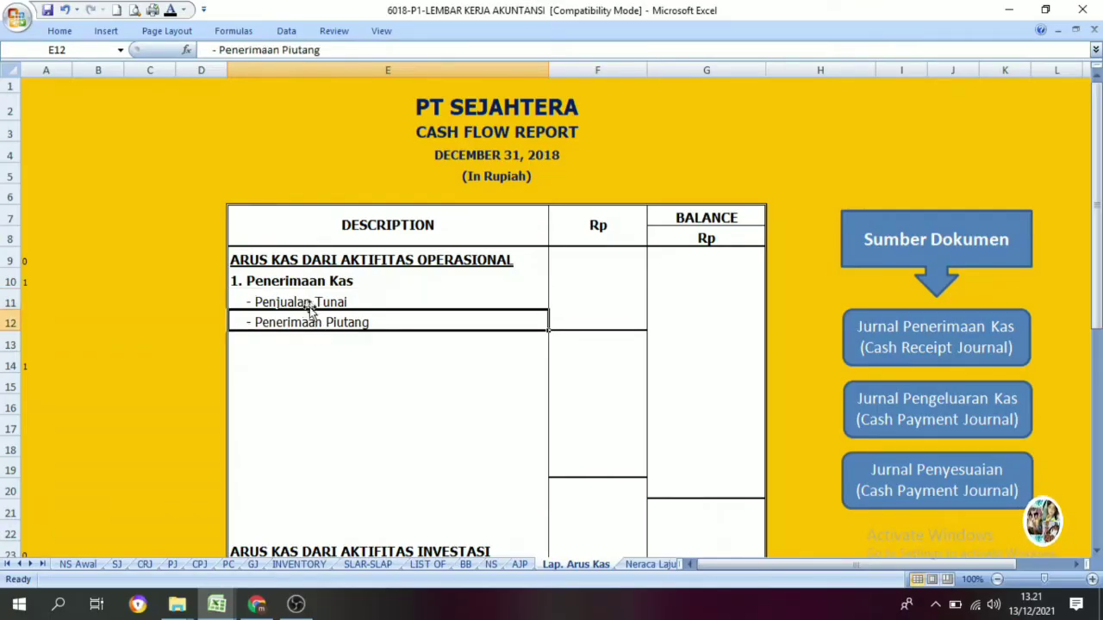
click(904, 353)
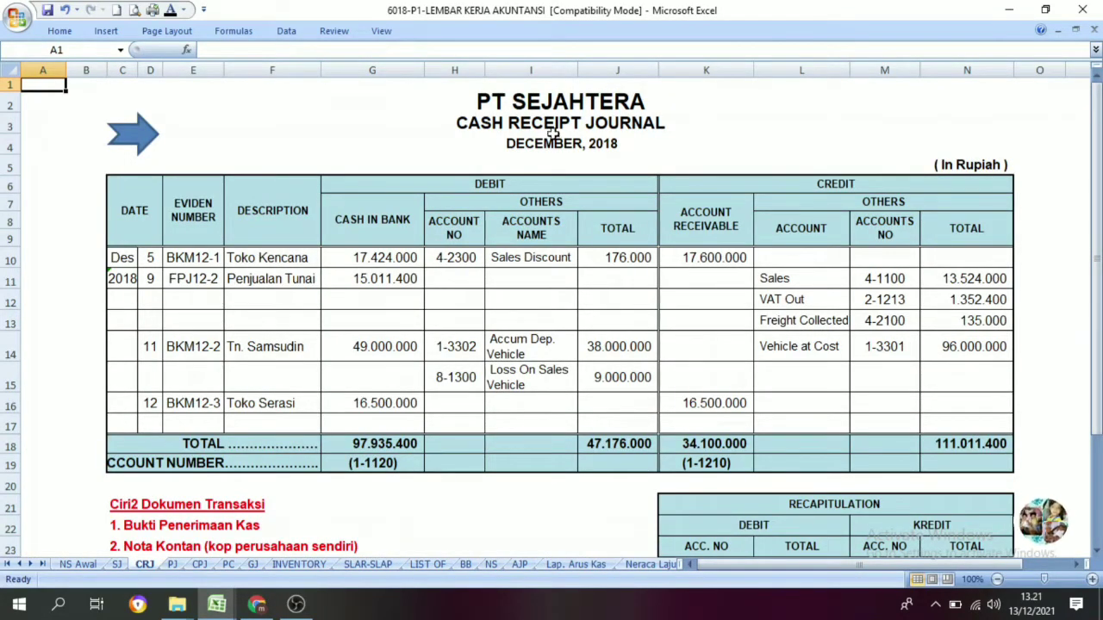
click(283, 287)
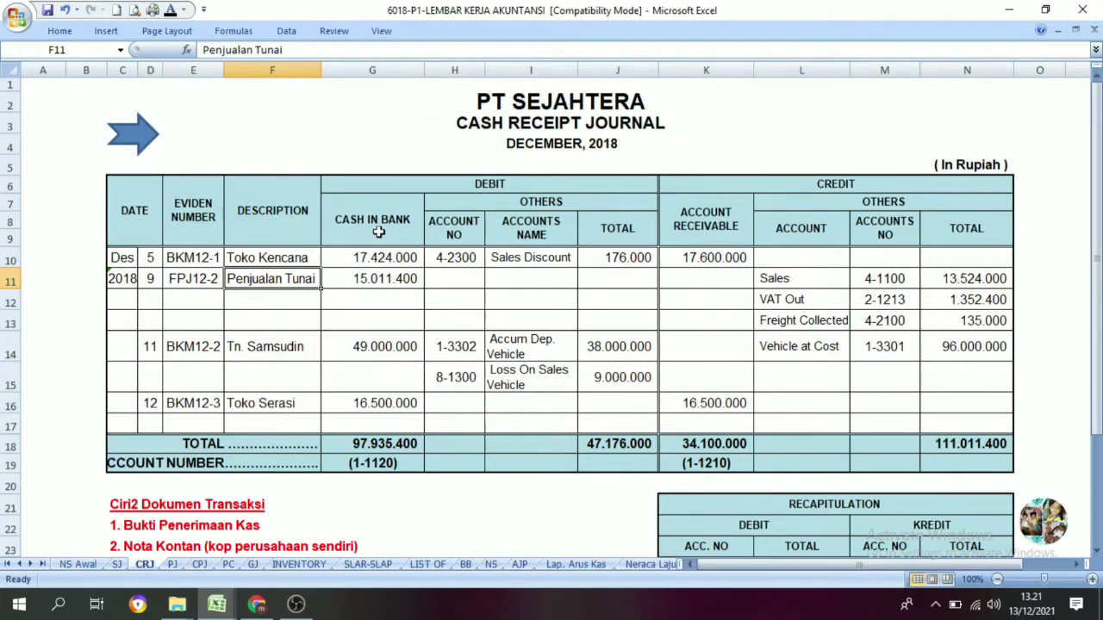
click(372, 278)
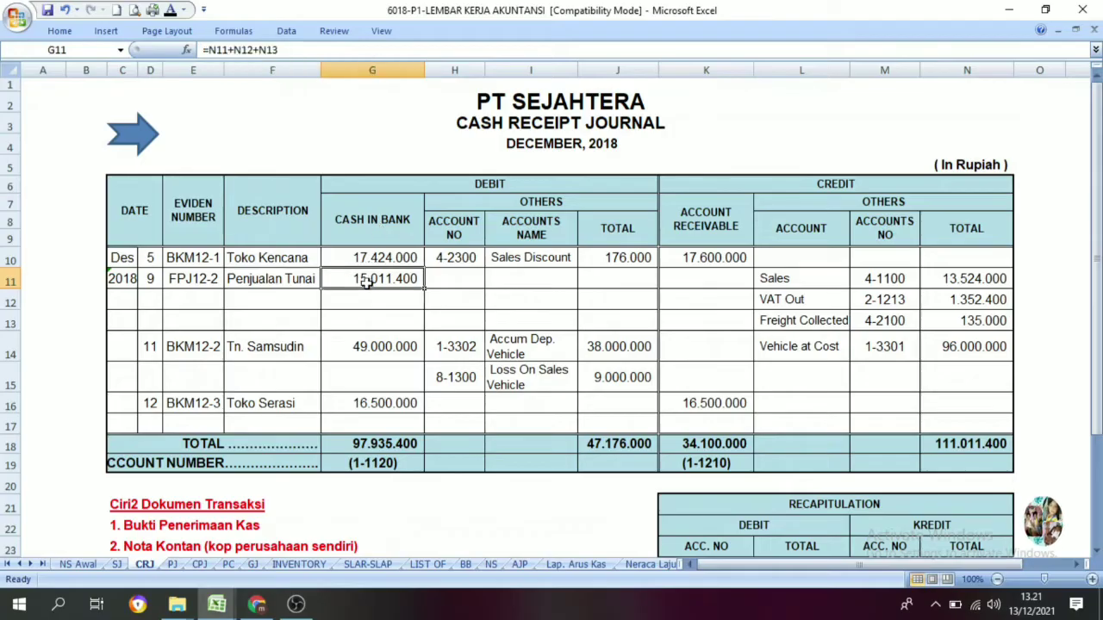
click(248, 279)
click(370, 279)
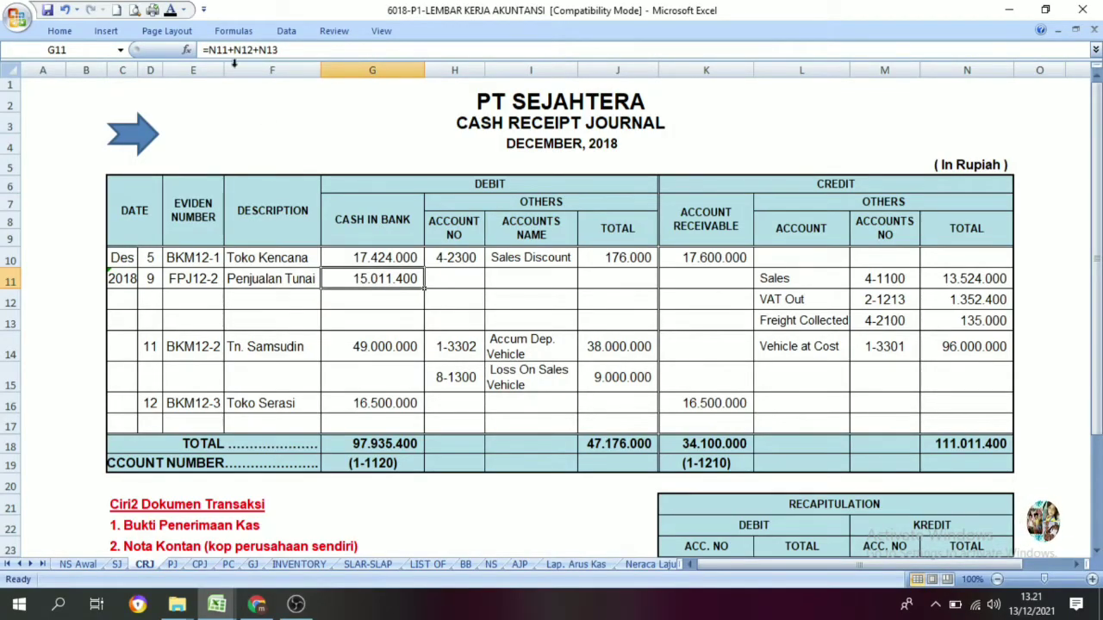
click(184, 9)
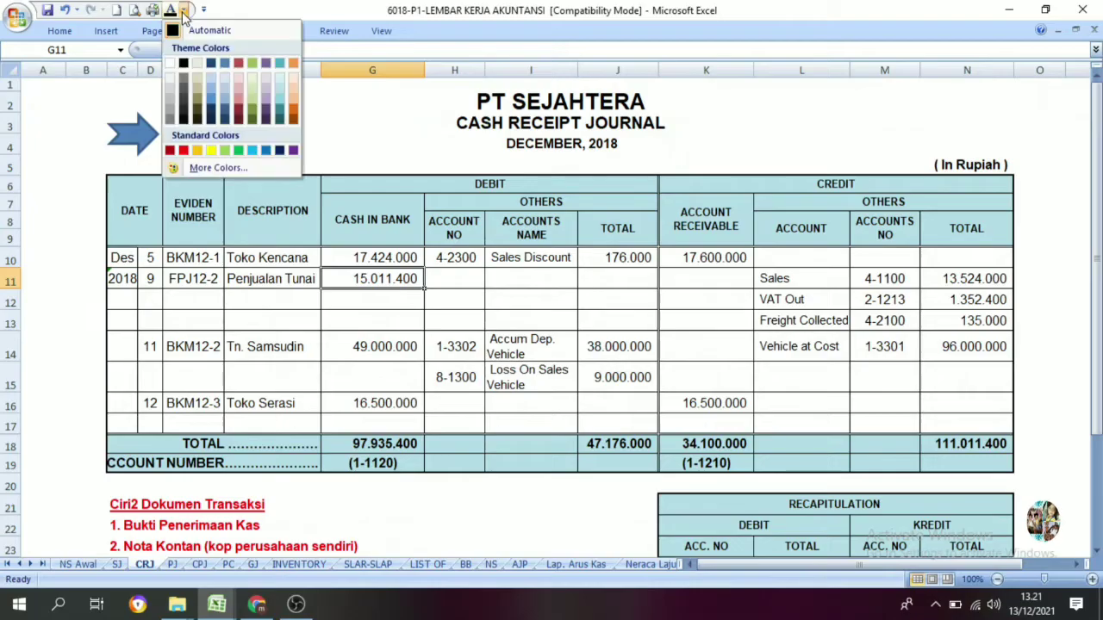
click(198, 151)
click(388, 336)
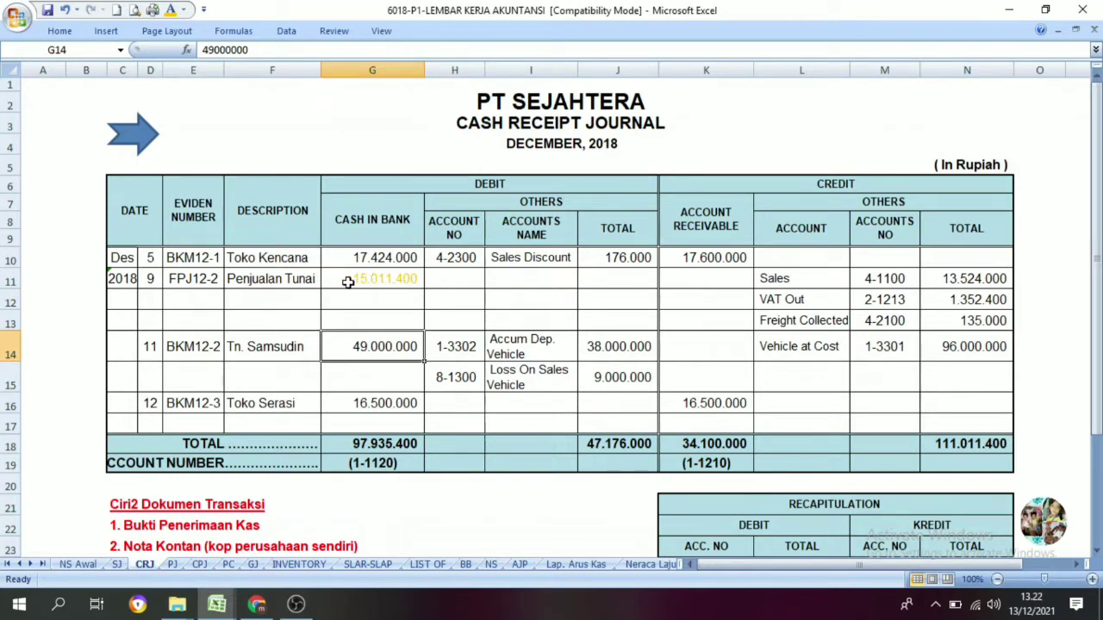
- Set the Penjualan Tunai amount in cell F11 of the cash flow report to the automatic font colour
click(148, 137)
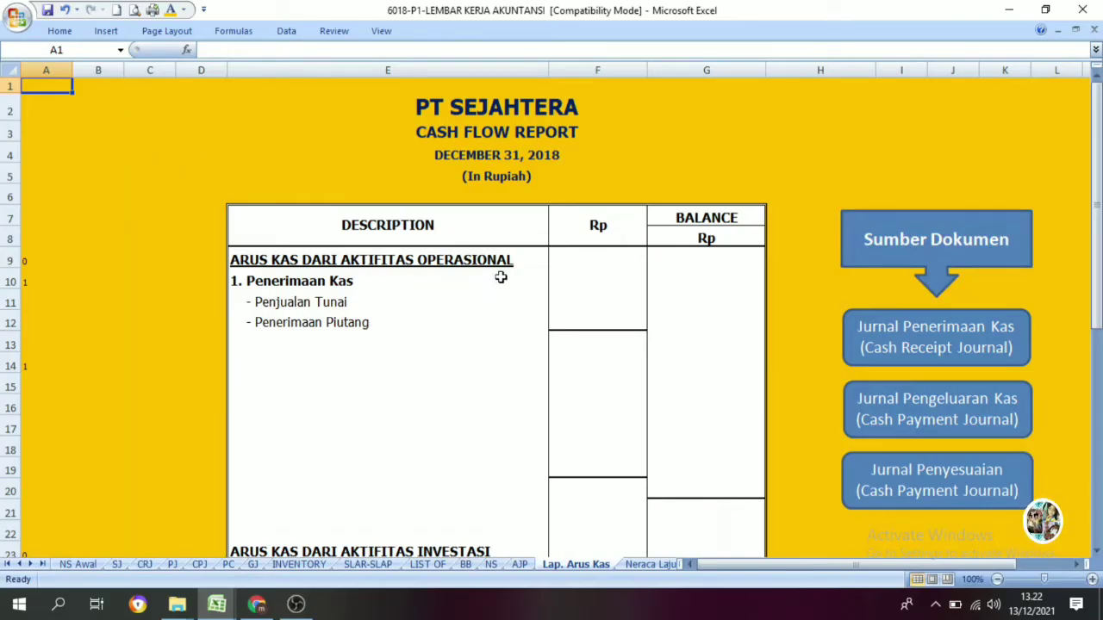
click(582, 307)
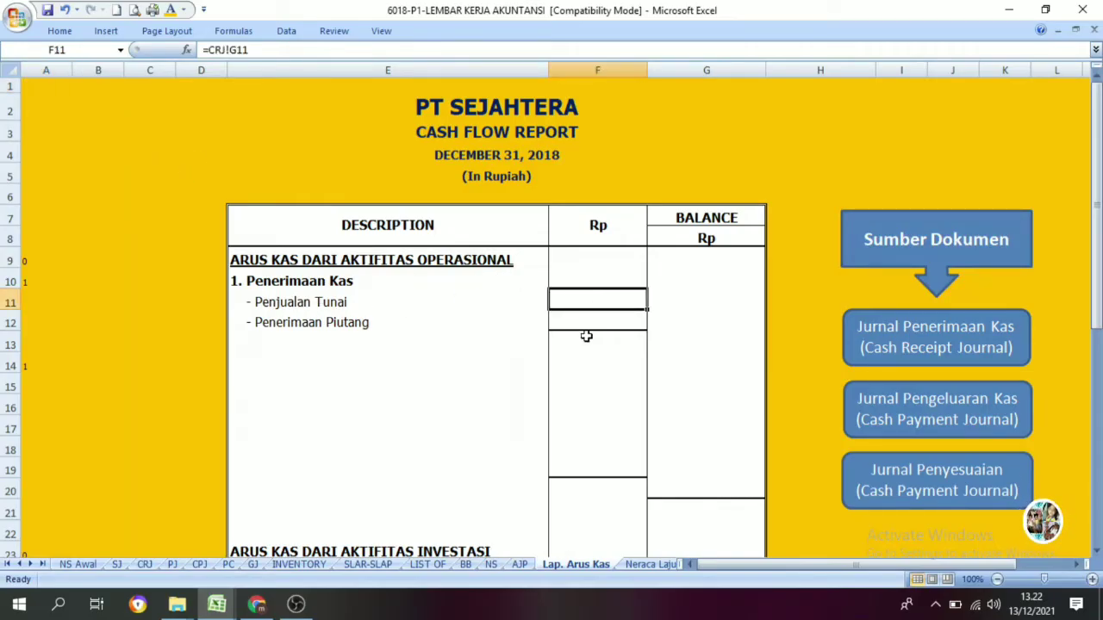
click(183, 9)
click(181, 32)
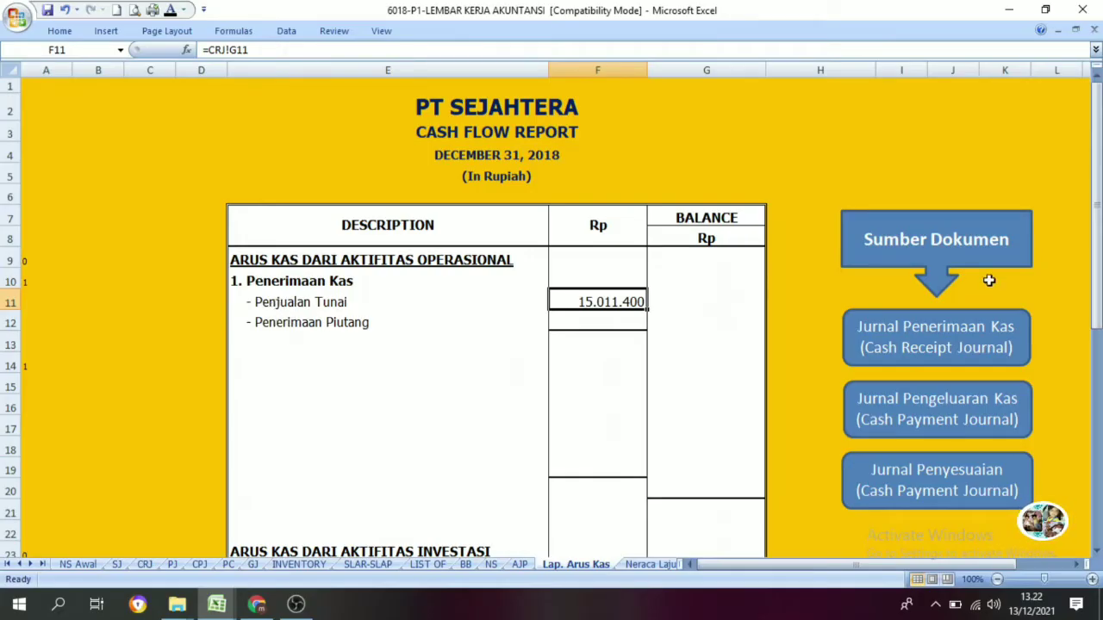
- Examine the cash in bank and account receivable amounts for Toko Kencana and Toko Serasi in the cash receipt journal
click(938, 346)
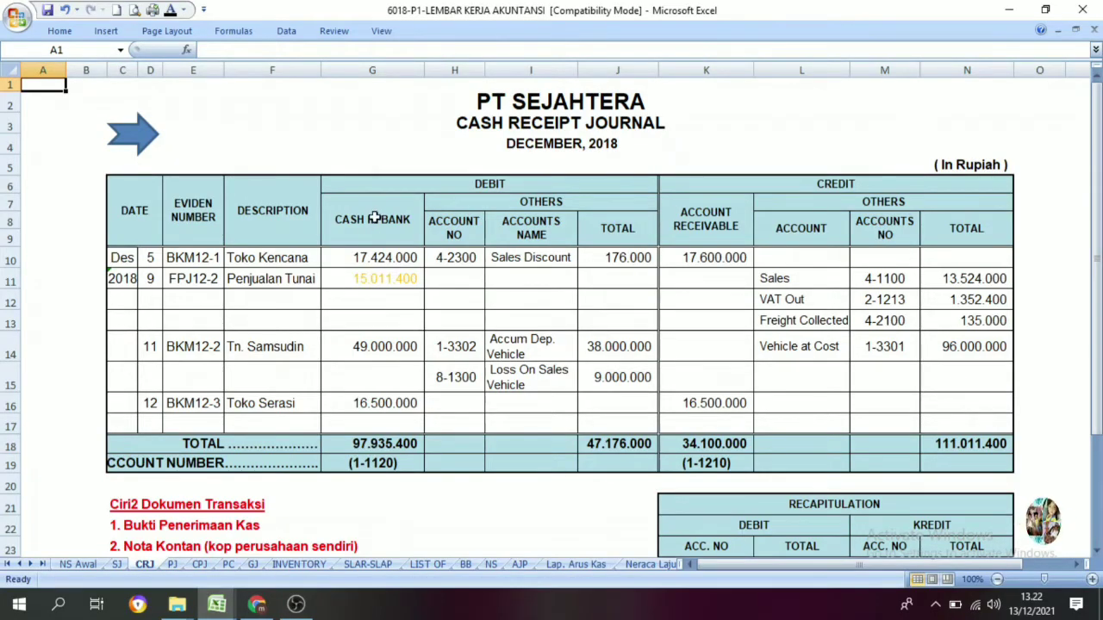
click(376, 258)
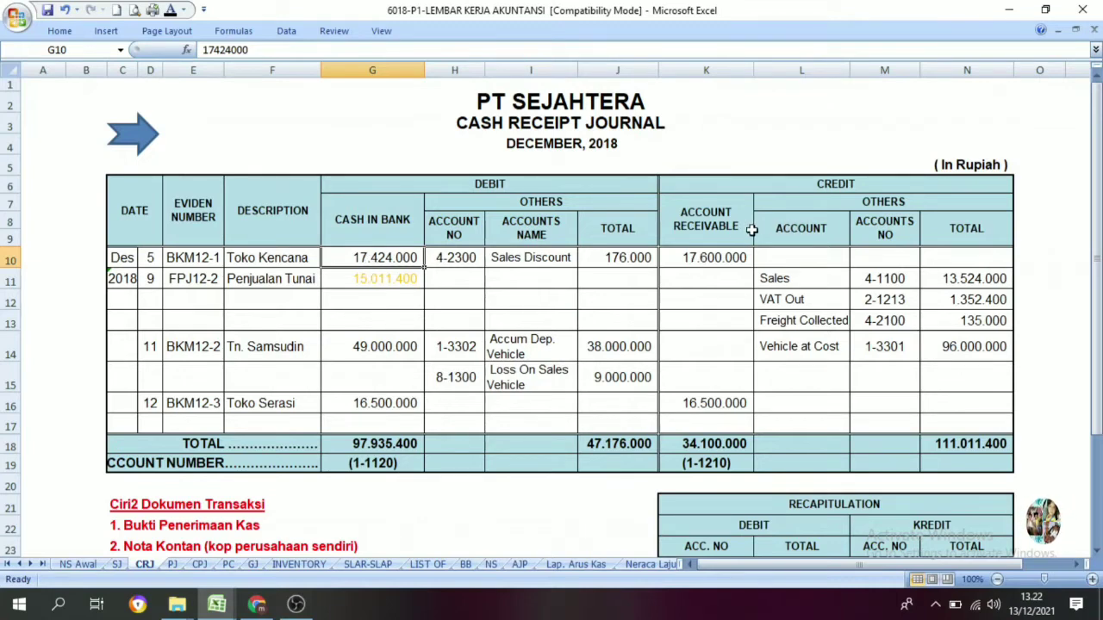
click(713, 242)
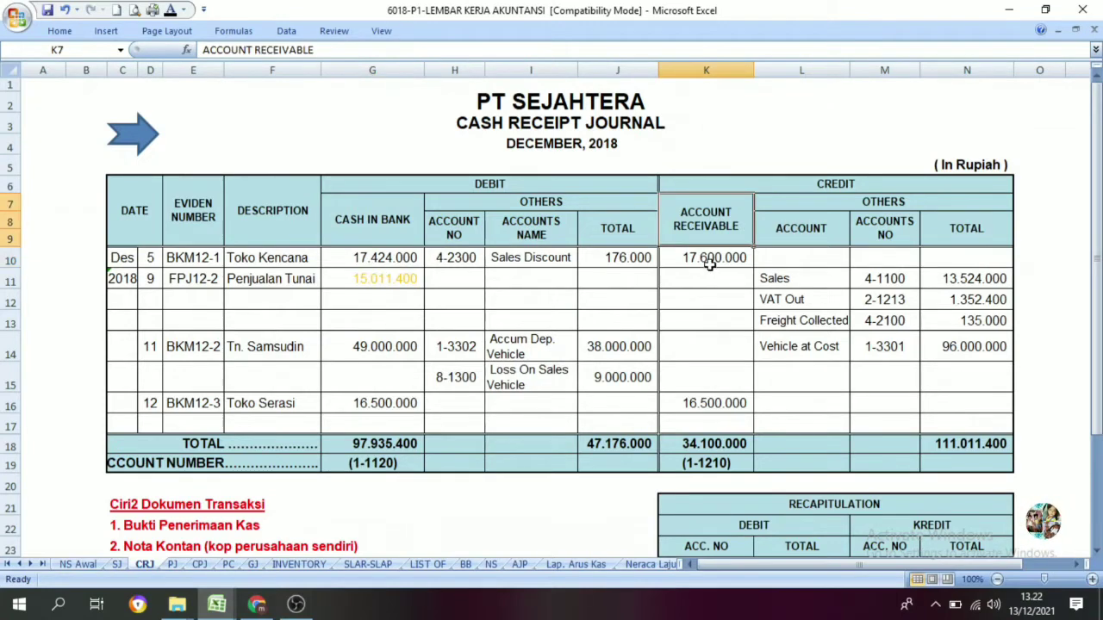
click(709, 258)
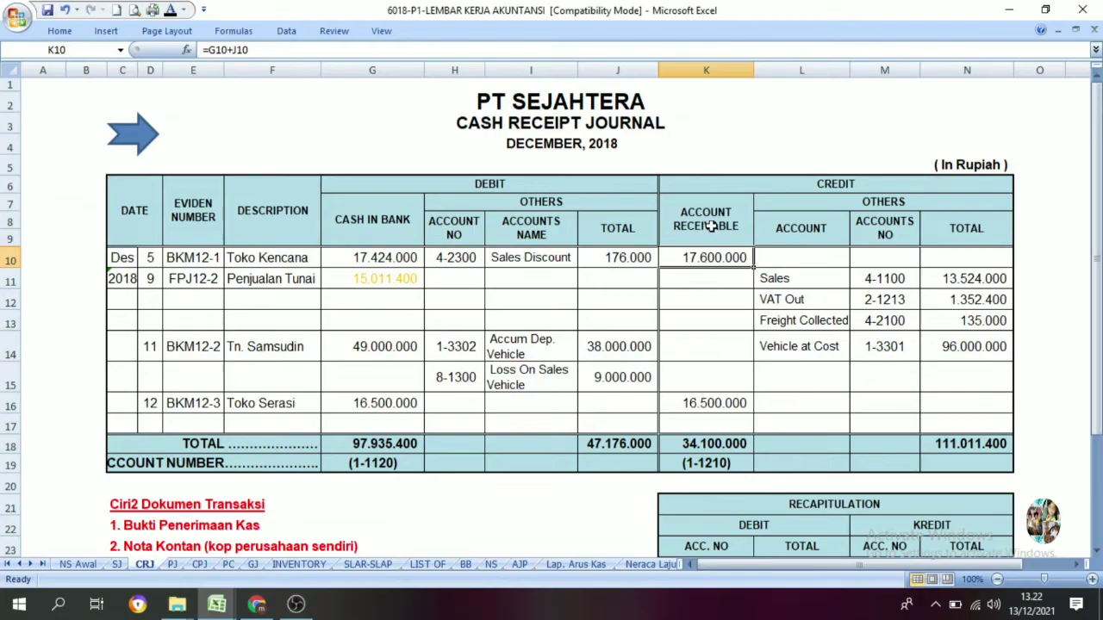
click(355, 256)
click(702, 259)
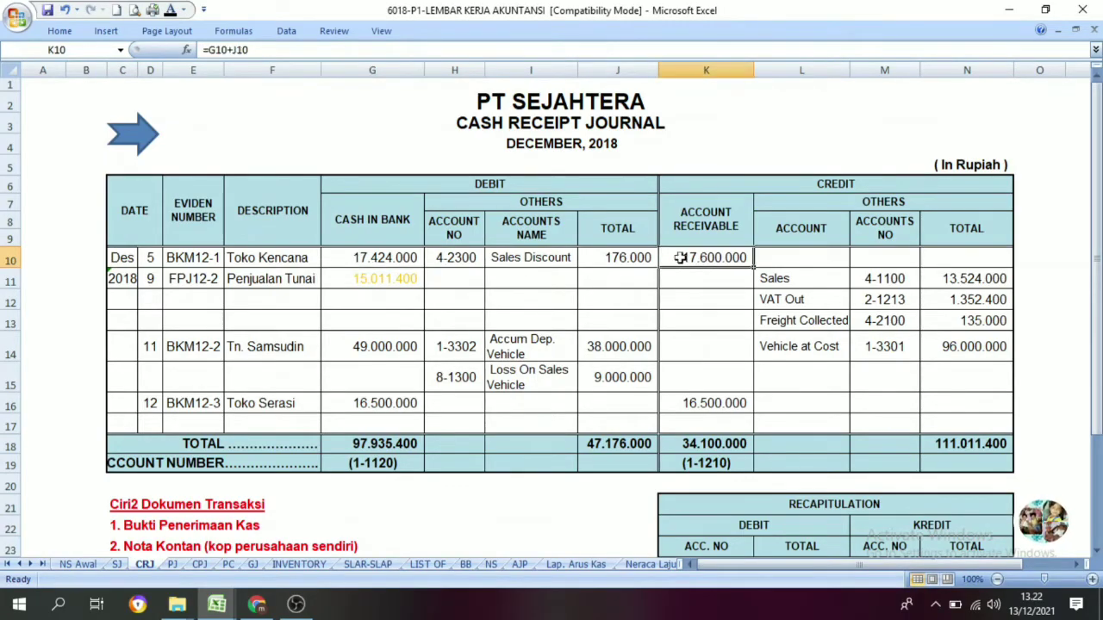
click(382, 258)
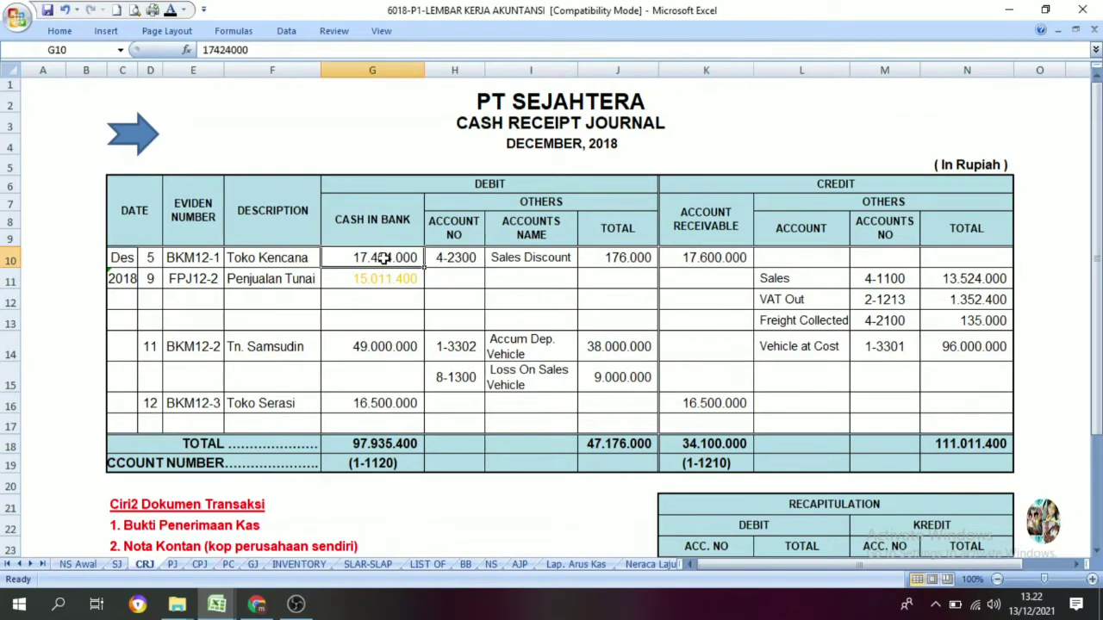
click(385, 406)
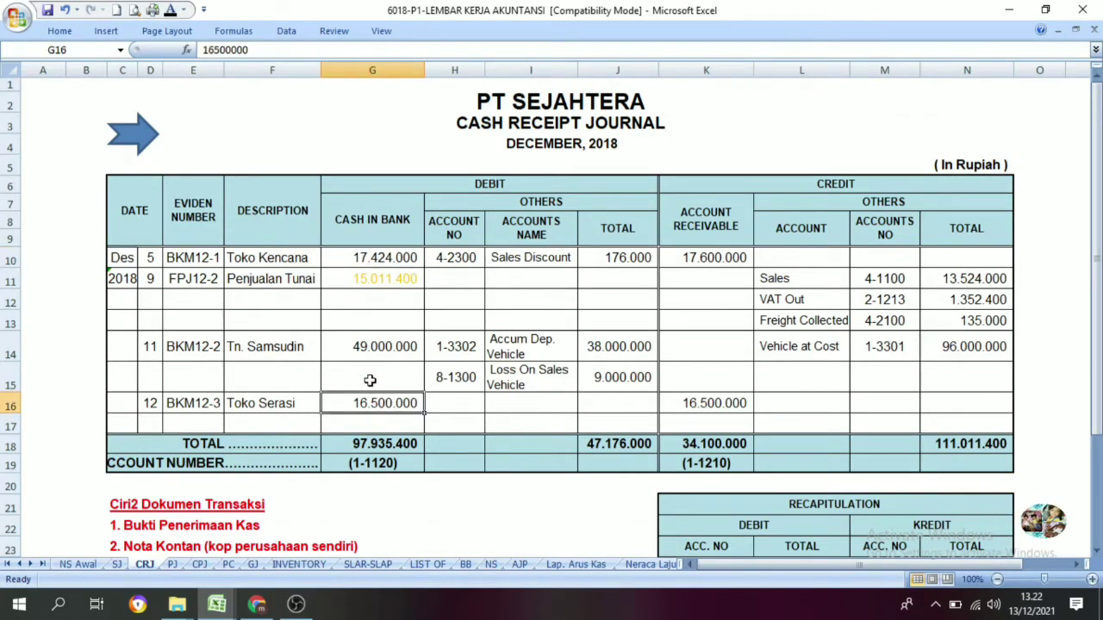
- Compare the Toko Kencana and Toko Serasi receipts in the cash receipt journal, and set the Penerimaan Piutang amount in F12 of the report to black text
click(359, 258)
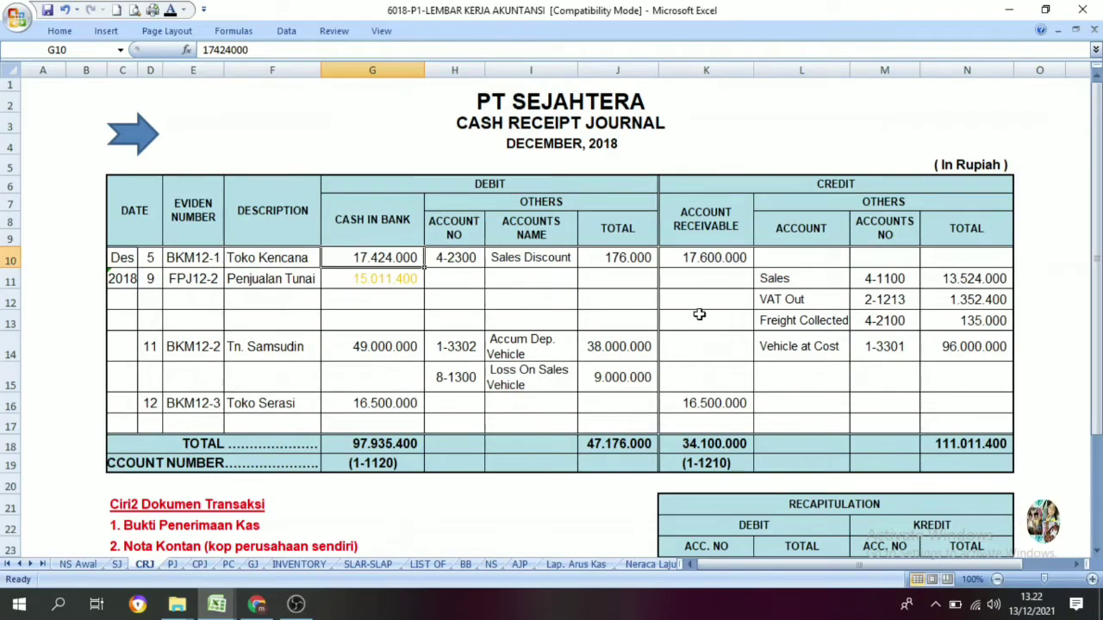
click(357, 408)
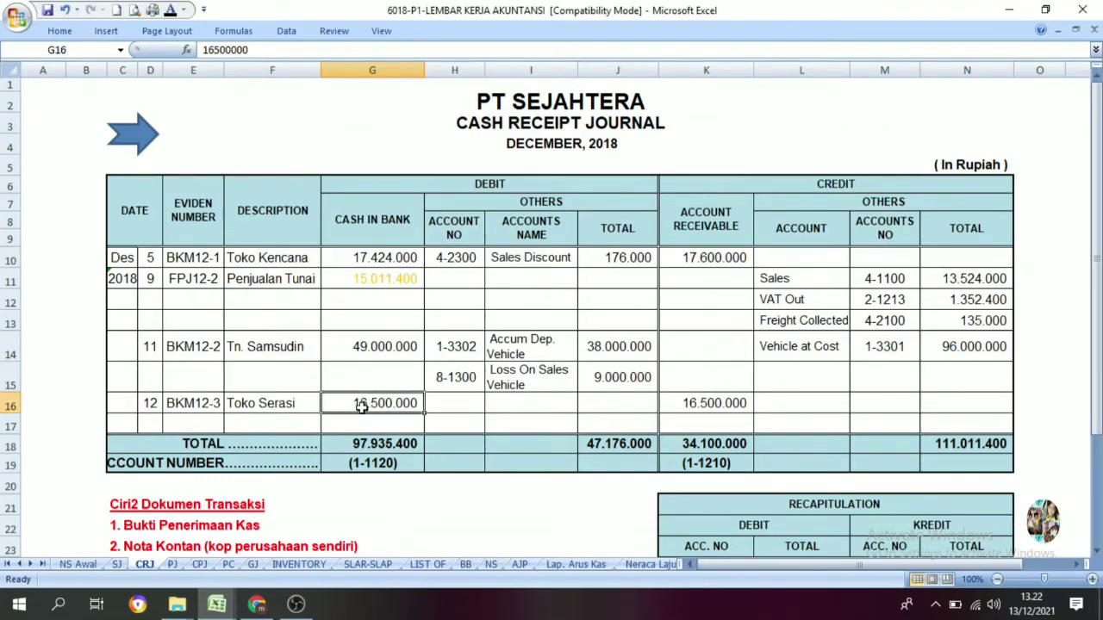
click(715, 406)
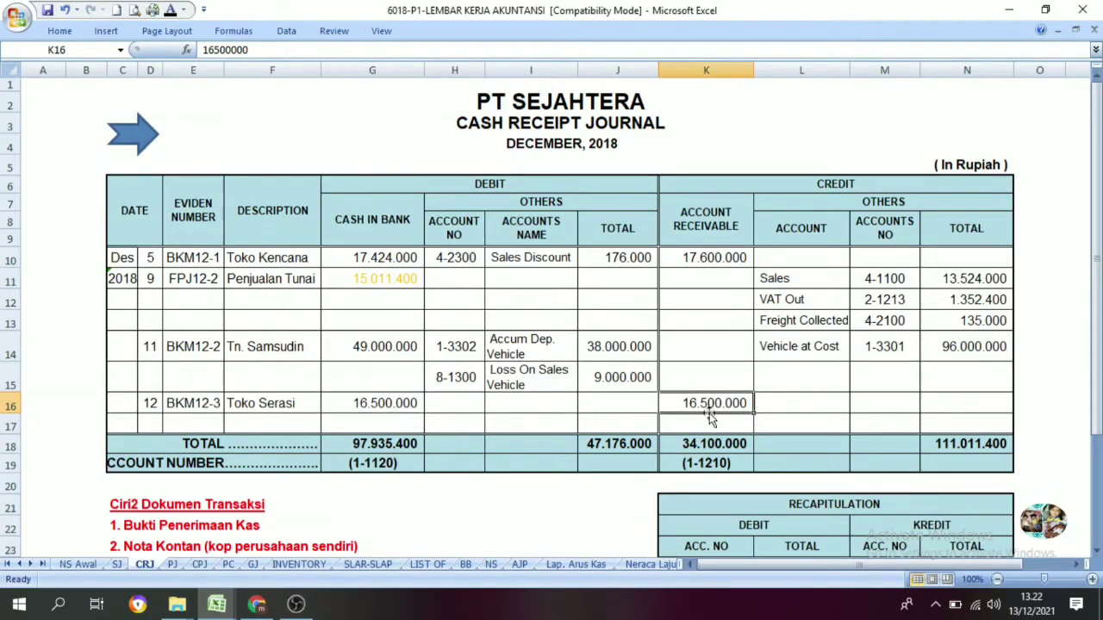
click(390, 260)
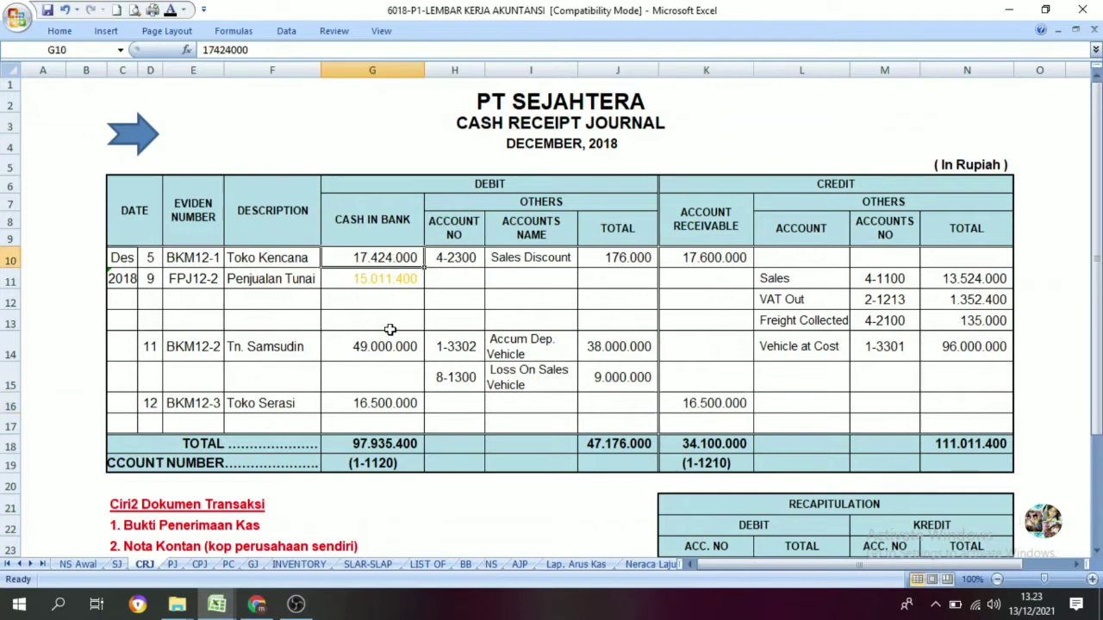
click(379, 401)
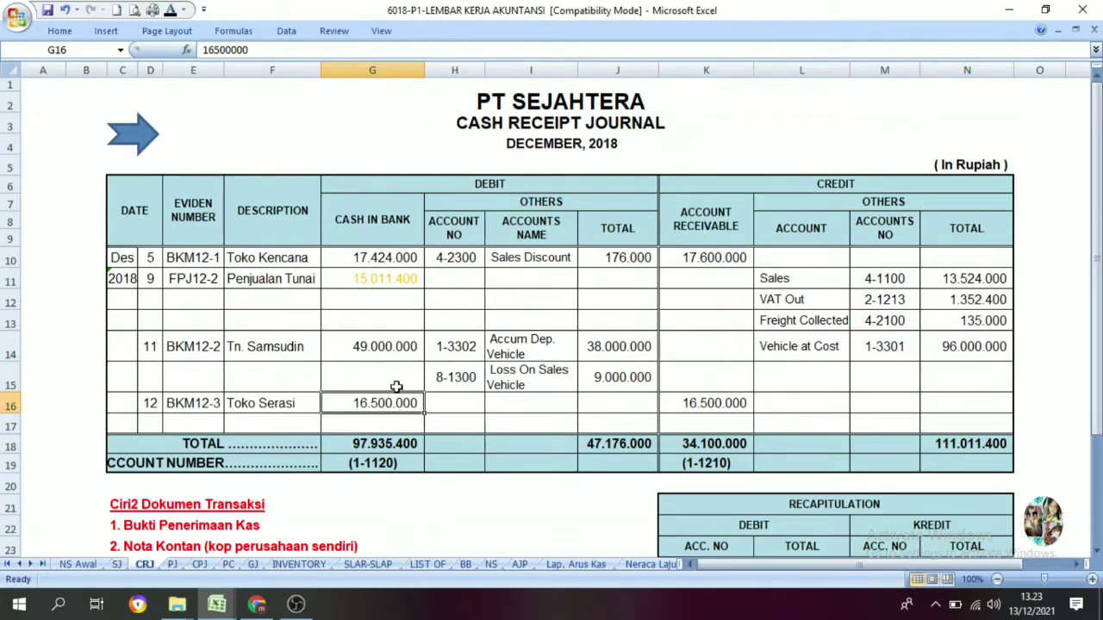
click(151, 148)
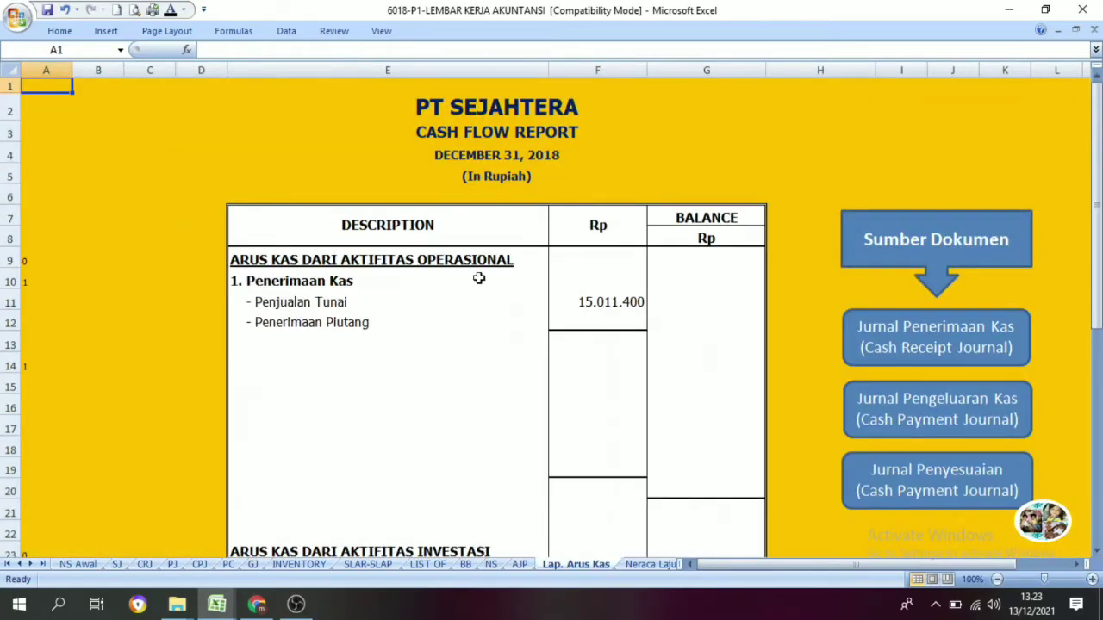
click(584, 329)
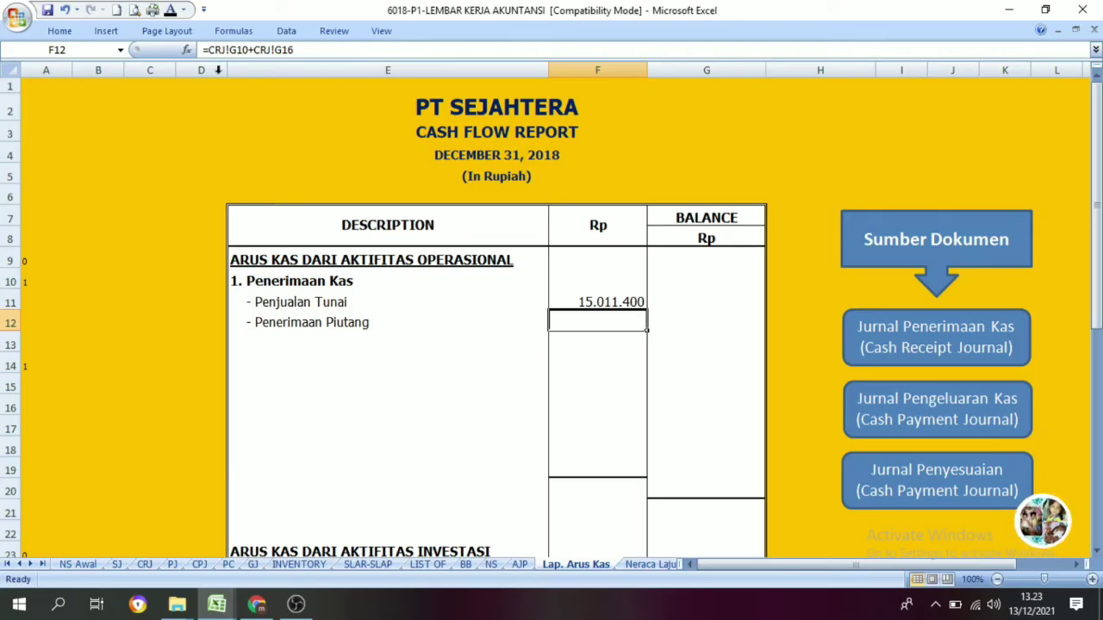
click(170, 10)
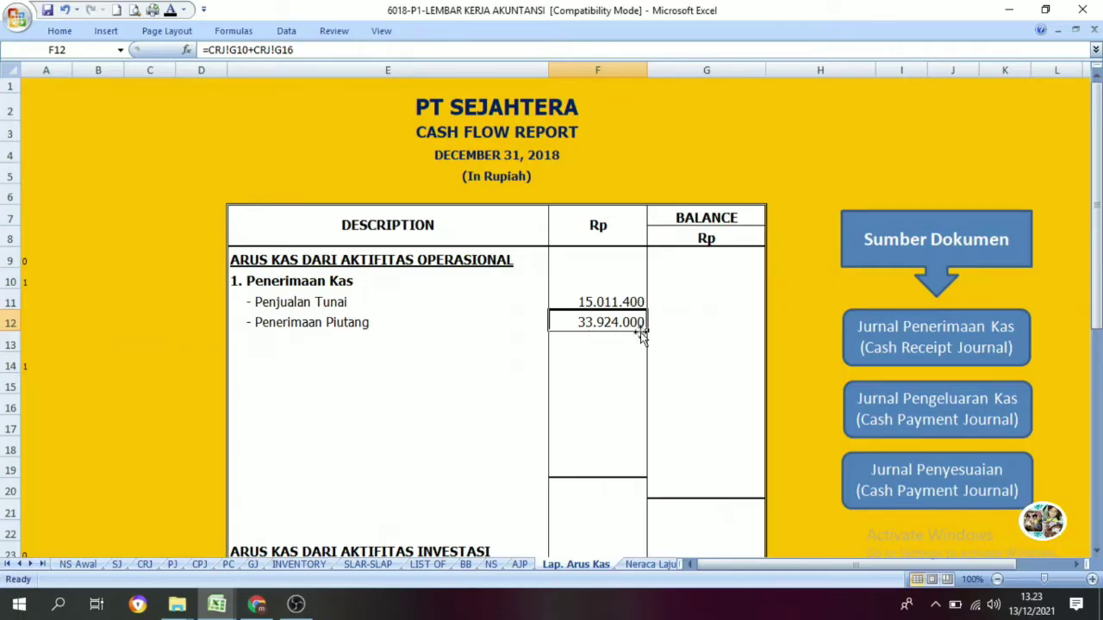
click(610, 303)
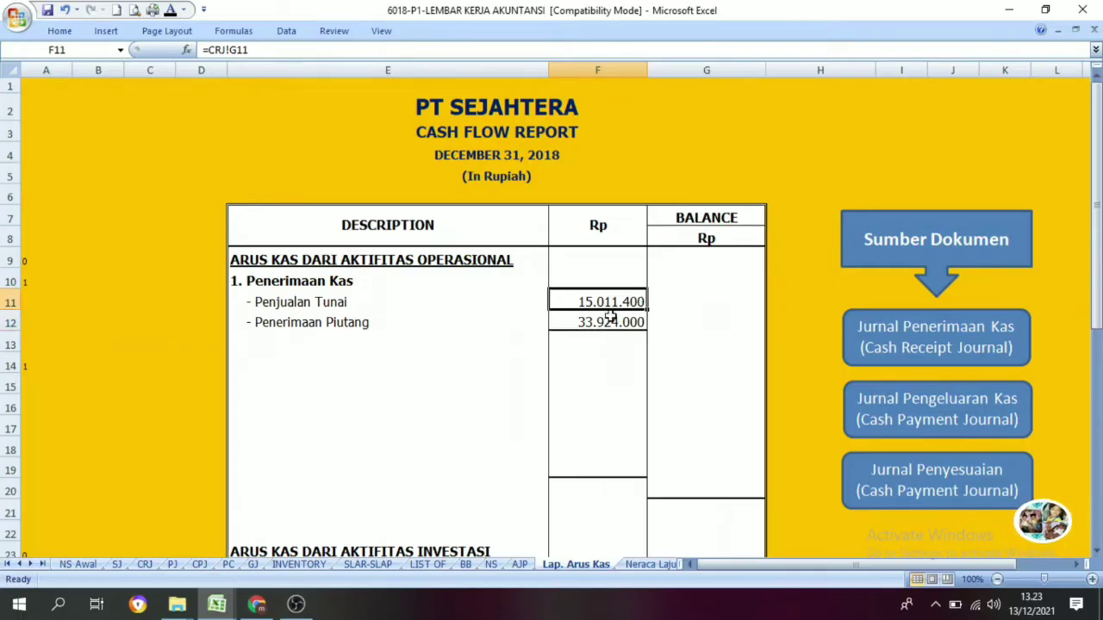
click(610, 322)
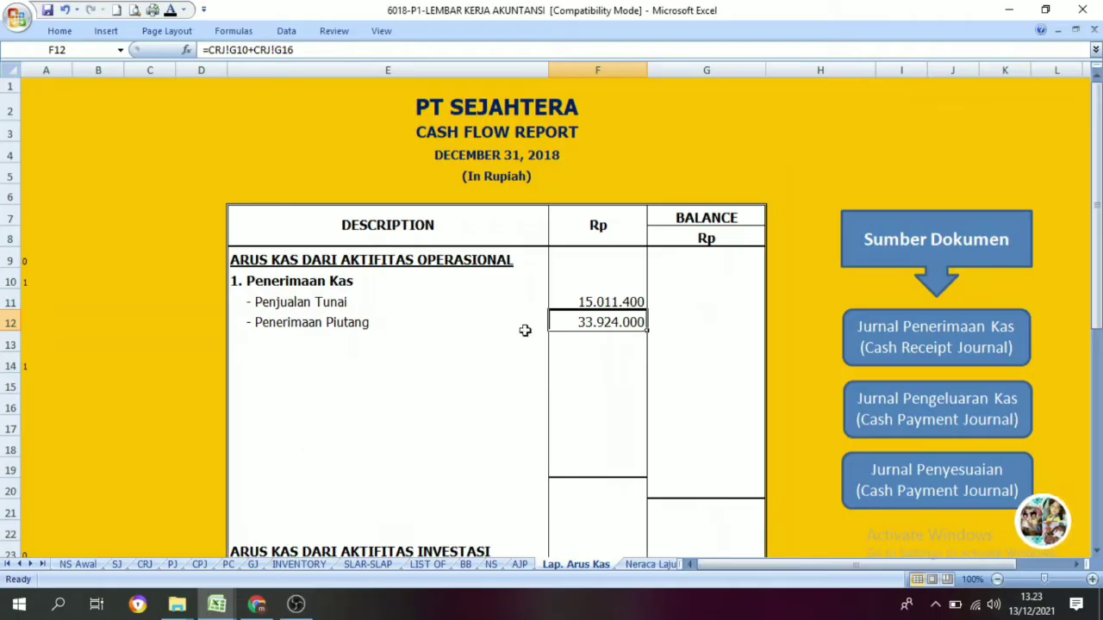
- Mark the Toko Kencana and Toko Serasi cash in bank amounts in G10 and G16 of the cash receipt journal with the standard orange font colour
click(893, 357)
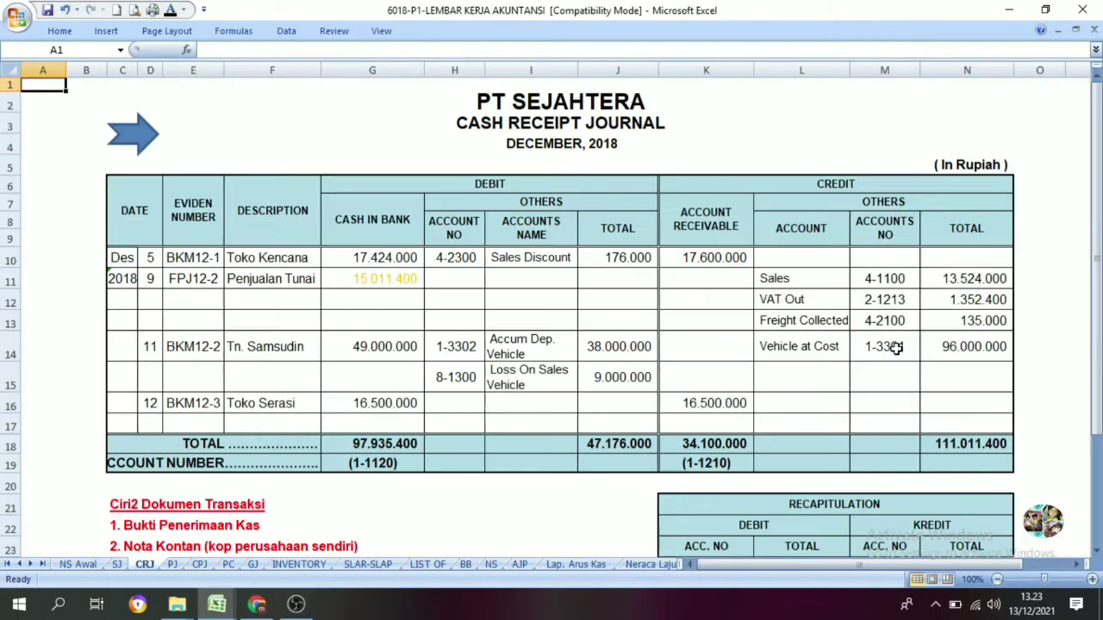
click(375, 262)
click(184, 10)
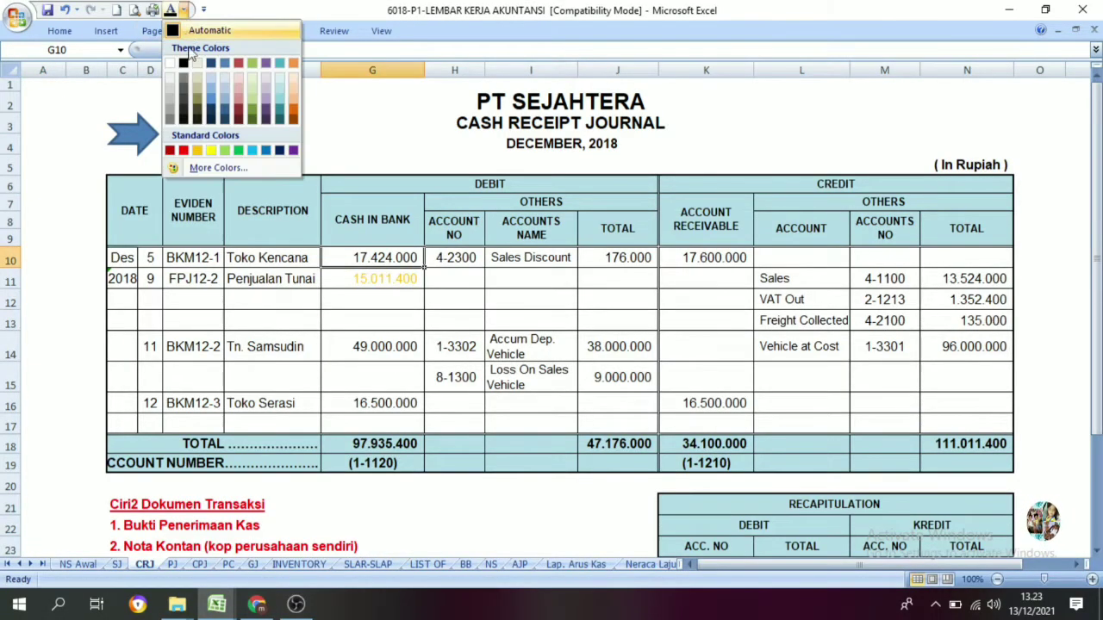
click(197, 150)
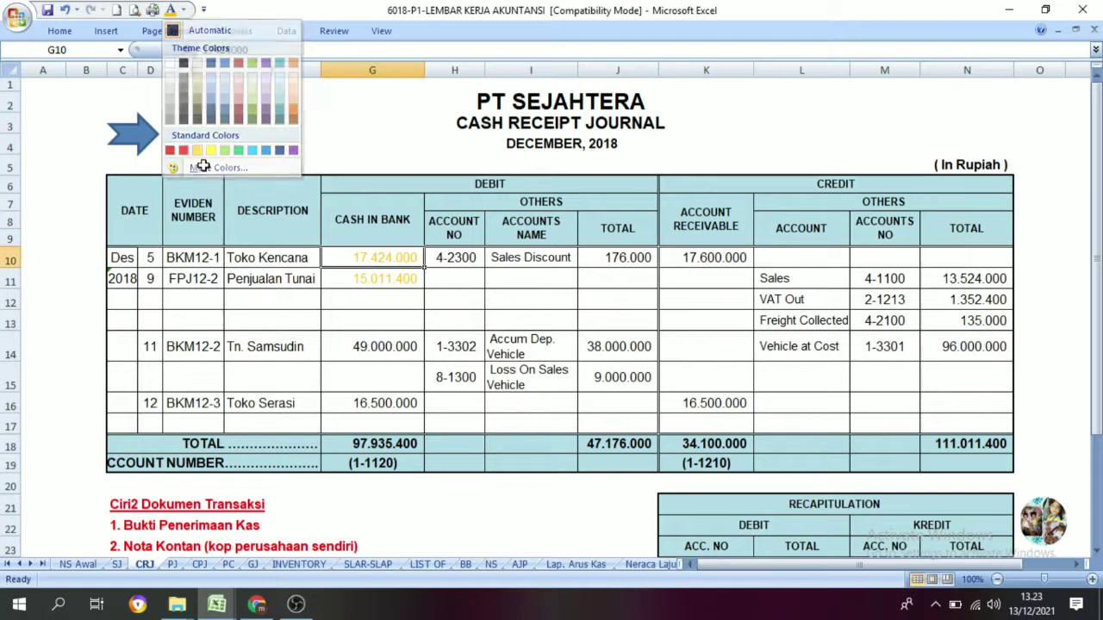
click(393, 405)
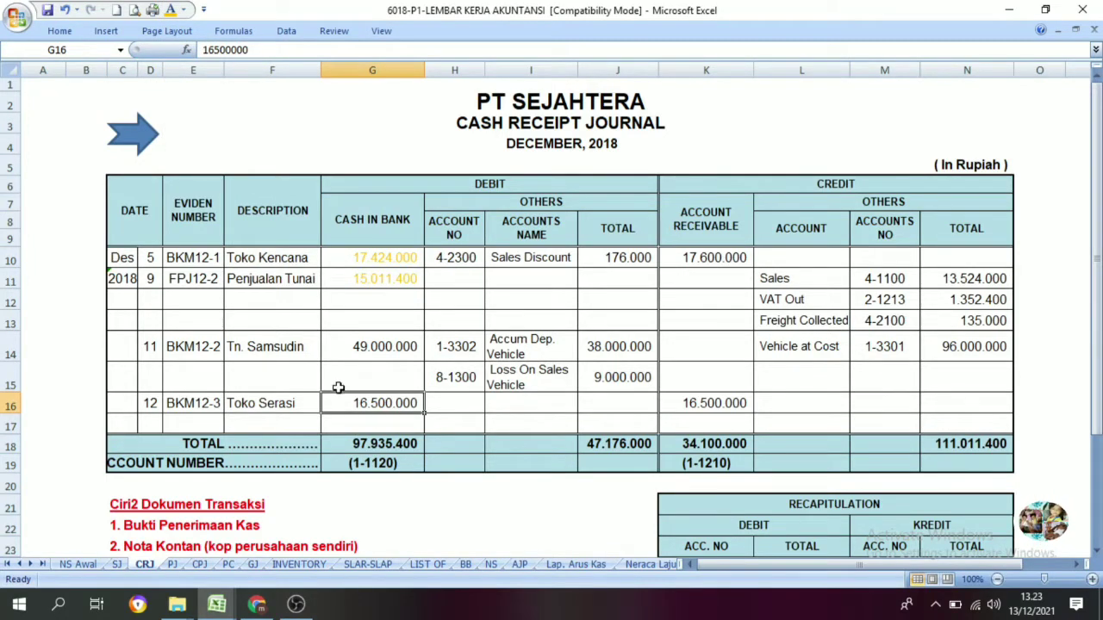
click(171, 10)
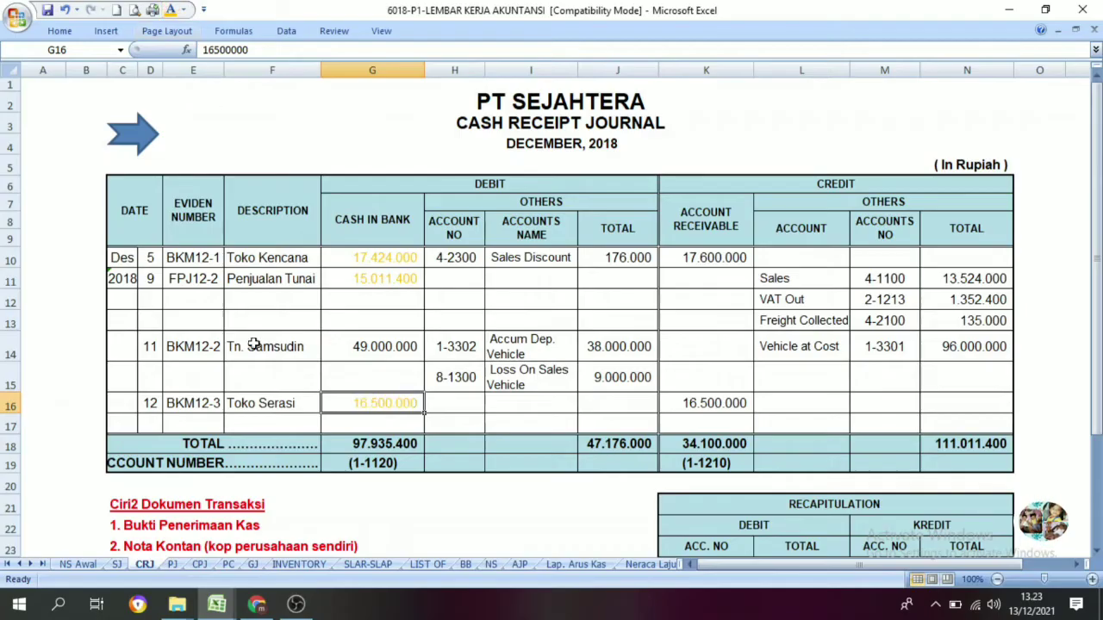
click(392, 257)
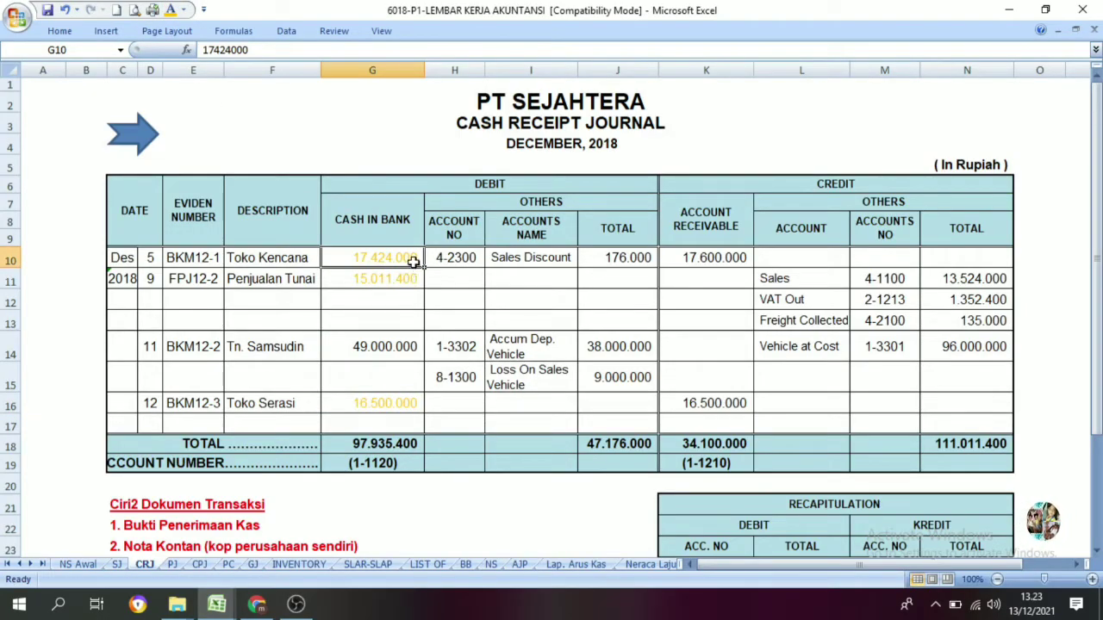
click(378, 404)
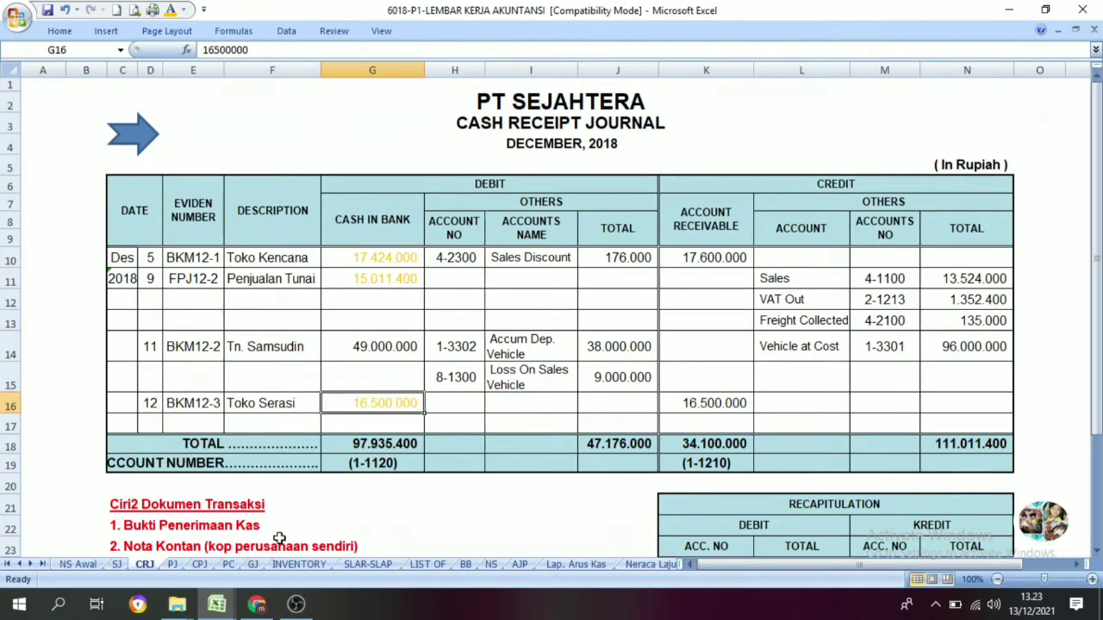
- Return to the cash flow report and check the Penjualan Tunai and Penerimaan Piutang lines with their amounts in F11:F12
click(123, 142)
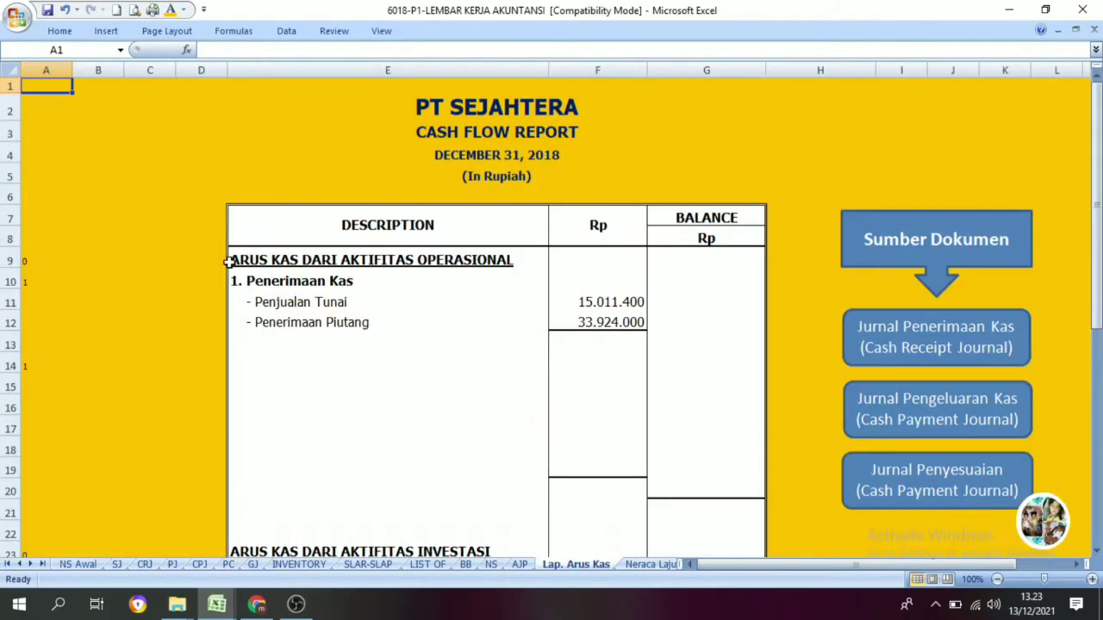
click(279, 321)
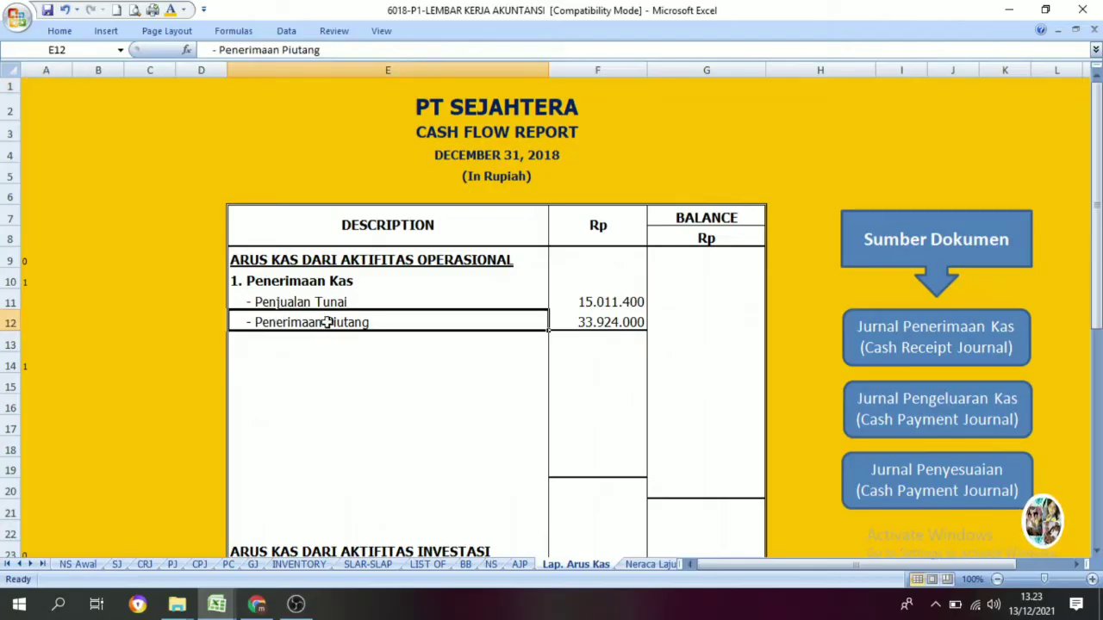
click(603, 321)
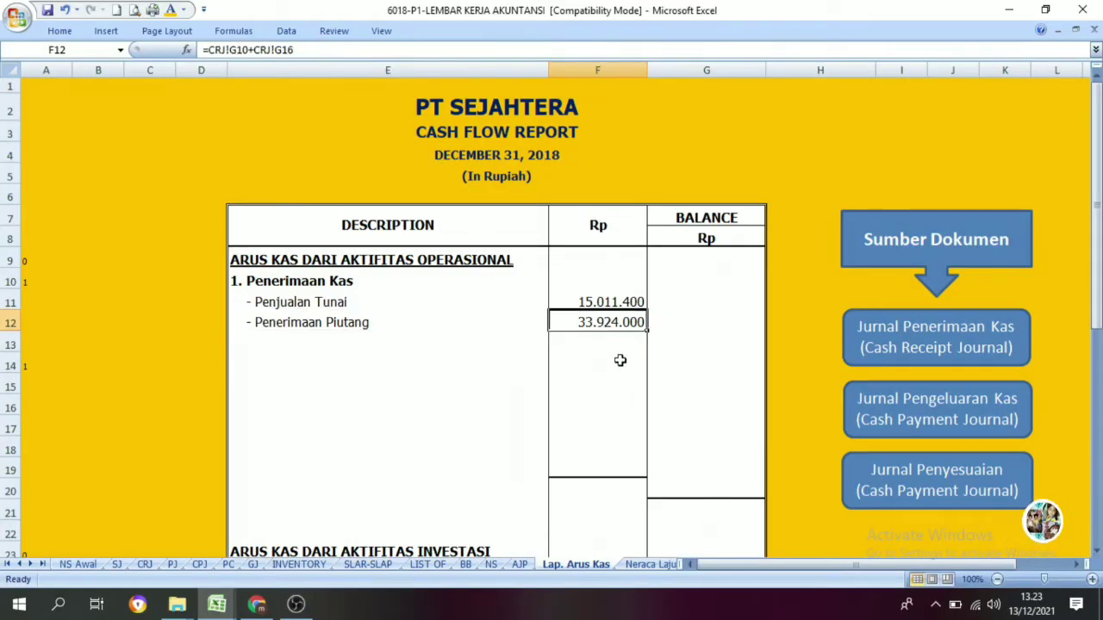
click(619, 345)
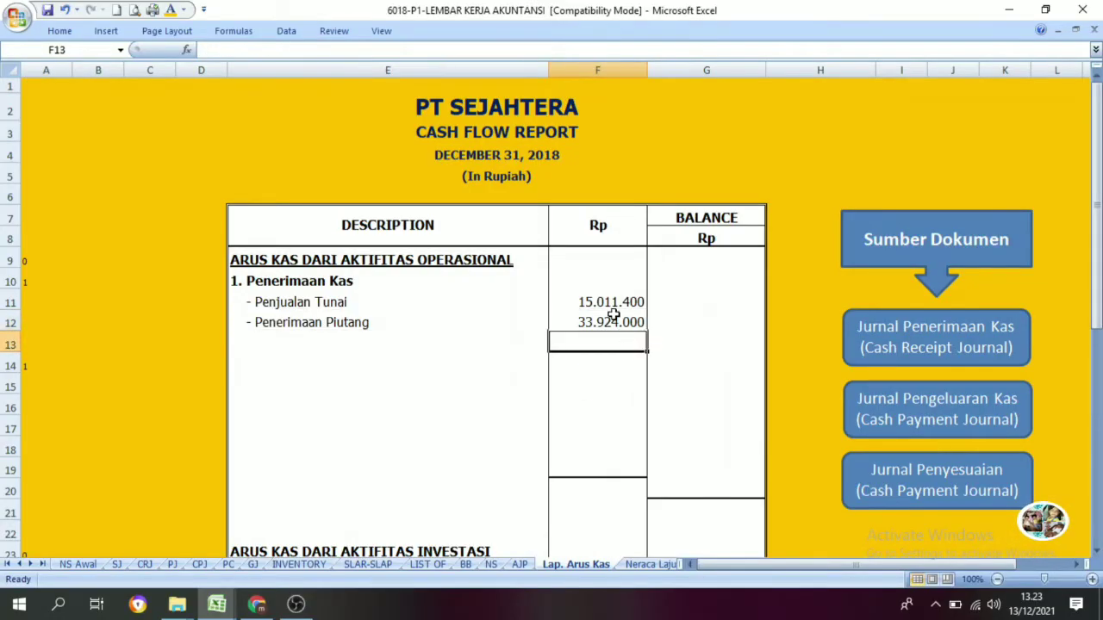
click(614, 317)
drag(545, 338, 570, 335)
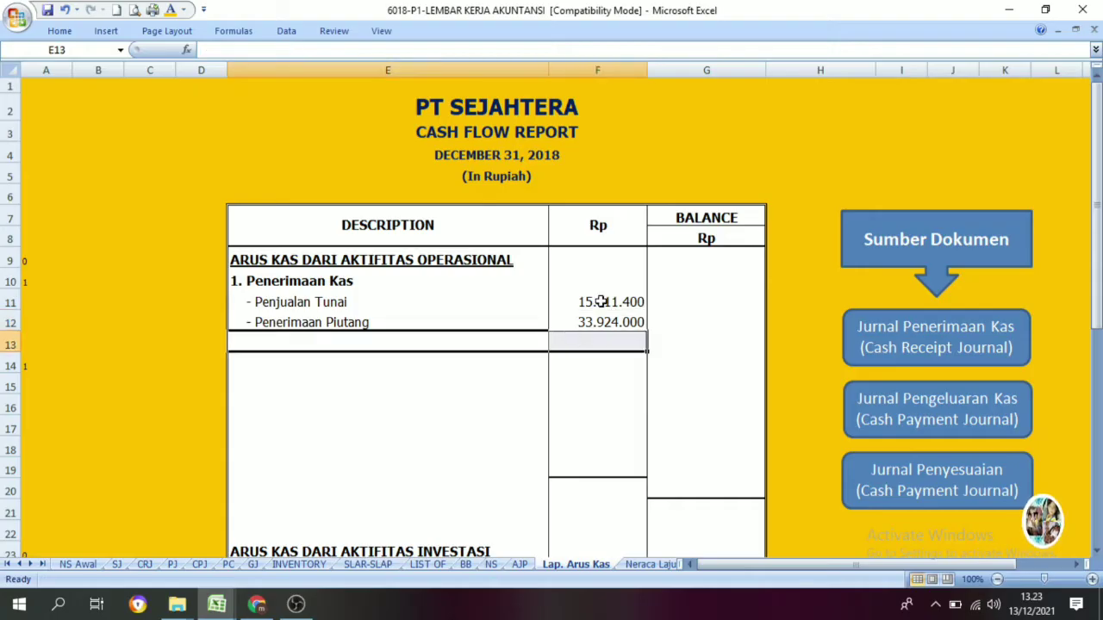
click(438, 304)
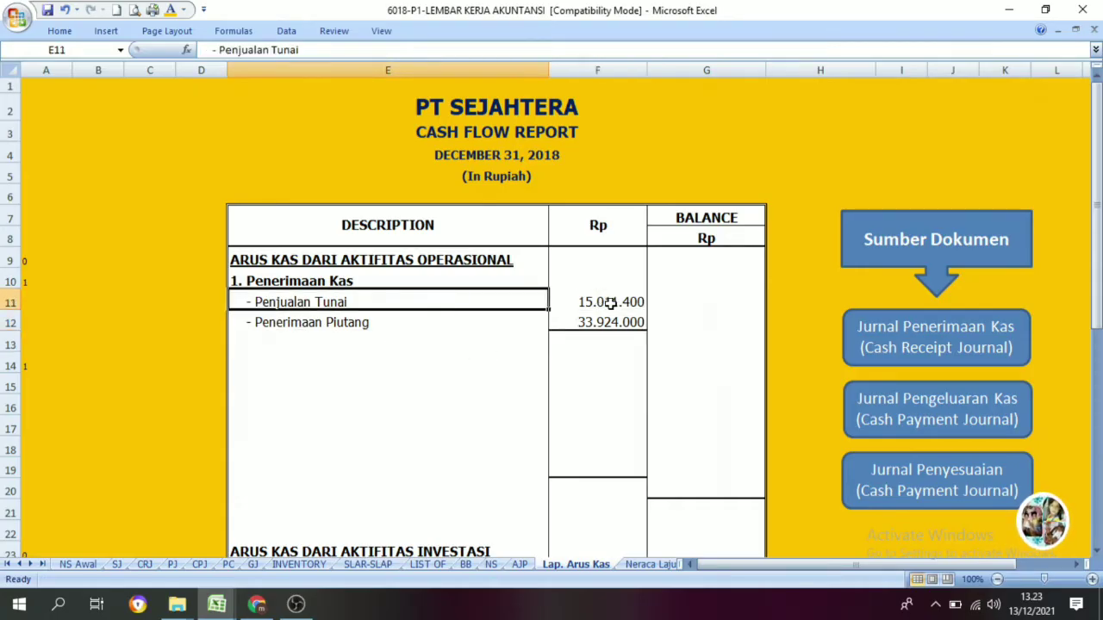
drag(609, 301, 610, 319)
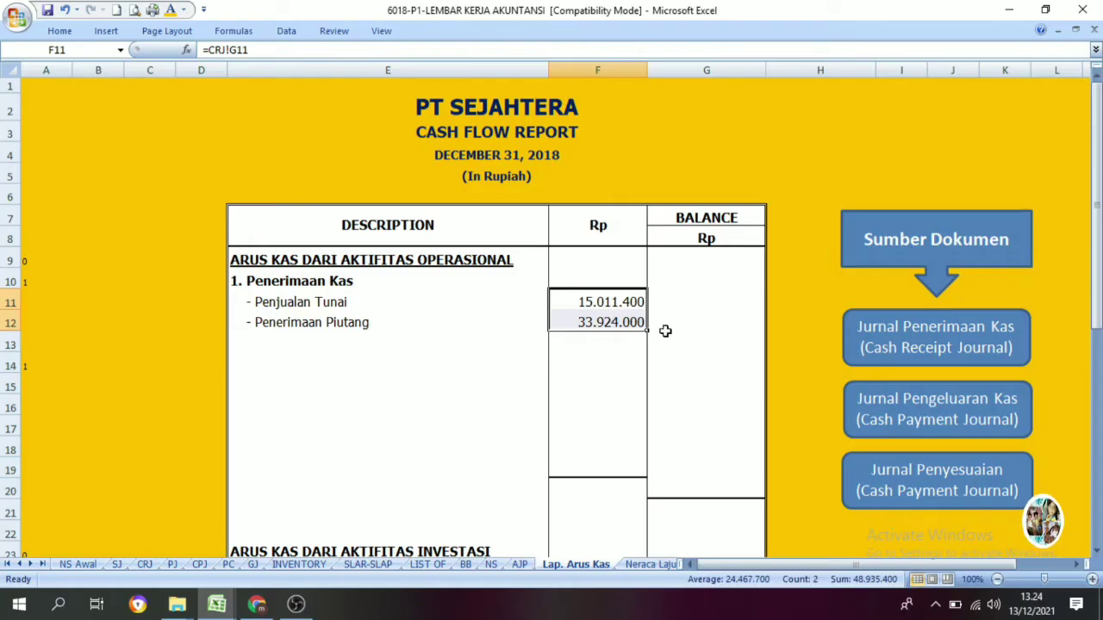
- Set the Penerimaan Kas subtotal in cell G13 of the balance column to the automatic font colour
click(699, 336)
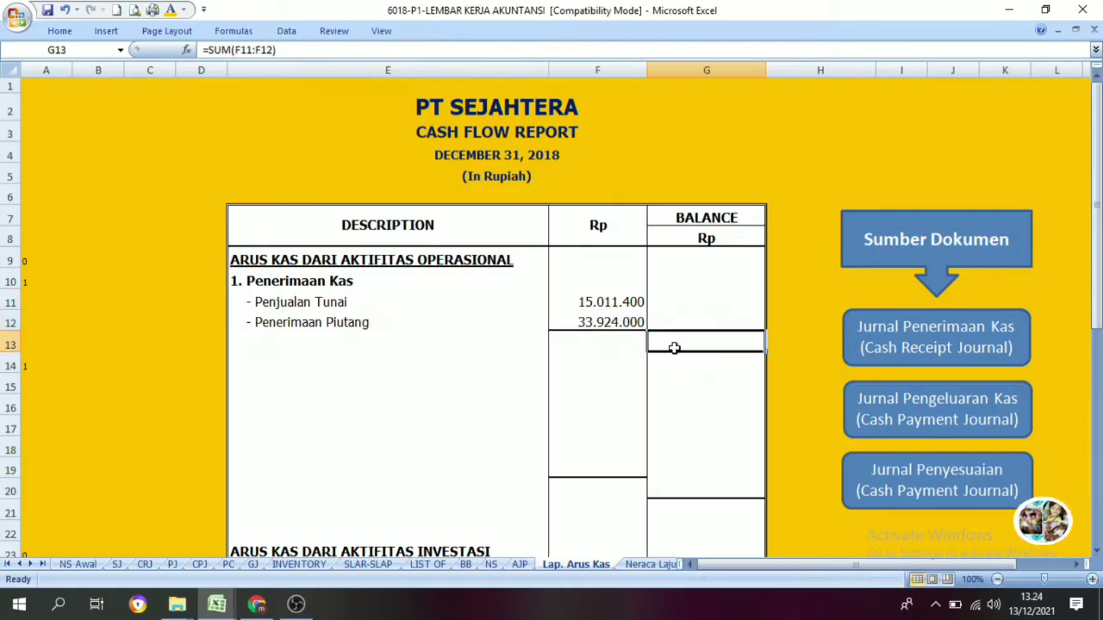
click(183, 10)
click(221, 28)
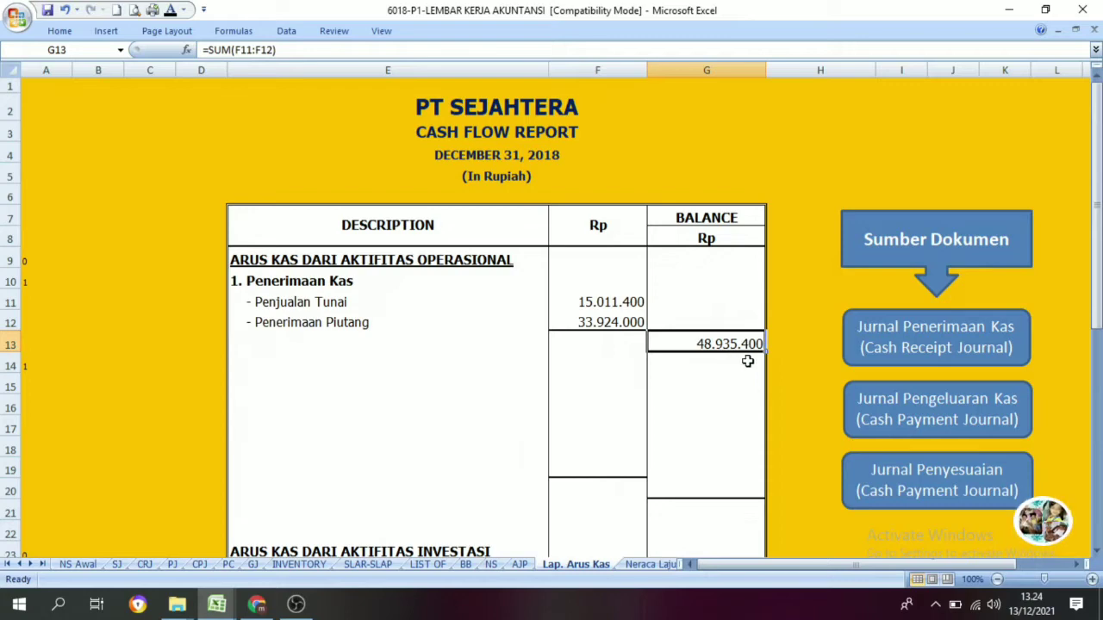
click(517, 347)
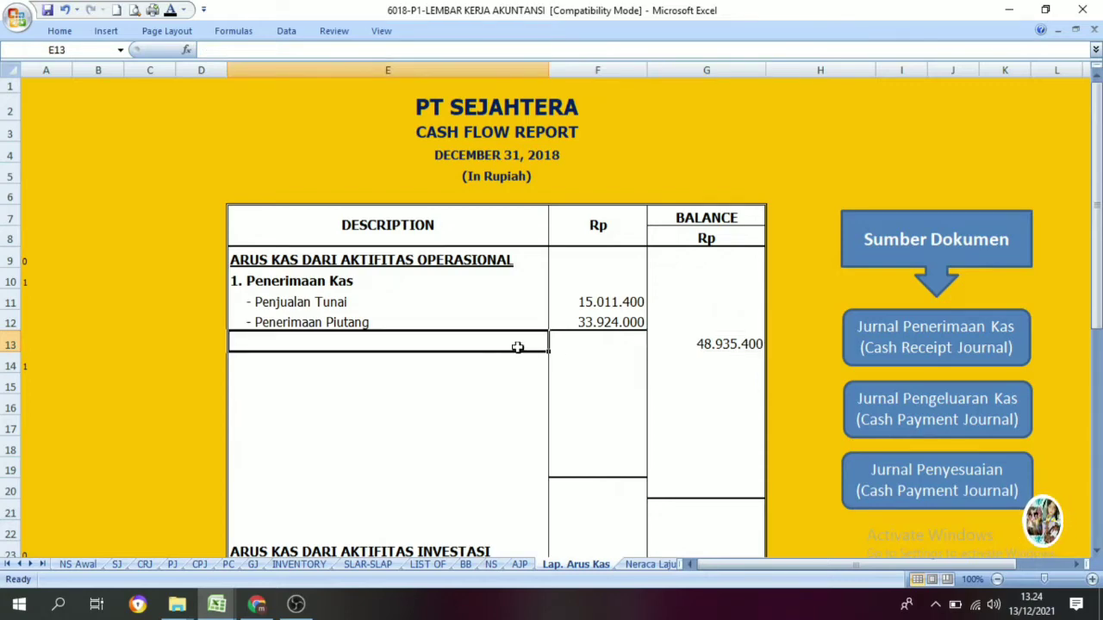
click(737, 343)
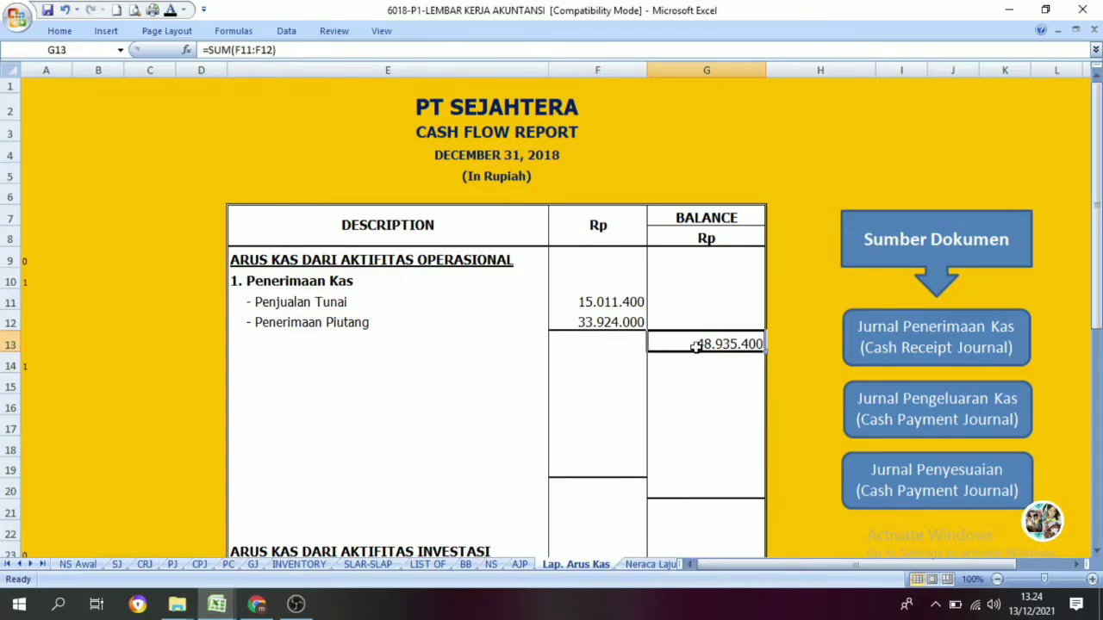
- Set the "2. Pengeluaran Kas" heading in E14 and the "- Utang Dagang" line in E15 of the report to black text
click(245, 369)
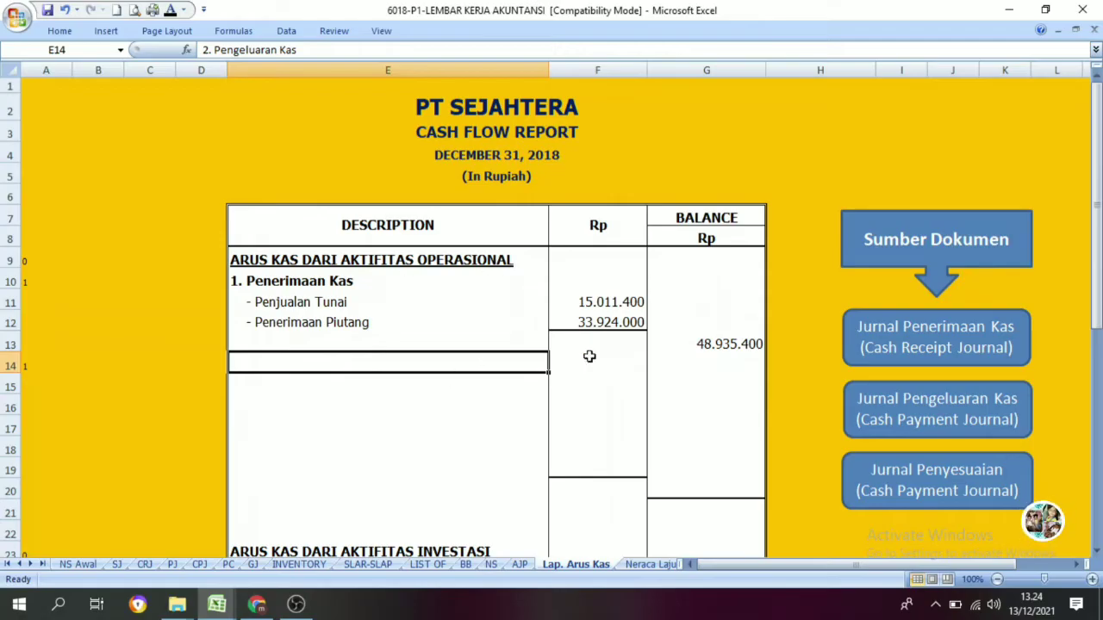
click(170, 10)
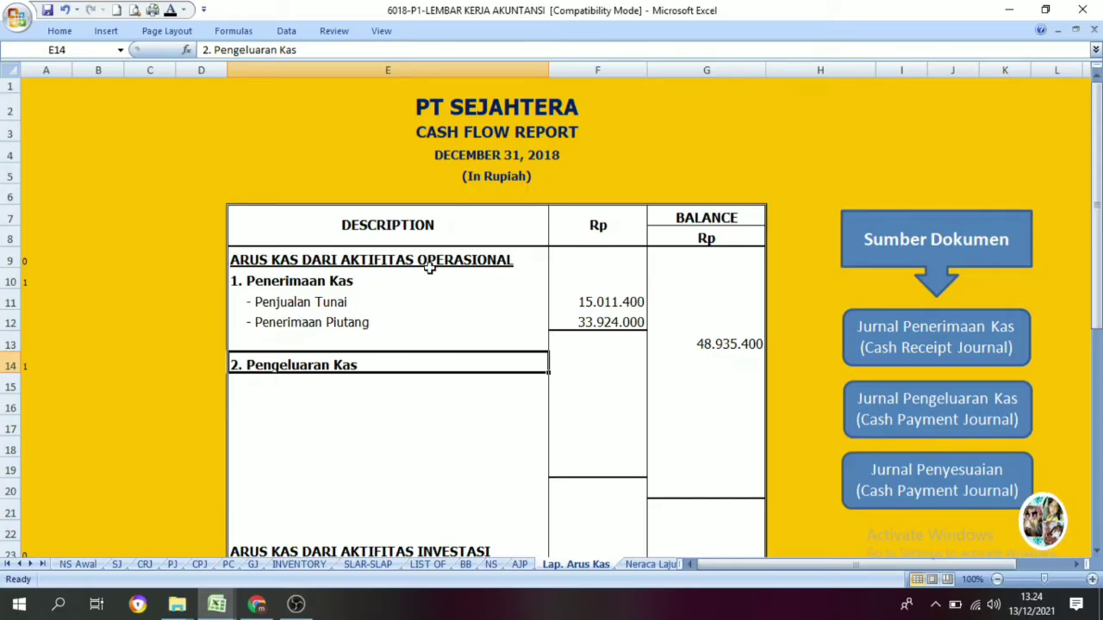
click(258, 387)
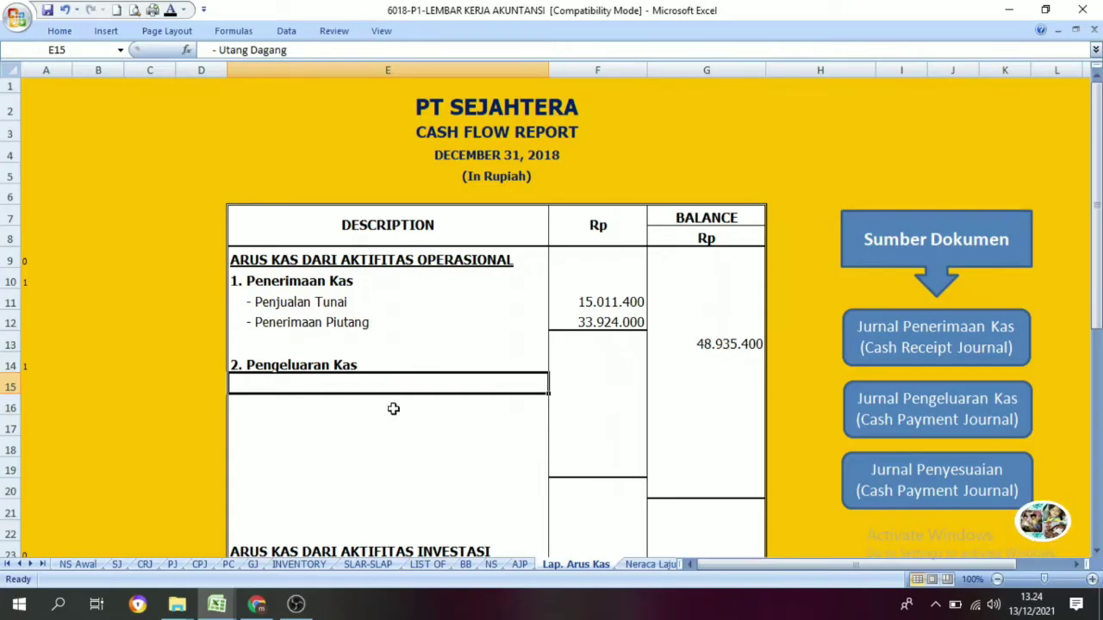
click(170, 10)
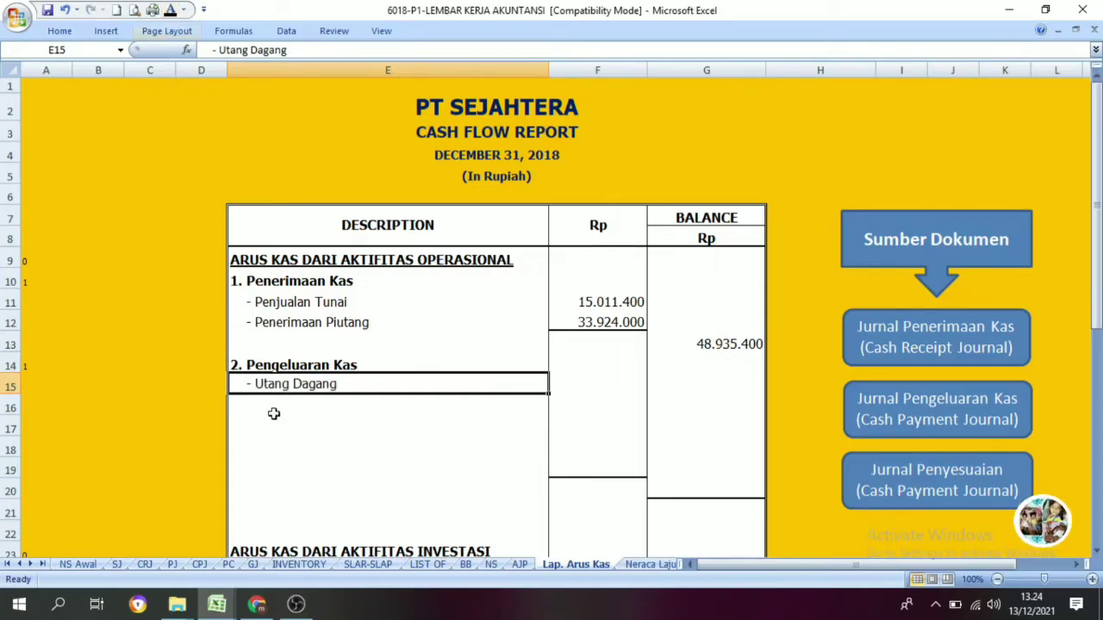
click(353, 404)
click(313, 381)
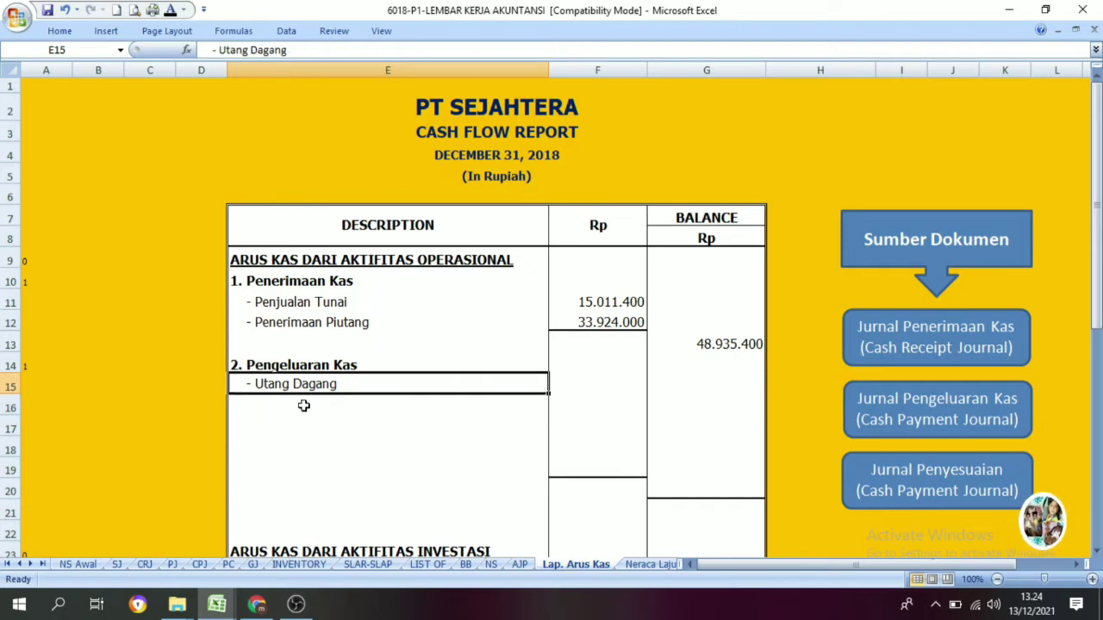
click(304, 397)
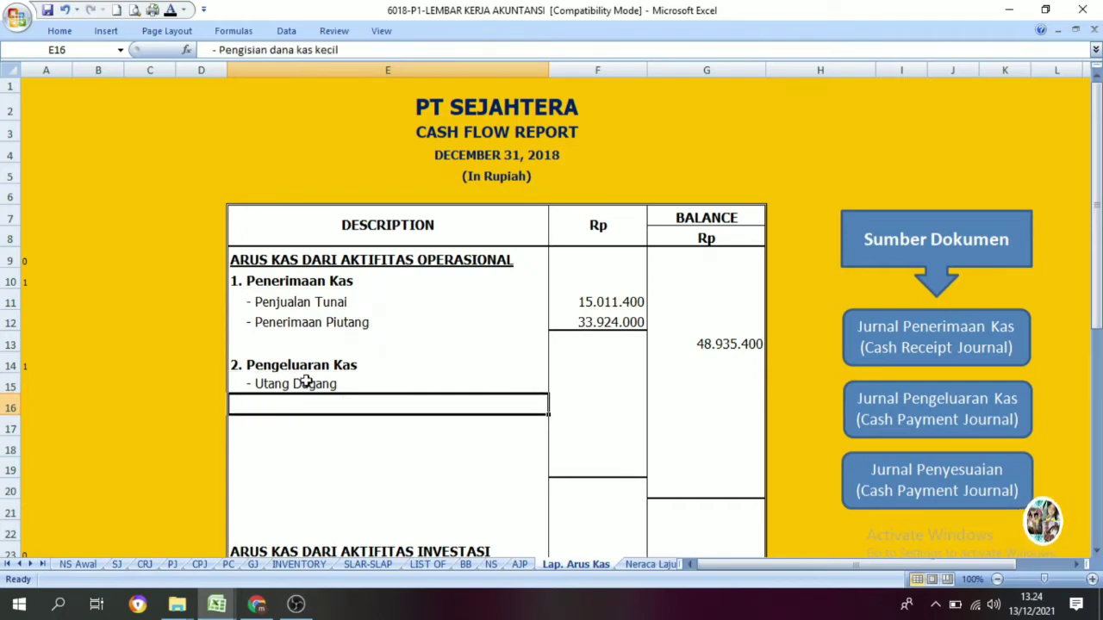
click(302, 386)
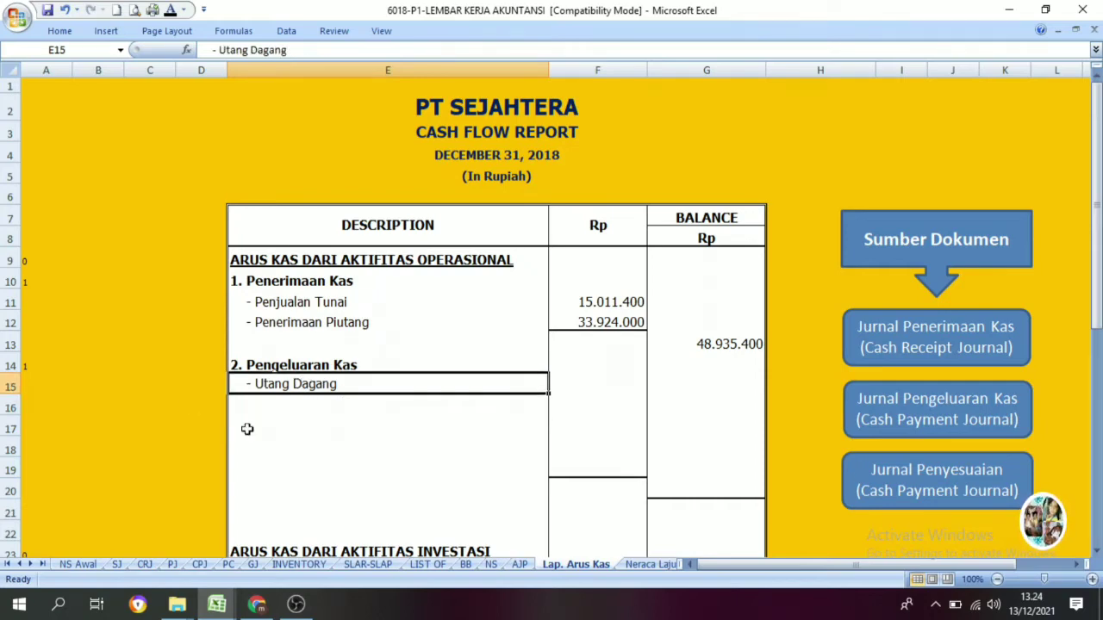
- Open the cash payment journal from the report and examine the cash in bank amounts for PT. Dian Persada and petty cash in L10:L11
click(922, 424)
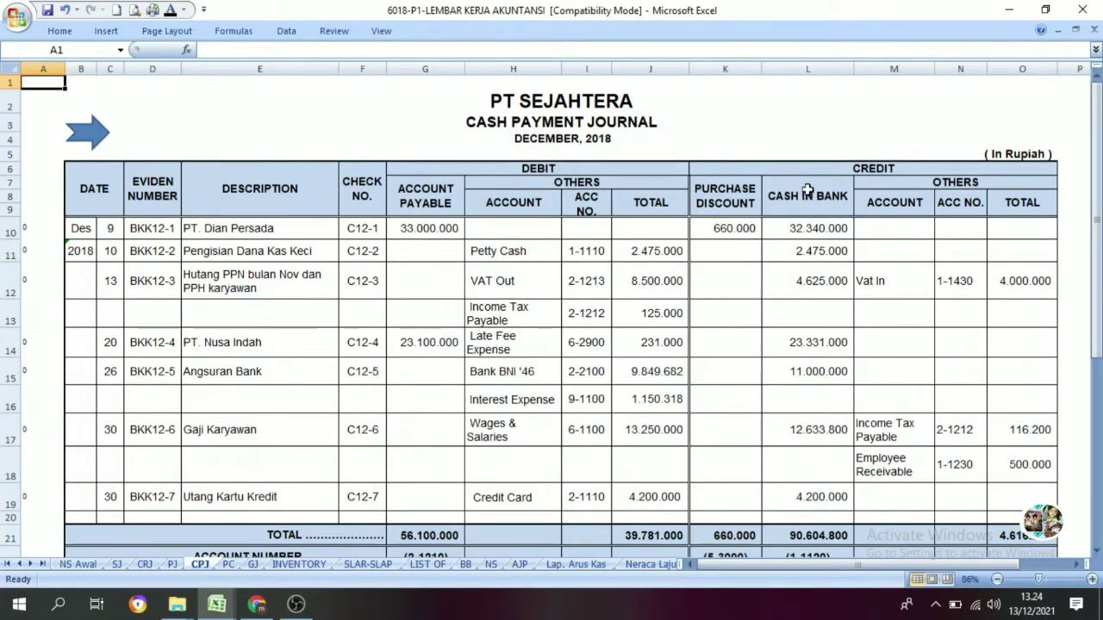
drag(813, 229, 802, 281)
click(802, 230)
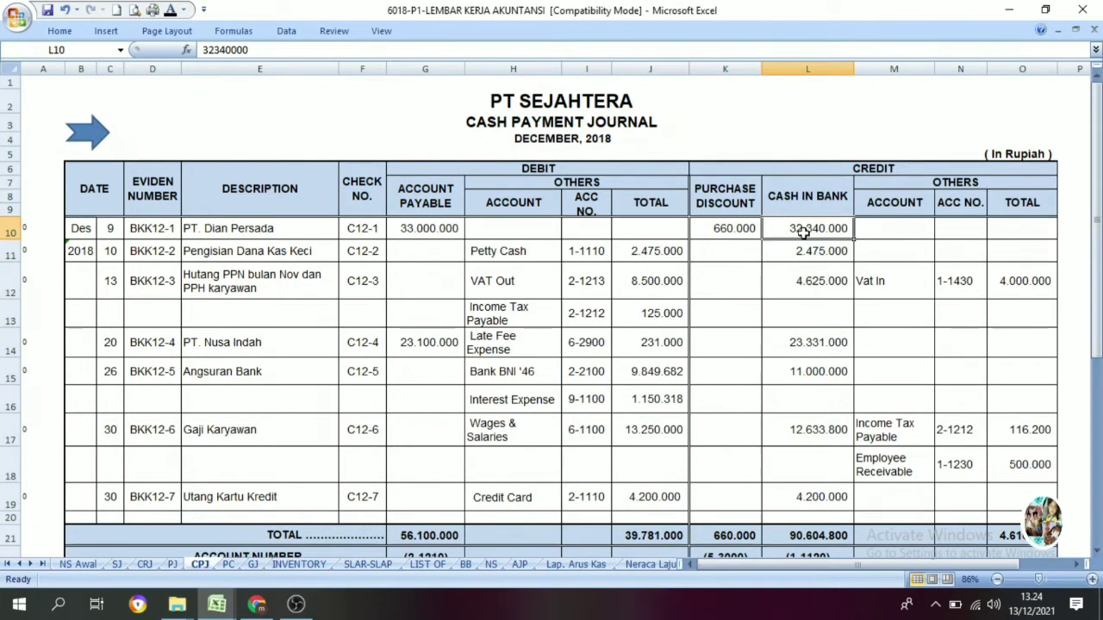
click(820, 253)
click(815, 229)
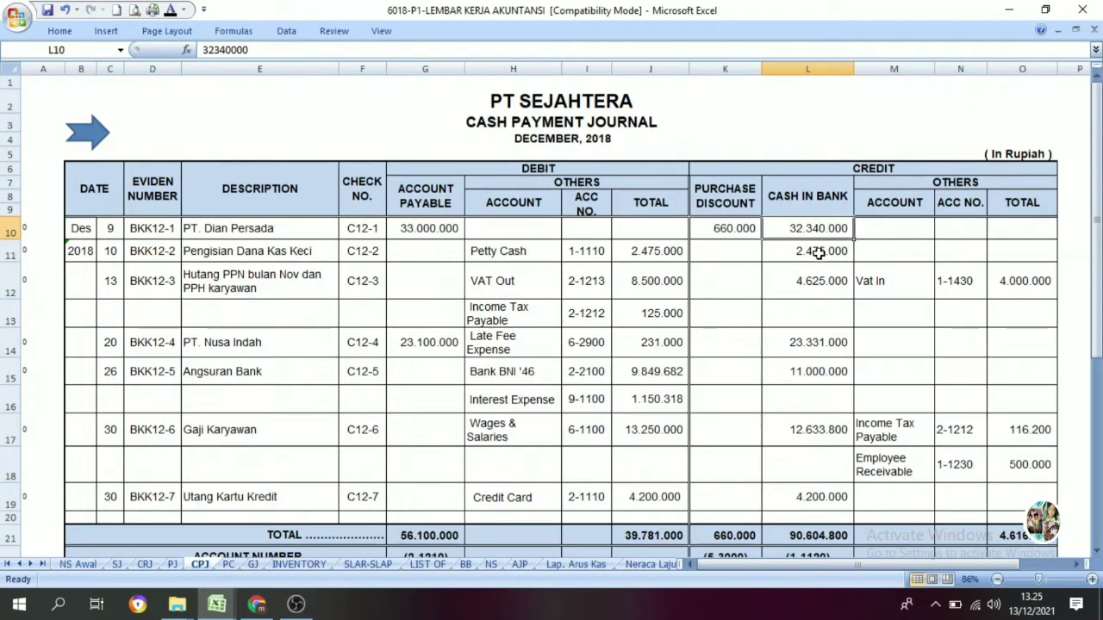
click(817, 253)
click(815, 231)
click(815, 248)
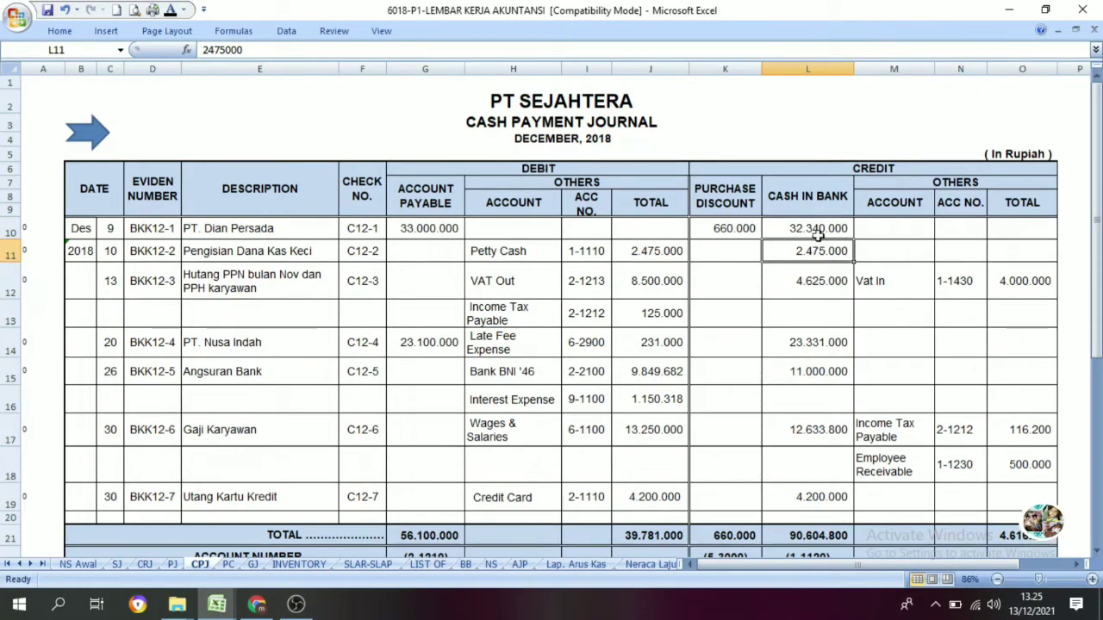
click(815, 228)
click(816, 250)
click(818, 229)
drag(817, 251, 810, 229)
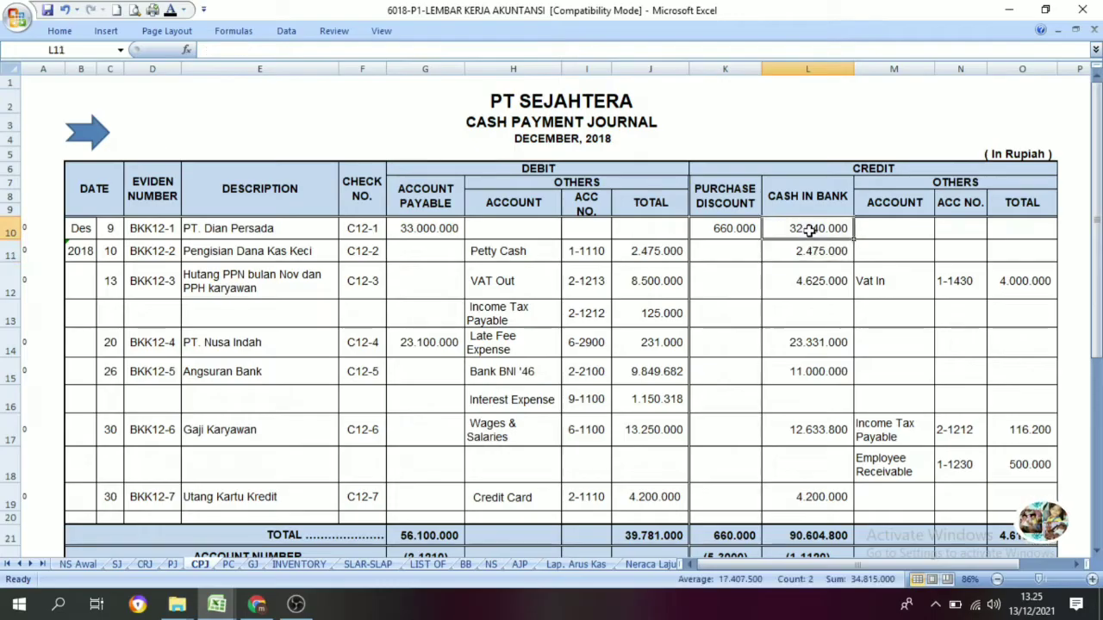
click(813, 250)
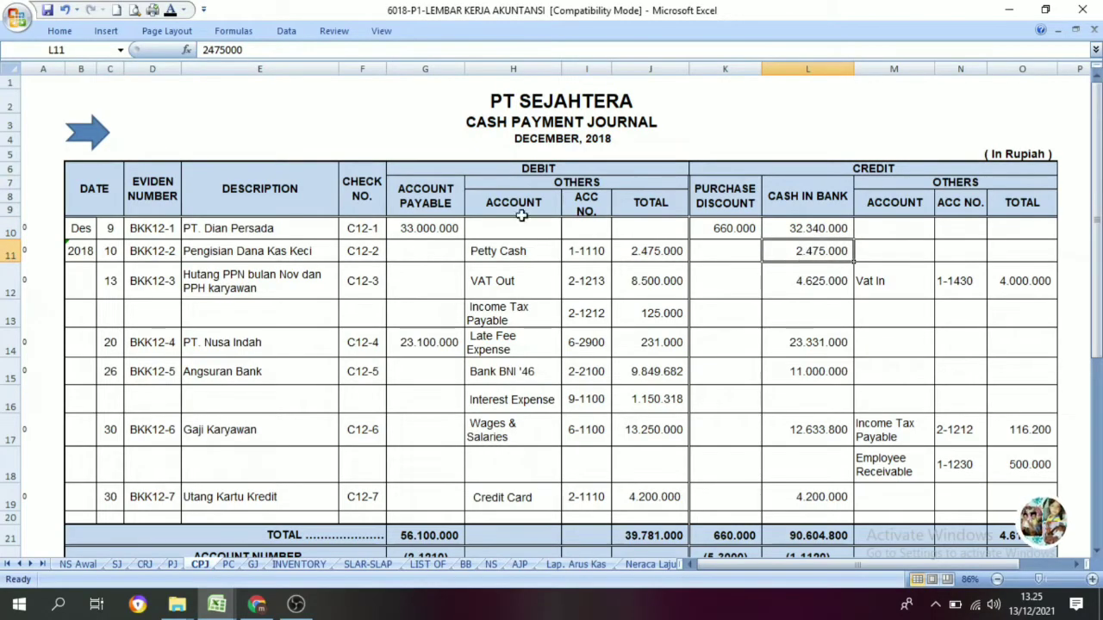
click(485, 178)
click(796, 229)
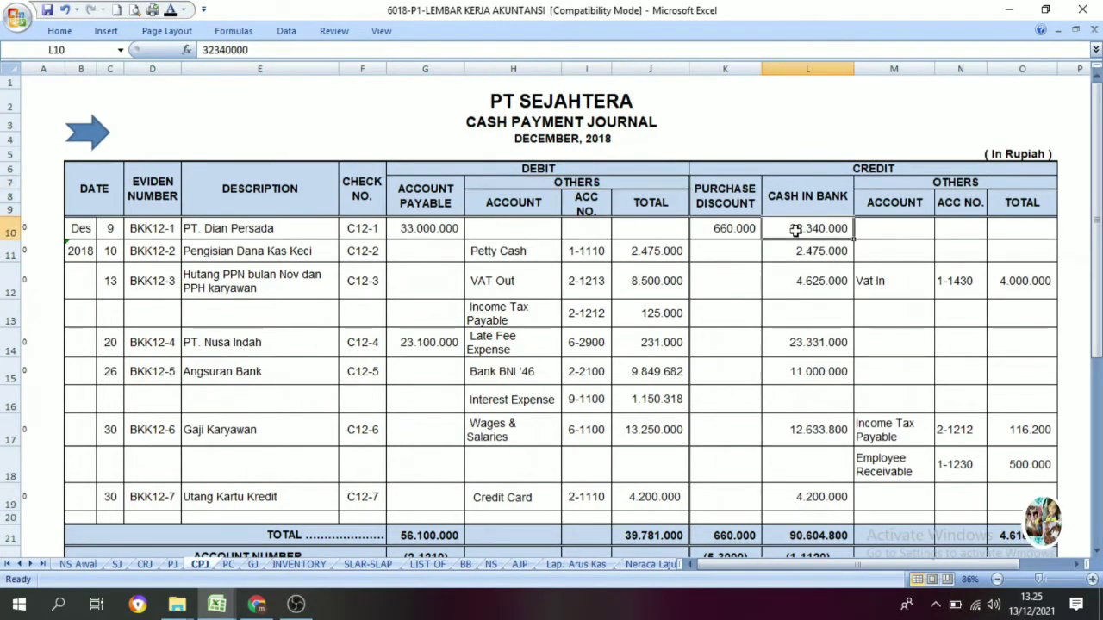
click(422, 195)
click(424, 226)
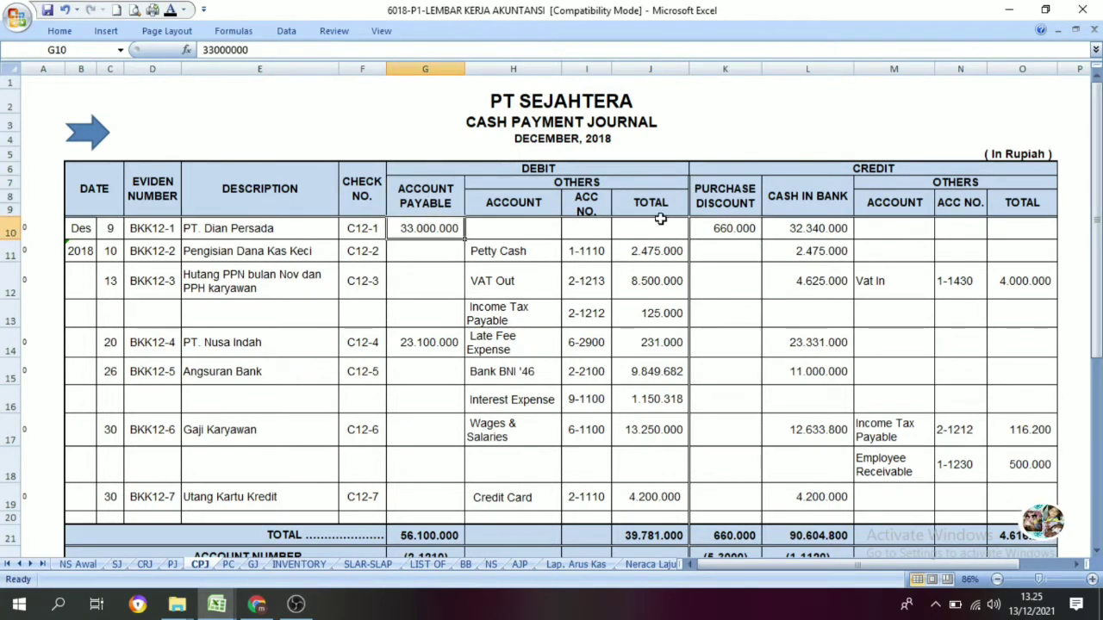
click(797, 229)
click(732, 227)
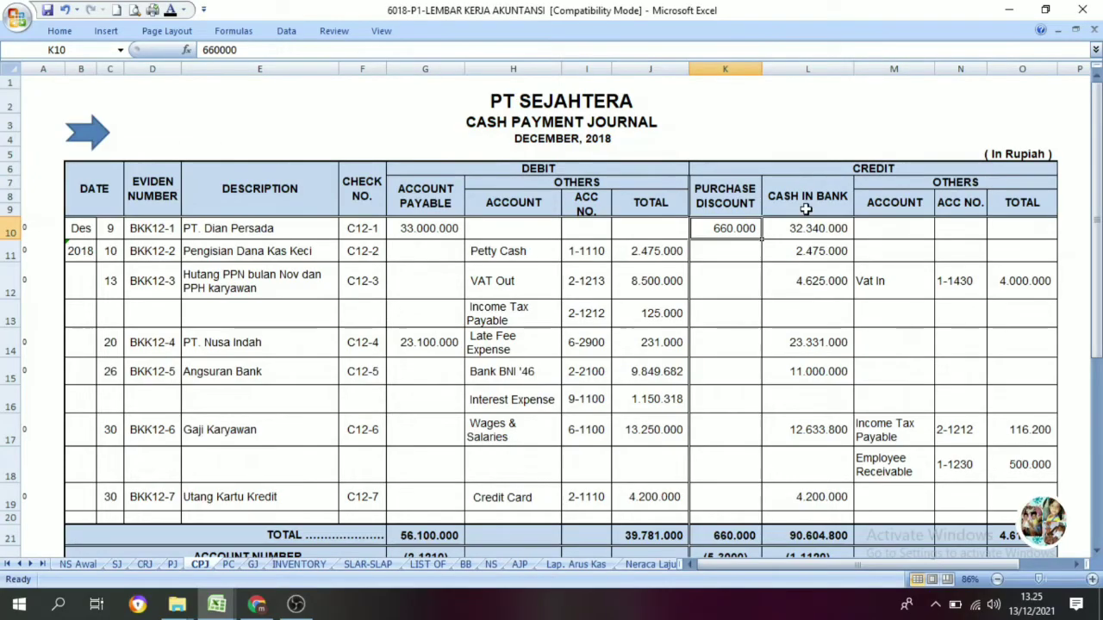
click(806, 229)
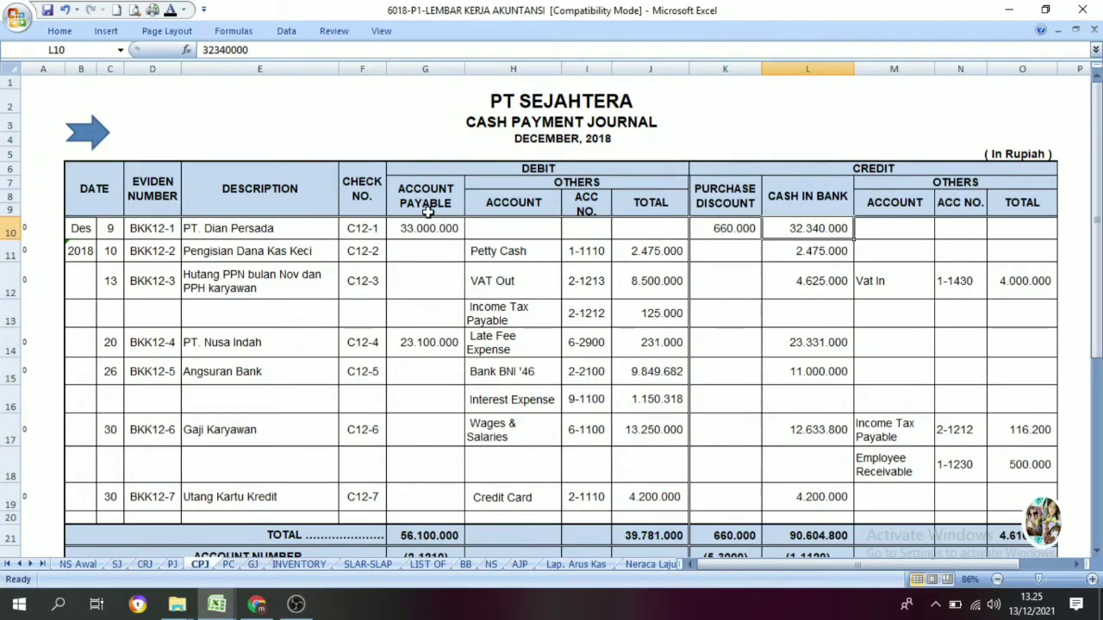
click(428, 227)
- Mark the PT. Dian Persada and PT. Nusa Indah cash in bank amounts in L10 and L14 with the standard orange font colour
click(800, 229)
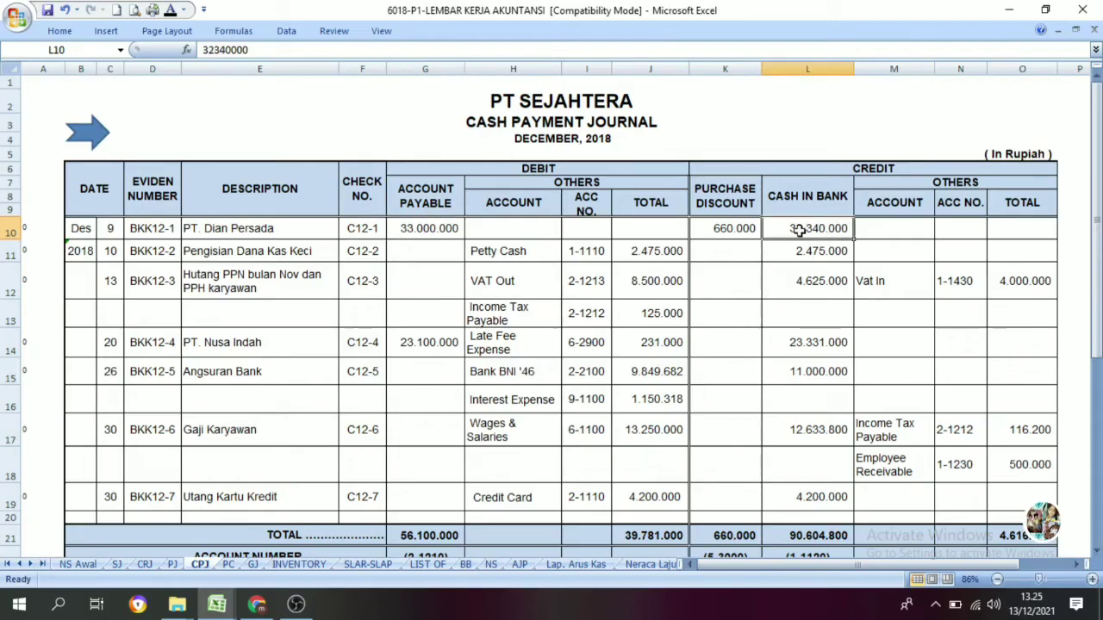
click(182, 9)
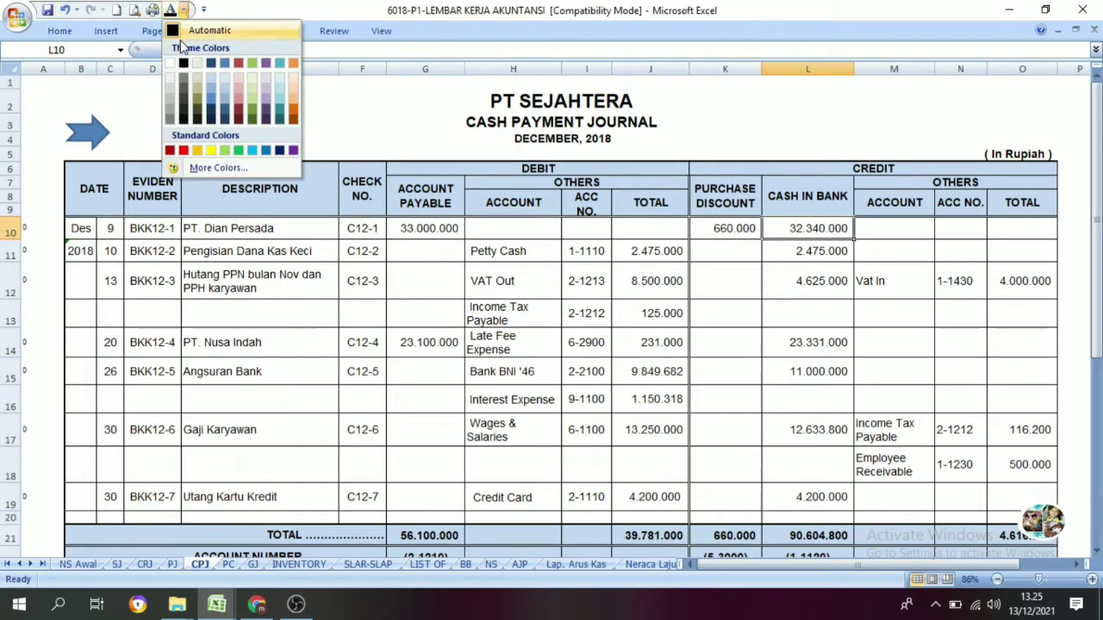
click(197, 150)
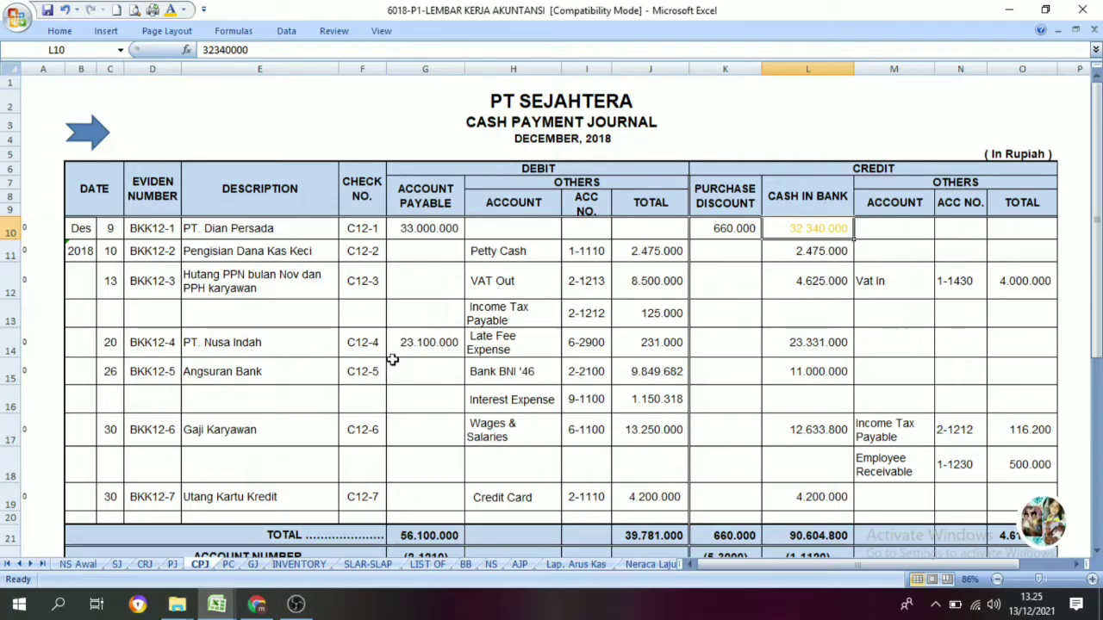
click(801, 342)
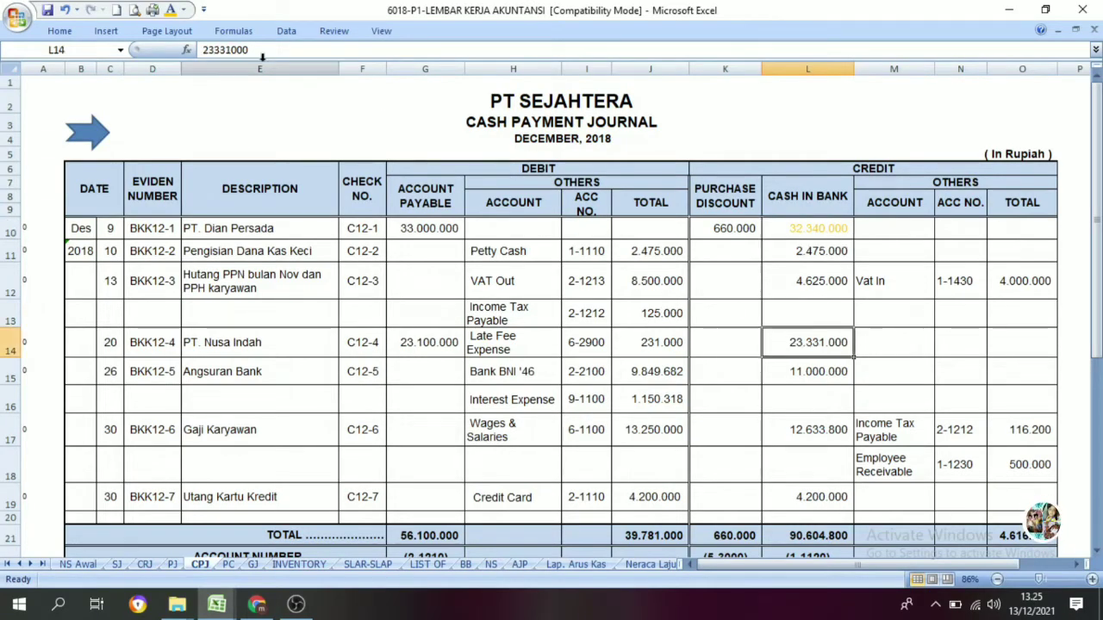
click(170, 10)
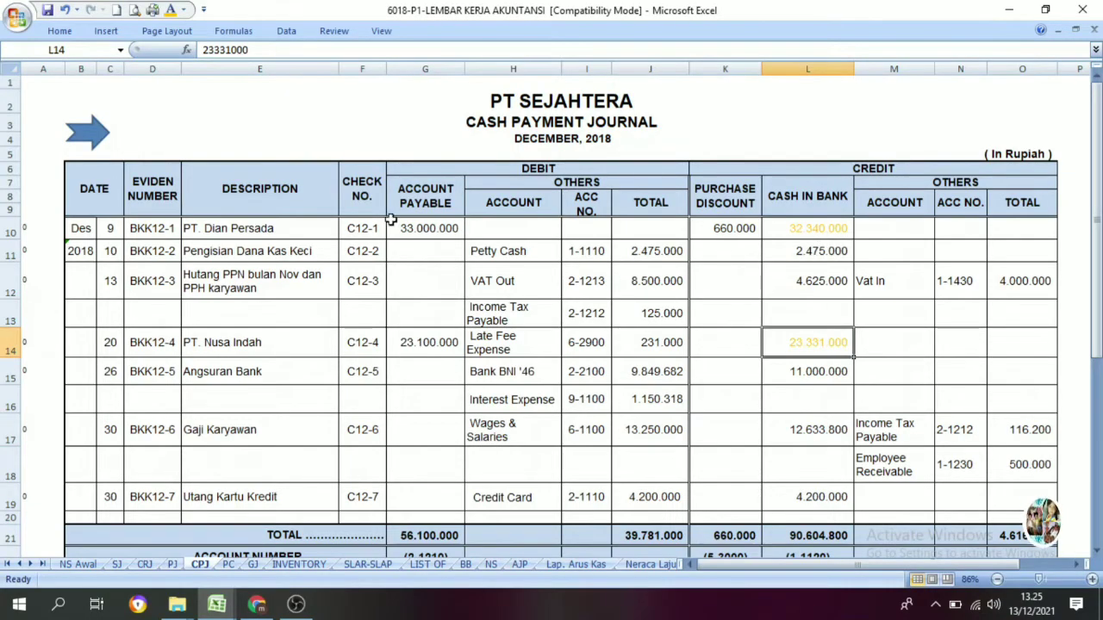
- Check the account payable entries in G10 and G14 against the marked cash in bank amounts in L10 and L14
click(427, 244)
click(431, 336)
click(442, 235)
drag(440, 334, 435, 310)
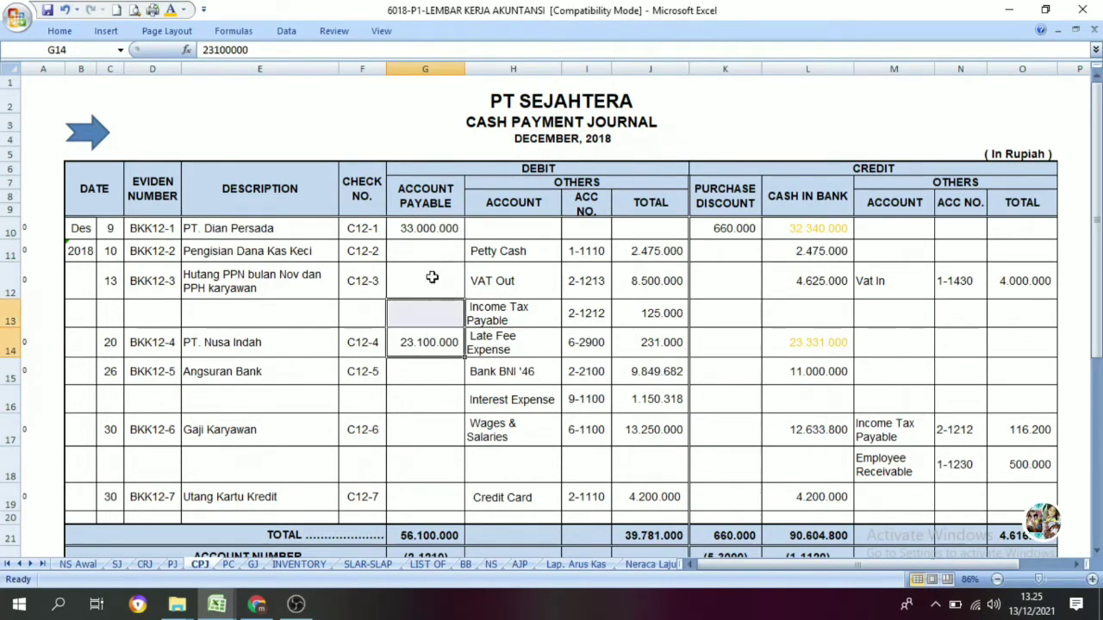
click(434, 216)
click(420, 340)
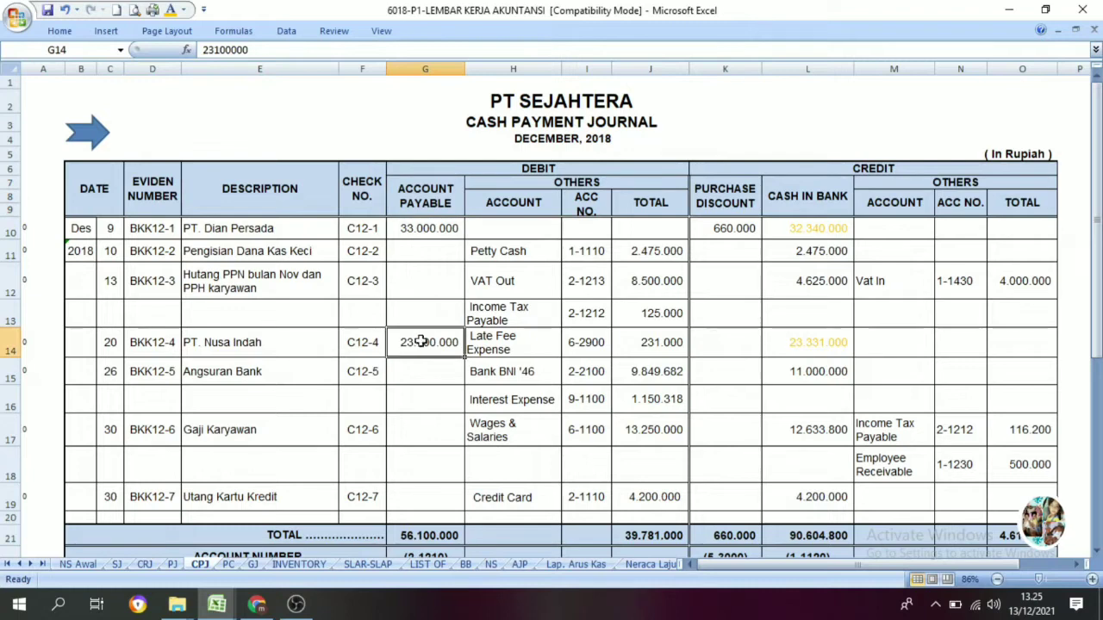
click(825, 226)
click(817, 338)
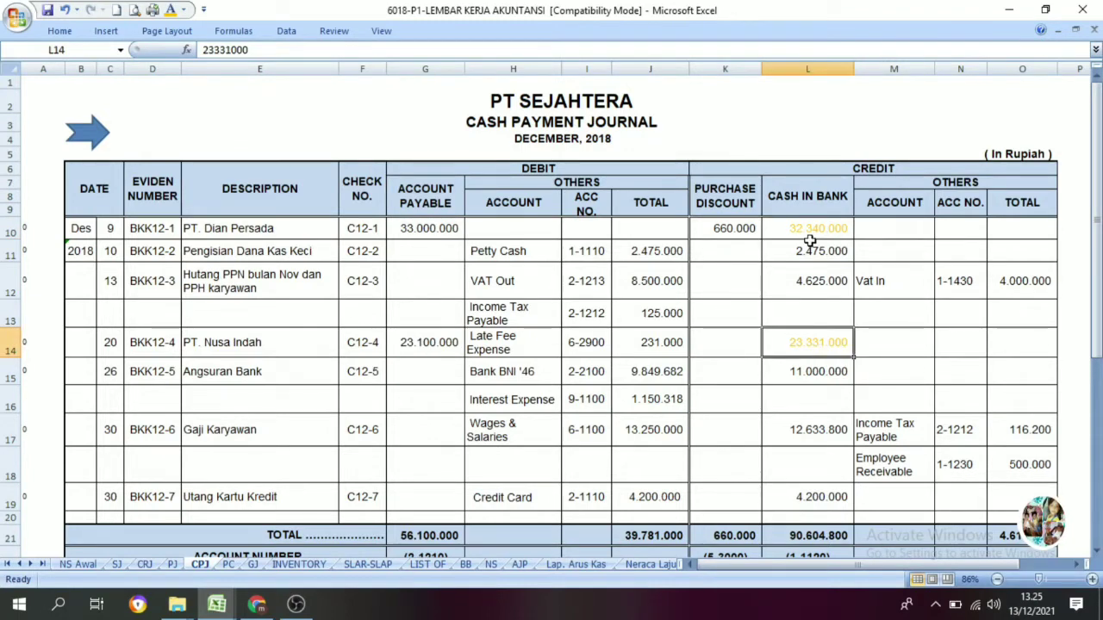
click(435, 228)
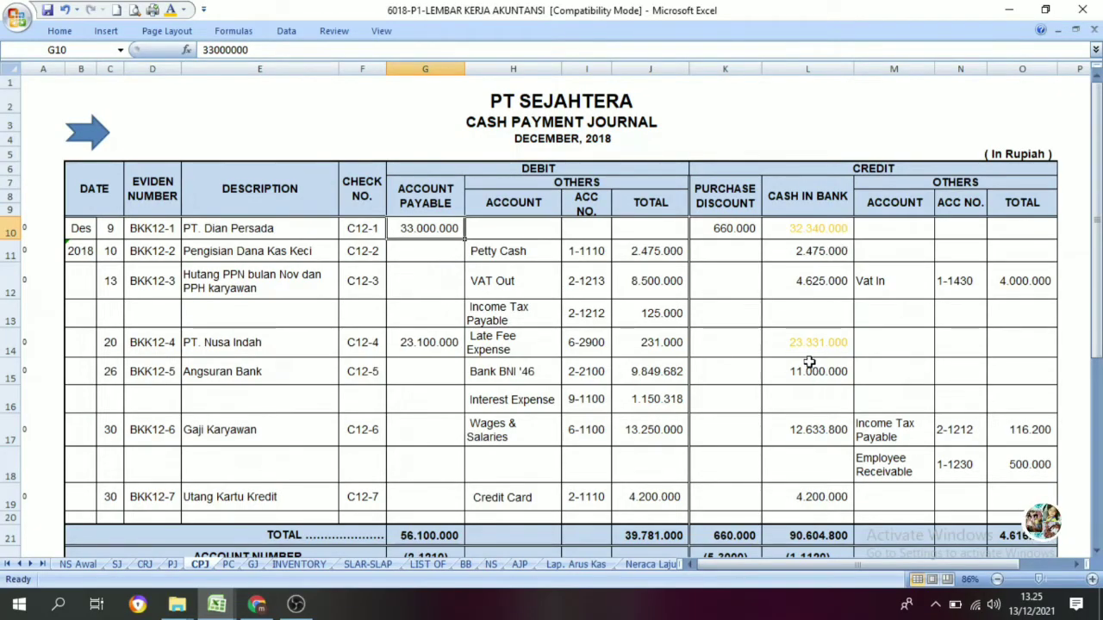
click(817, 229)
click(817, 341)
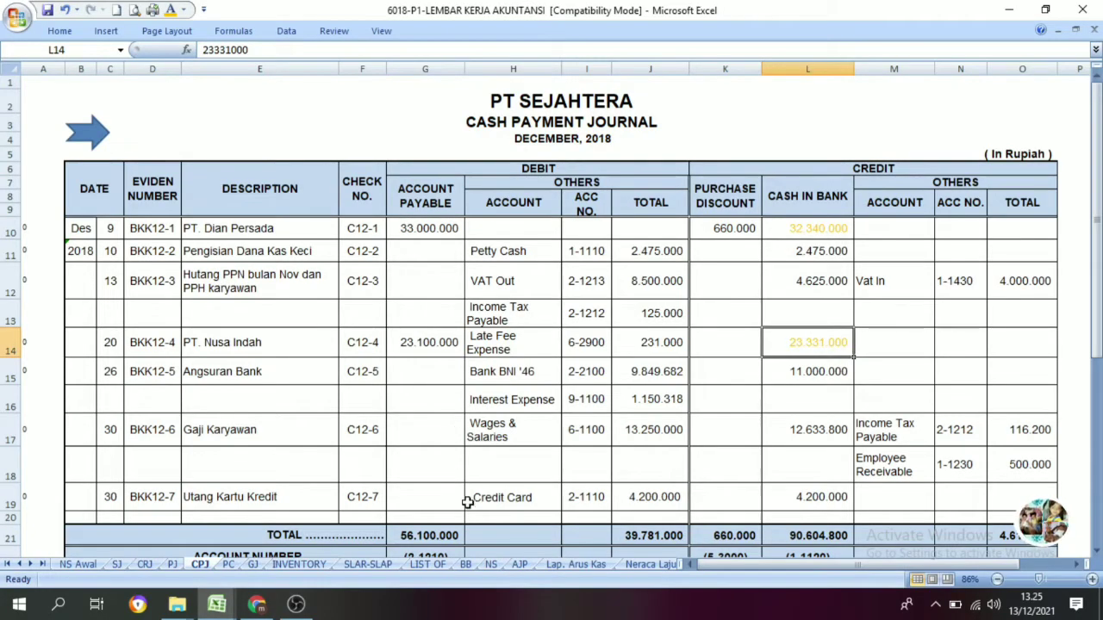
- Return to the cash flow report and set the Utang Dagang amount in F15 to the automatic font colour
click(90, 131)
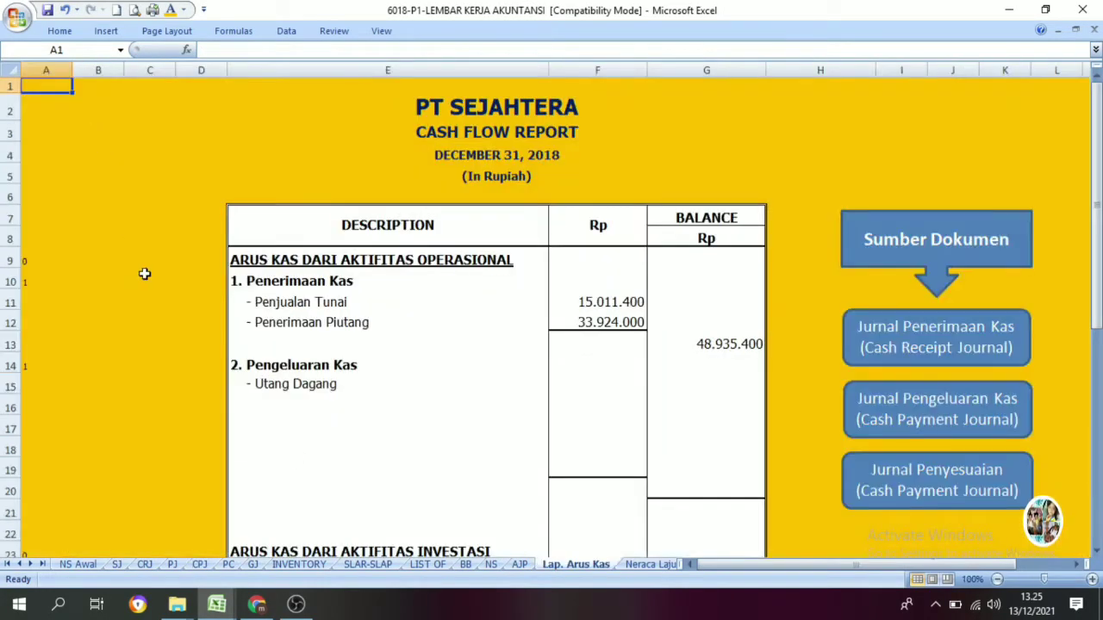
click(297, 385)
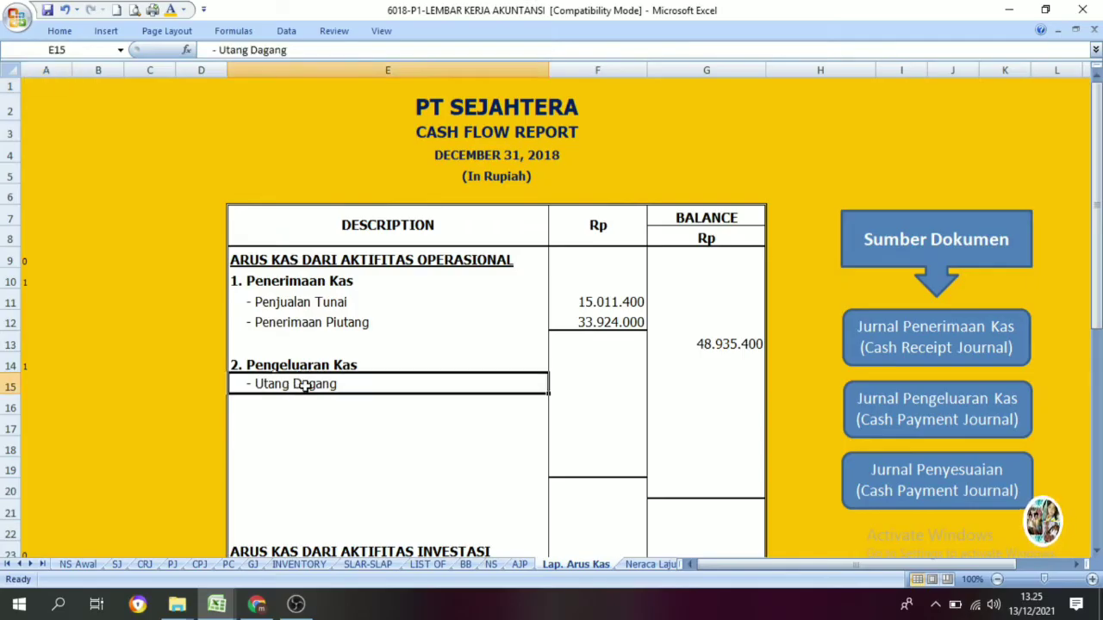
click(577, 378)
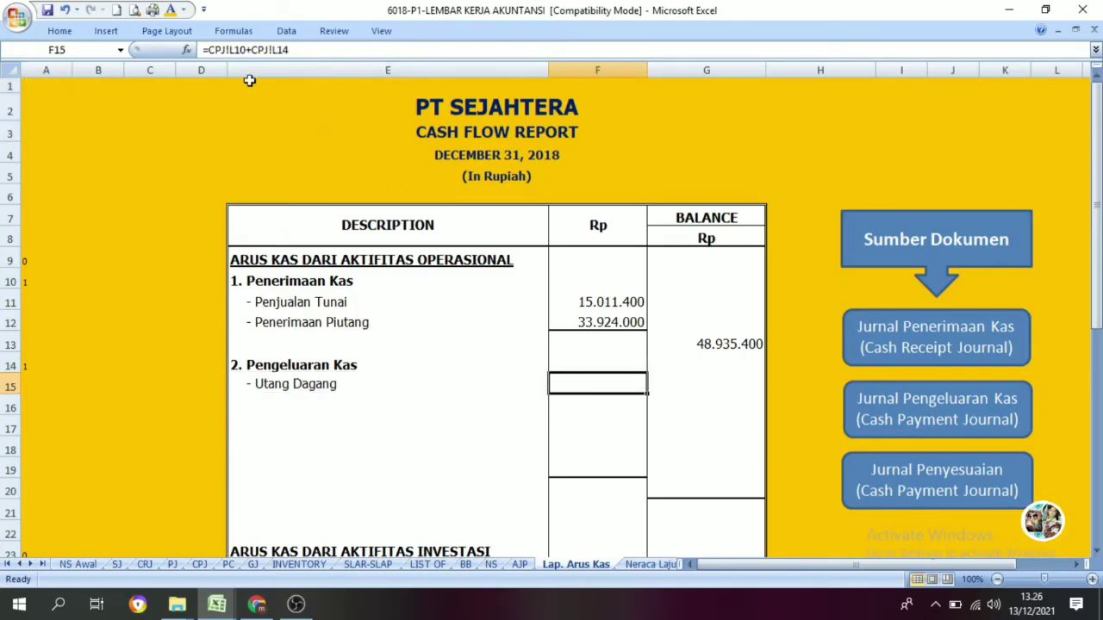
click(183, 9)
click(181, 25)
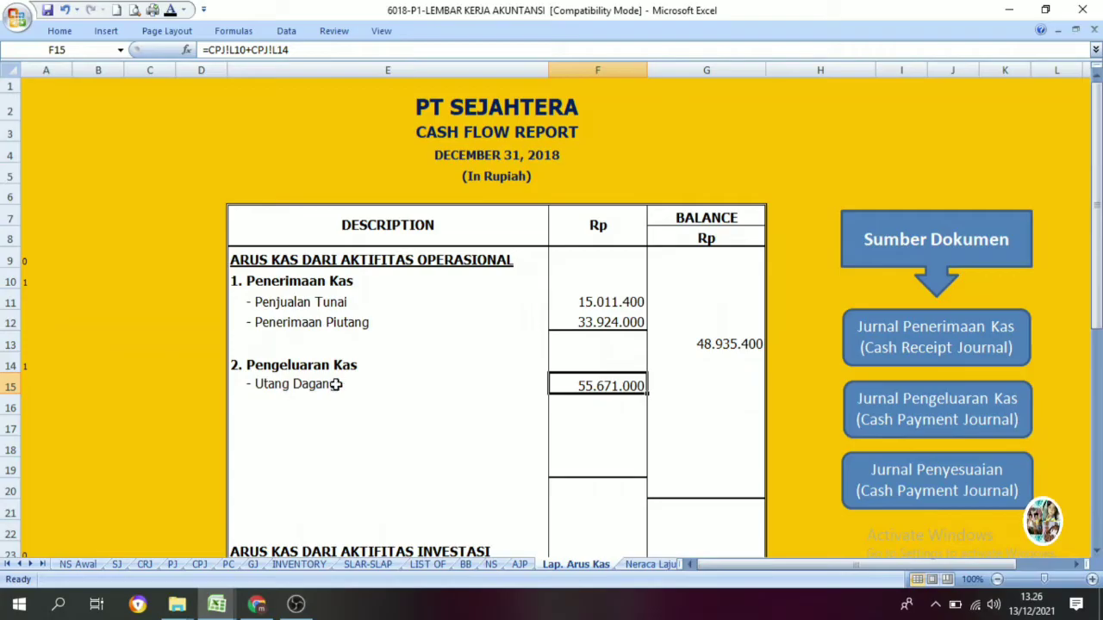
click(291, 386)
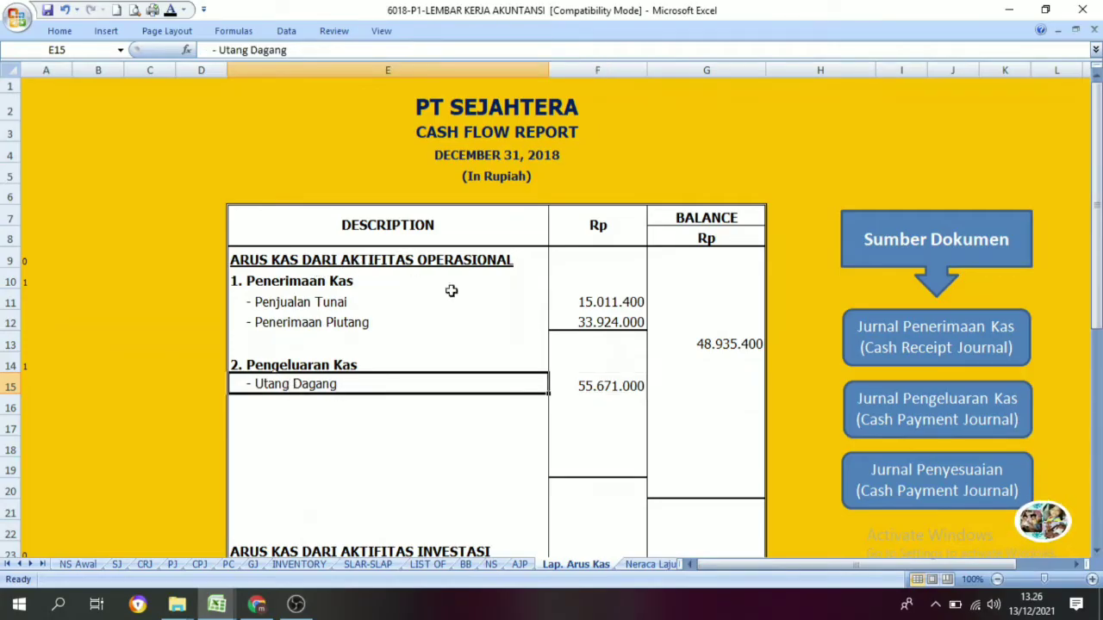
- From report line E16, open the cash payment journal and examine the "Pengisian Dana Kas Kecil" entry and its cash in bank amount in row 11
click(340, 405)
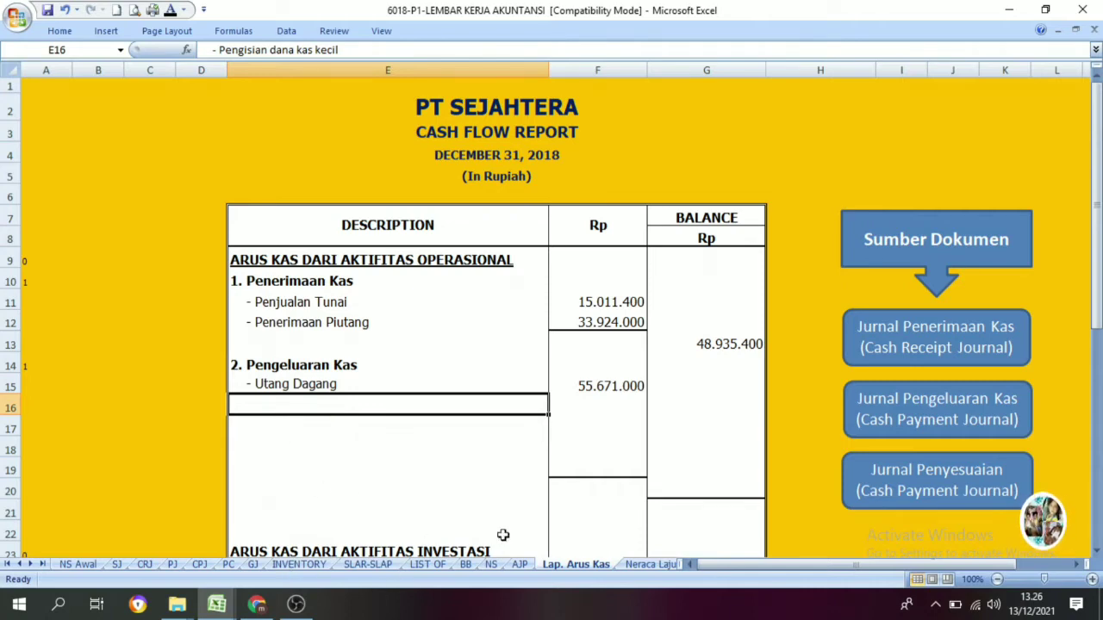
click(902, 398)
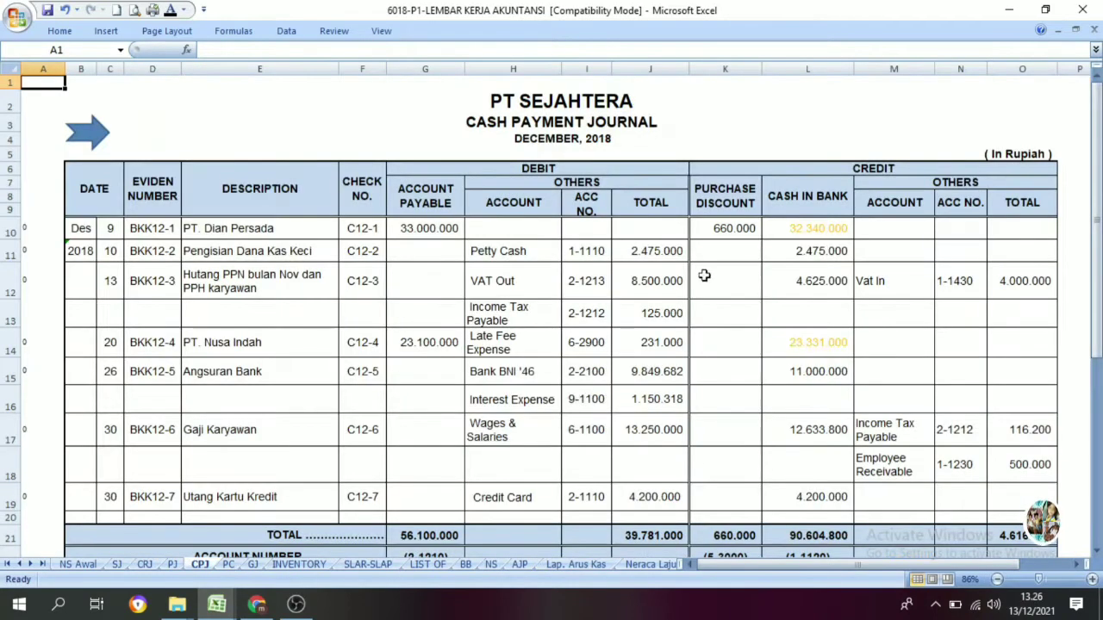
click(817, 253)
click(813, 197)
click(807, 256)
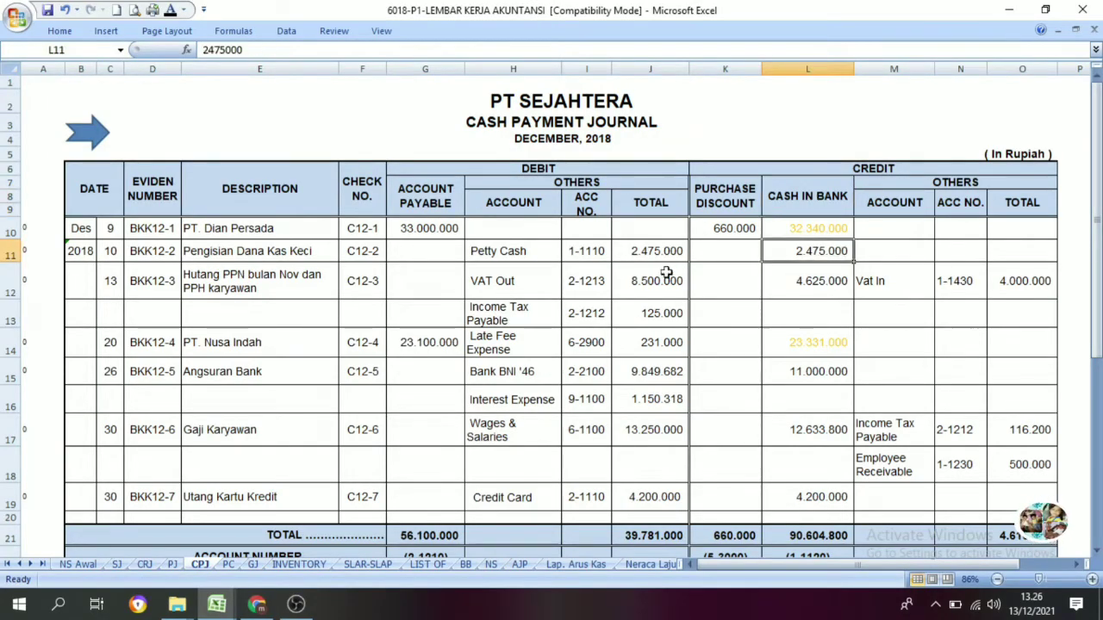
click(230, 253)
click(119, 255)
click(221, 249)
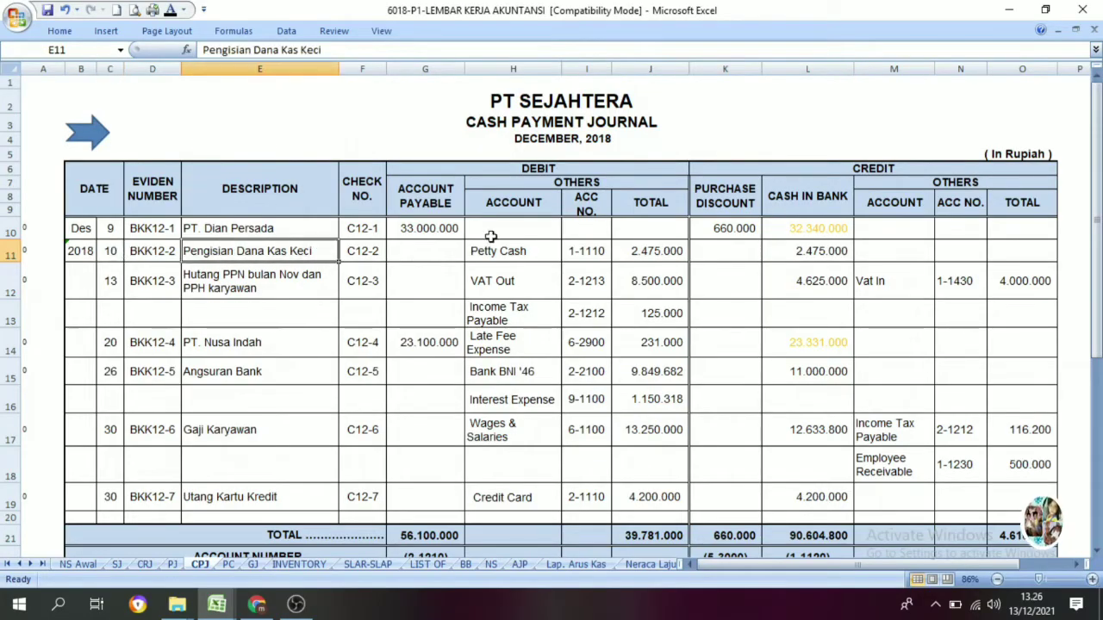
click(839, 252)
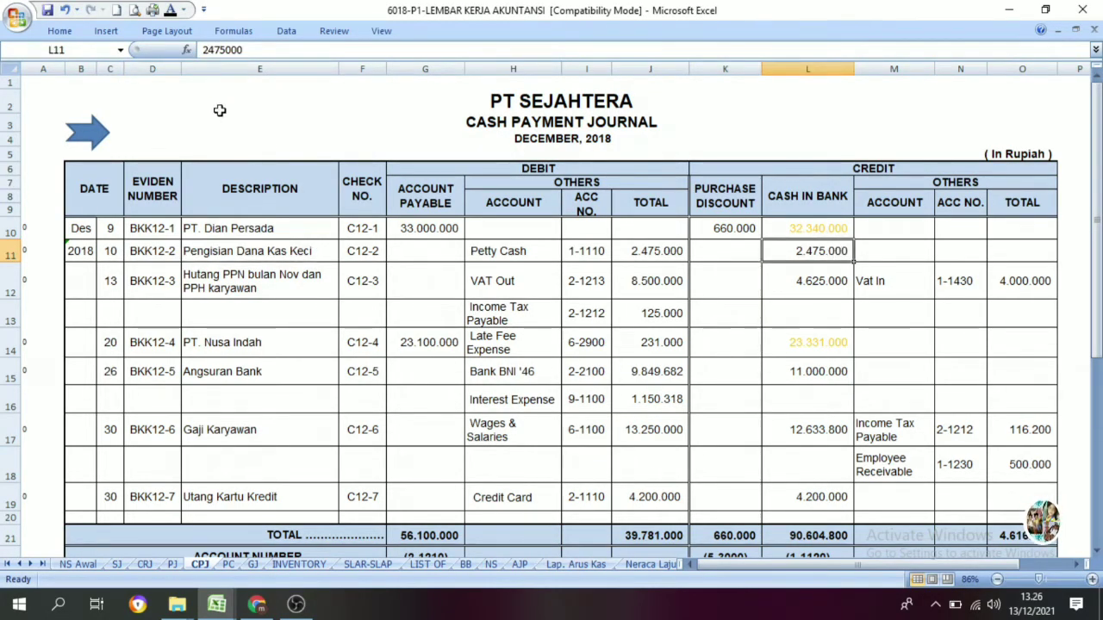
- Return to the cash flow report and set the "- Pengisian dana kas kecil" line in E16 to black text
click(102, 135)
click(286, 404)
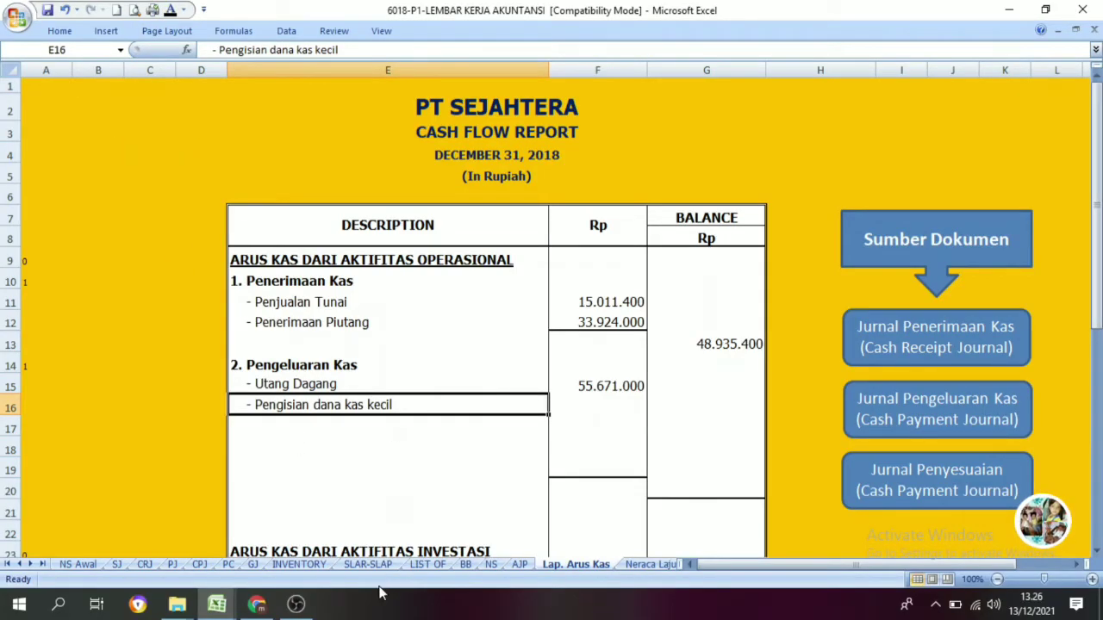
- Mark the petty cash replenishment's cash in bank amount in L11 of the cash payment journal with the standard orange font colour
click(920, 411)
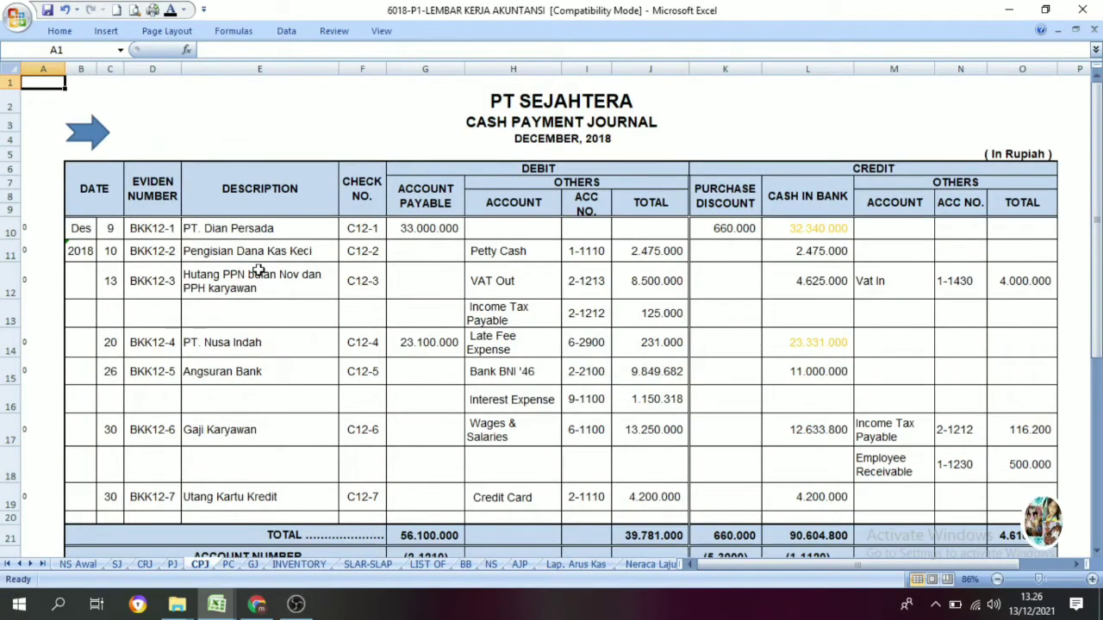
click(825, 252)
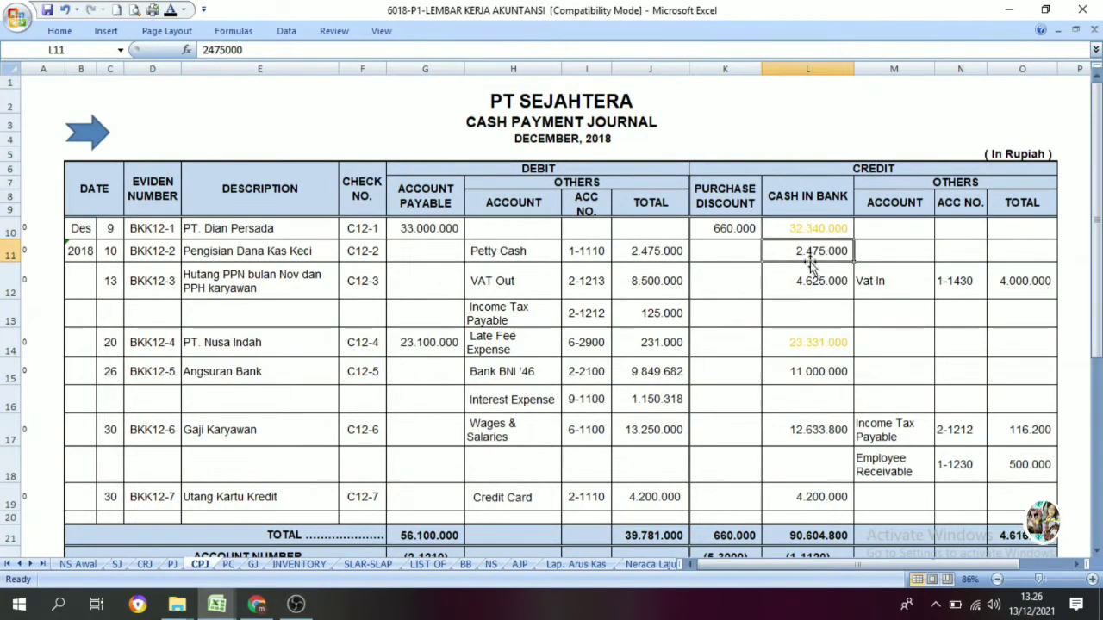
click(183, 11)
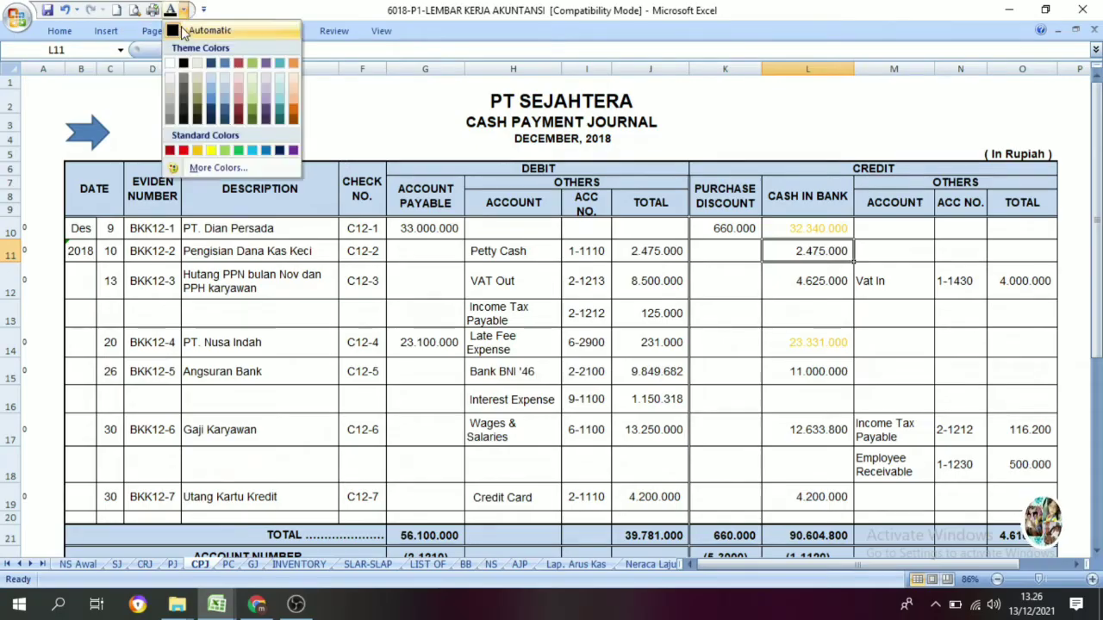
click(204, 149)
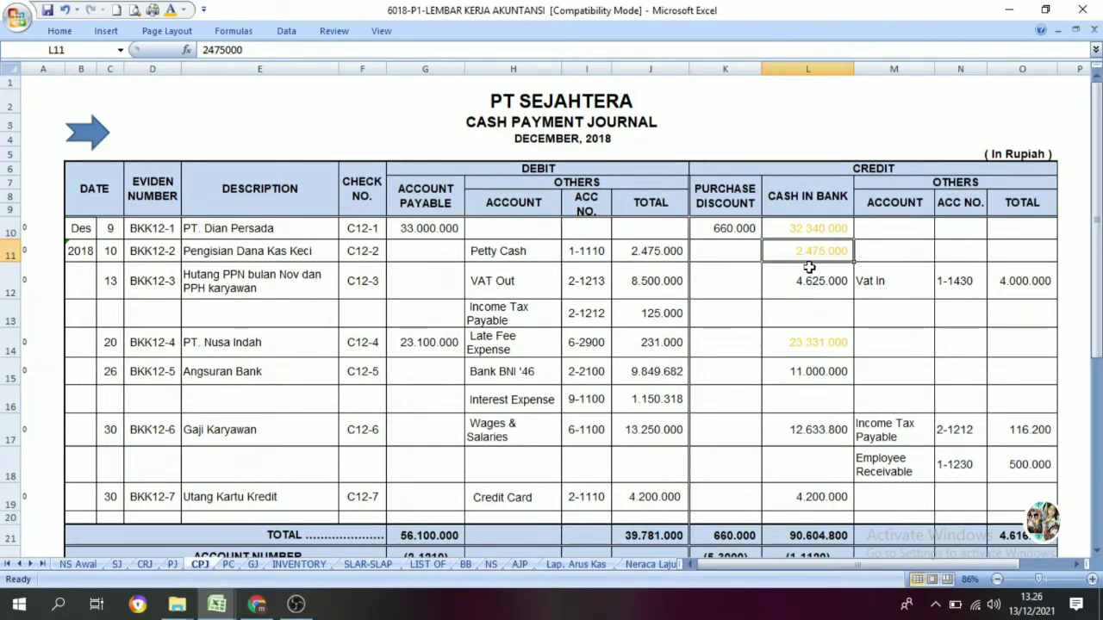
- Return to the cash flow report and set the petty cash replenishment amount in F16 to the automatic font colour
click(230, 252)
click(85, 141)
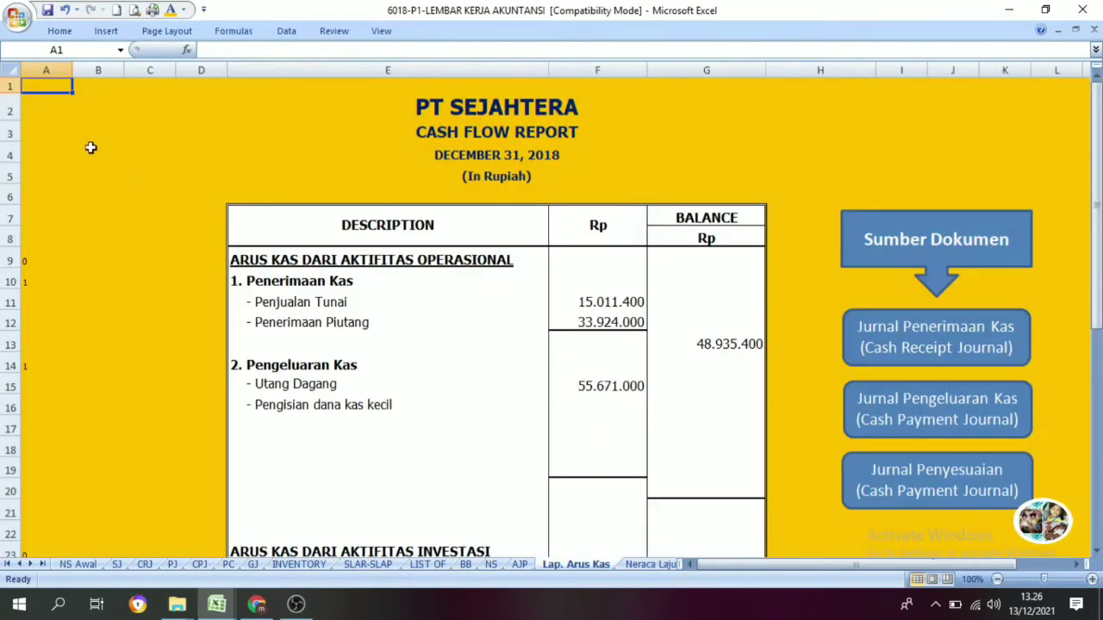
click(594, 409)
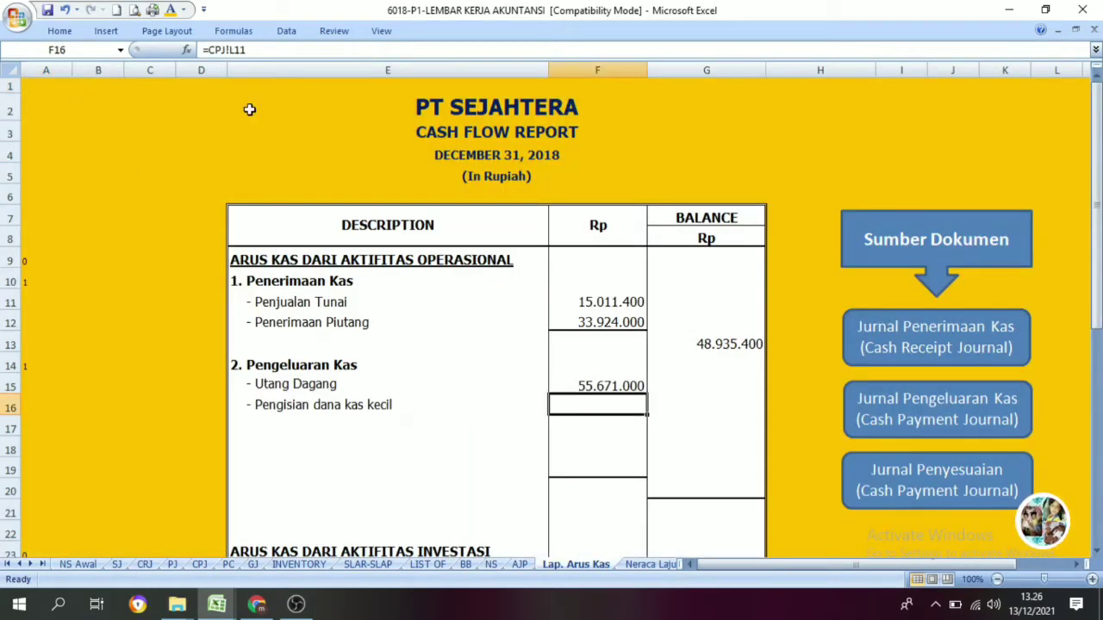
click(184, 10)
click(199, 32)
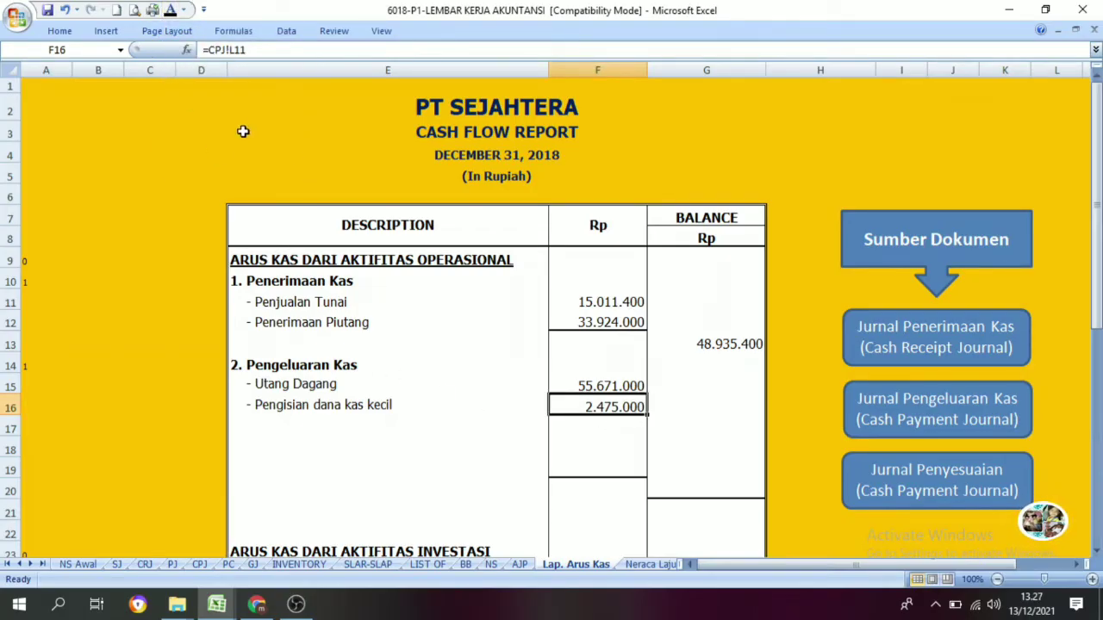
- Check the "Hutang PPN bulan Nov dan PPH karyawan" entry in the cash payment journal and set the report's E17 line to the automatic font colour
click(953, 407)
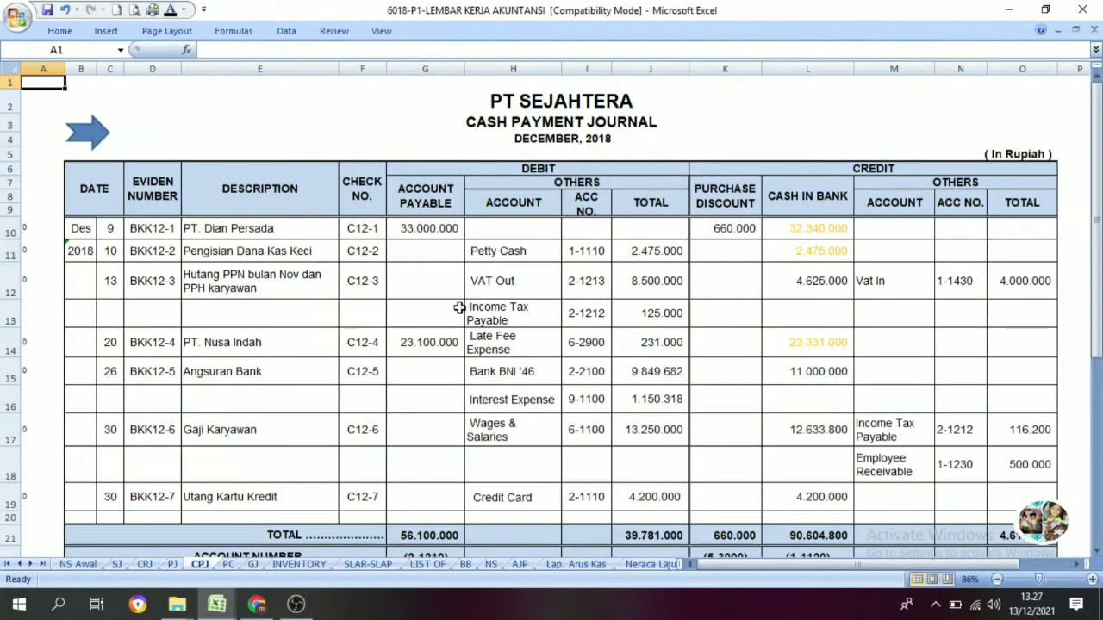
click(811, 282)
click(200, 280)
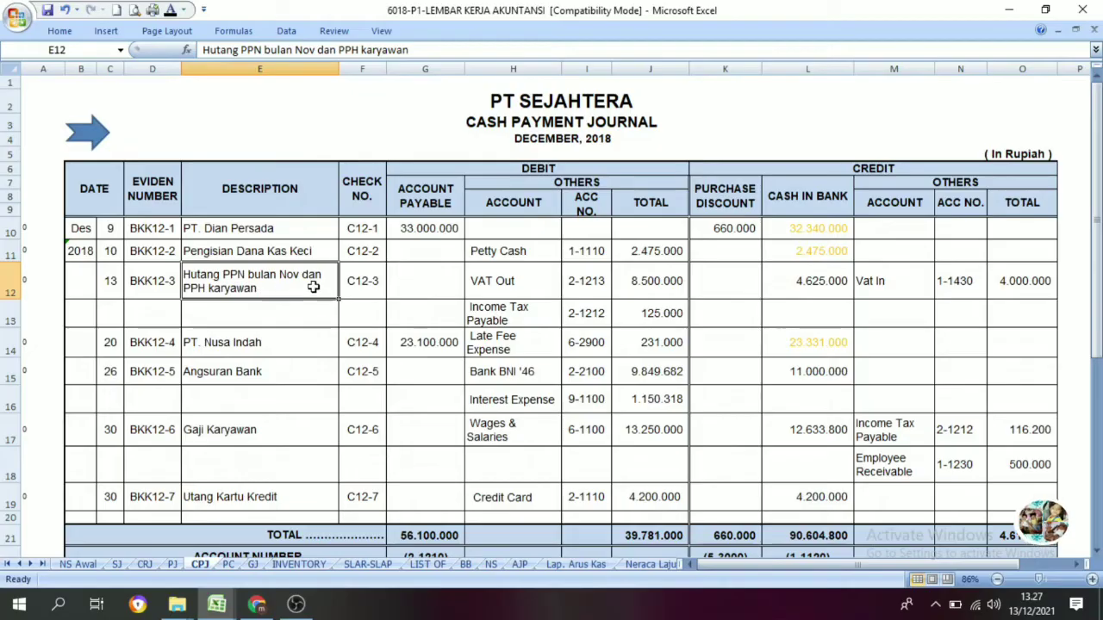
click(820, 290)
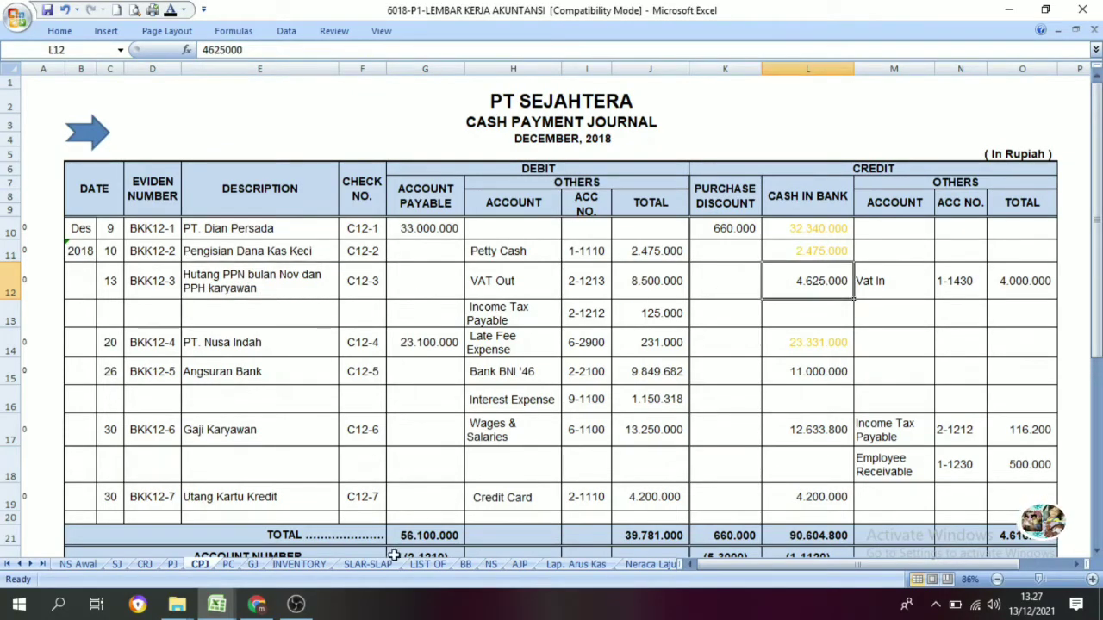
click(93, 136)
click(285, 422)
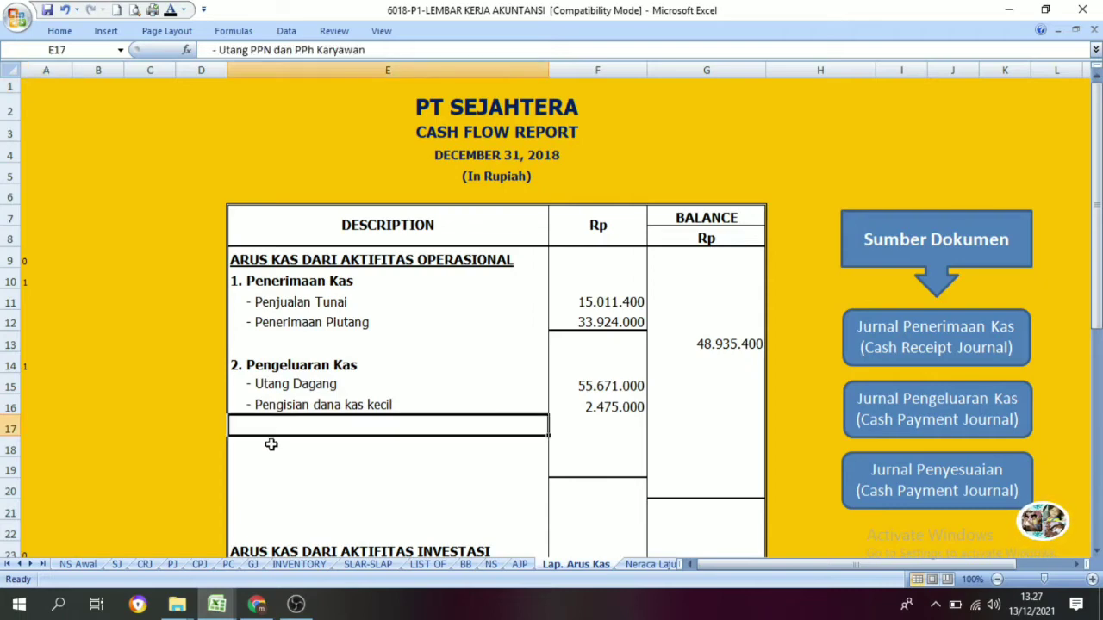
click(171, 10)
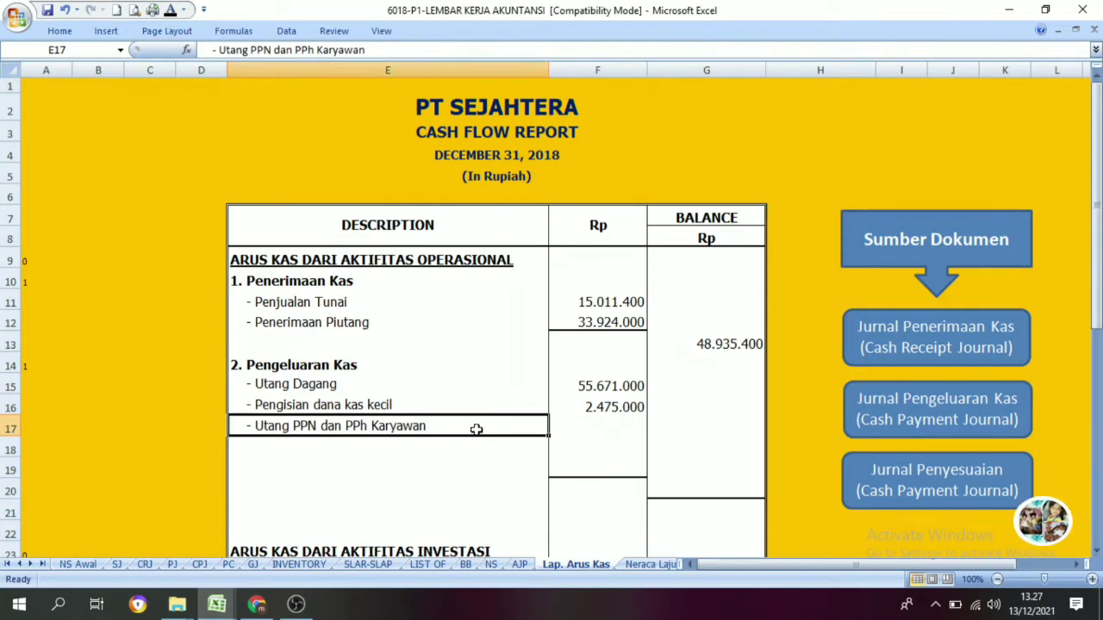
- From report amount F17, open the cash payment journal and mark the tax payment's cash in bank amount in L12 with standard orange
click(608, 421)
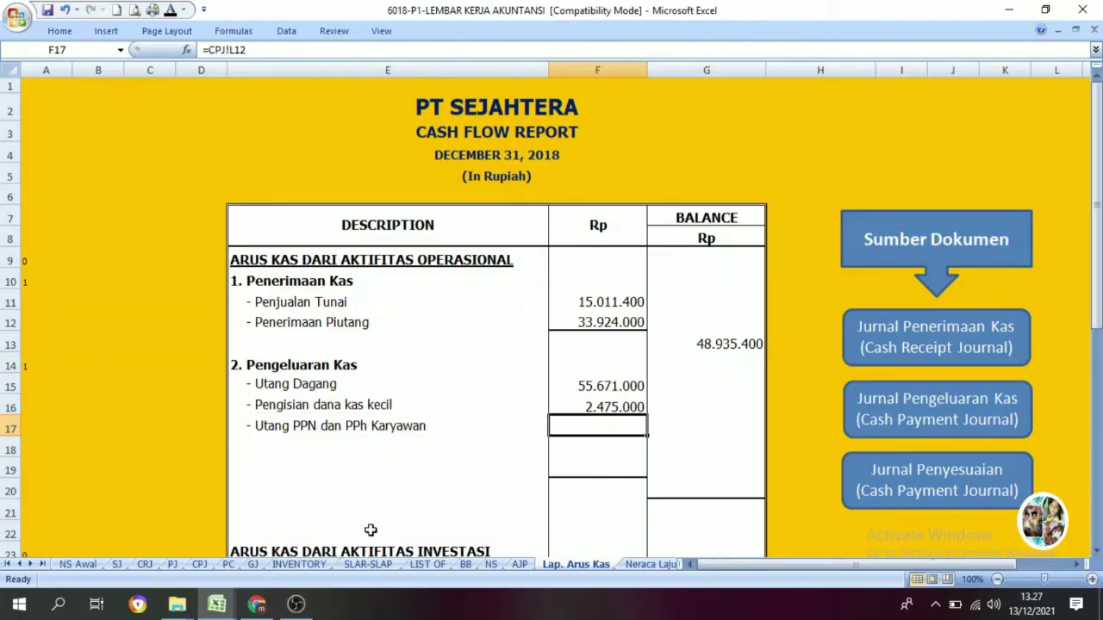
click(918, 401)
click(813, 274)
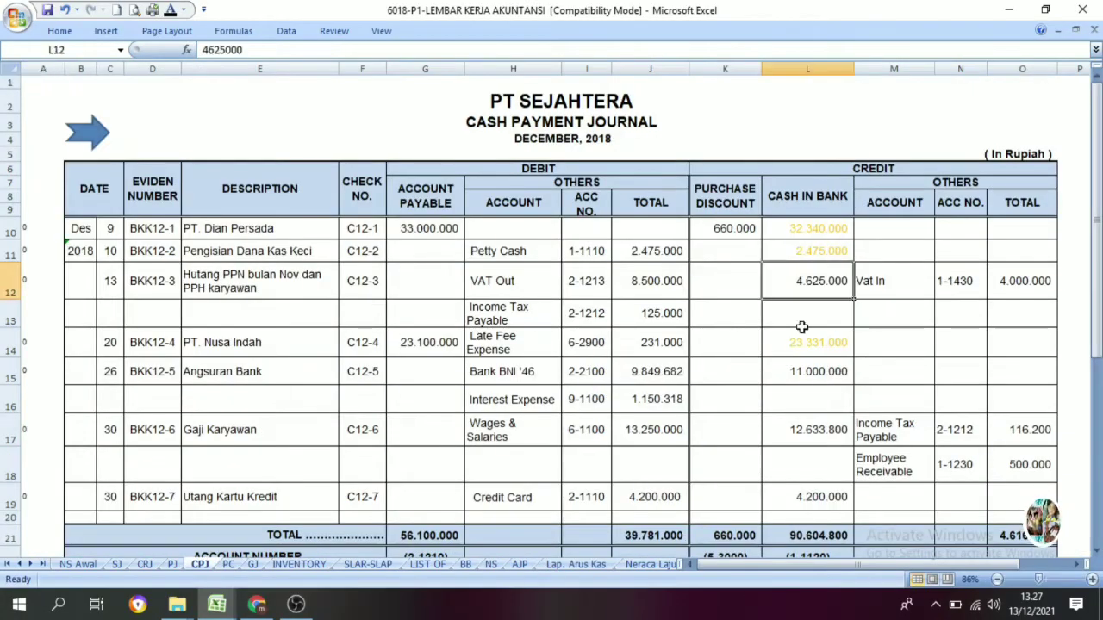
click(184, 9)
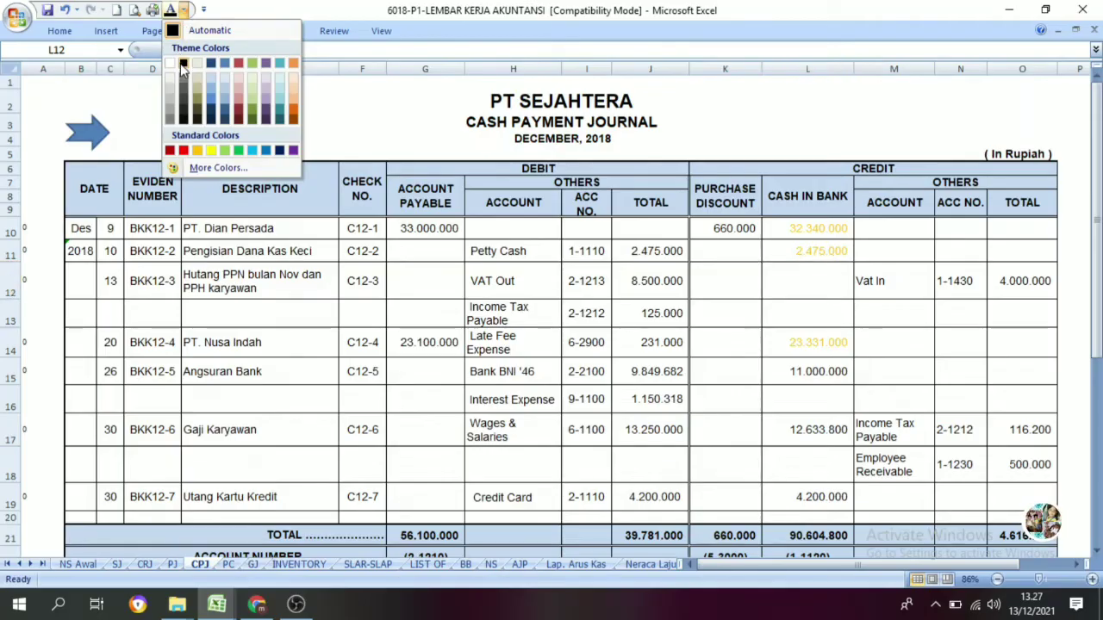
click(197, 150)
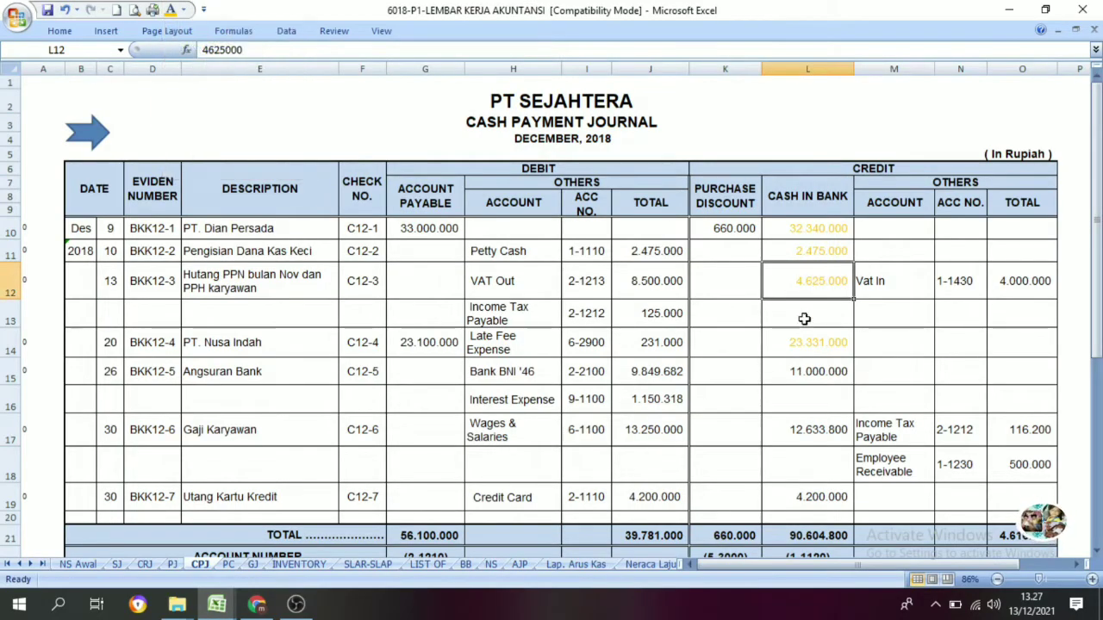
- Return to the cash flow report and set the Utang PPN dan PPh Karyawan amount in F17 to the automatic font colour
click(98, 144)
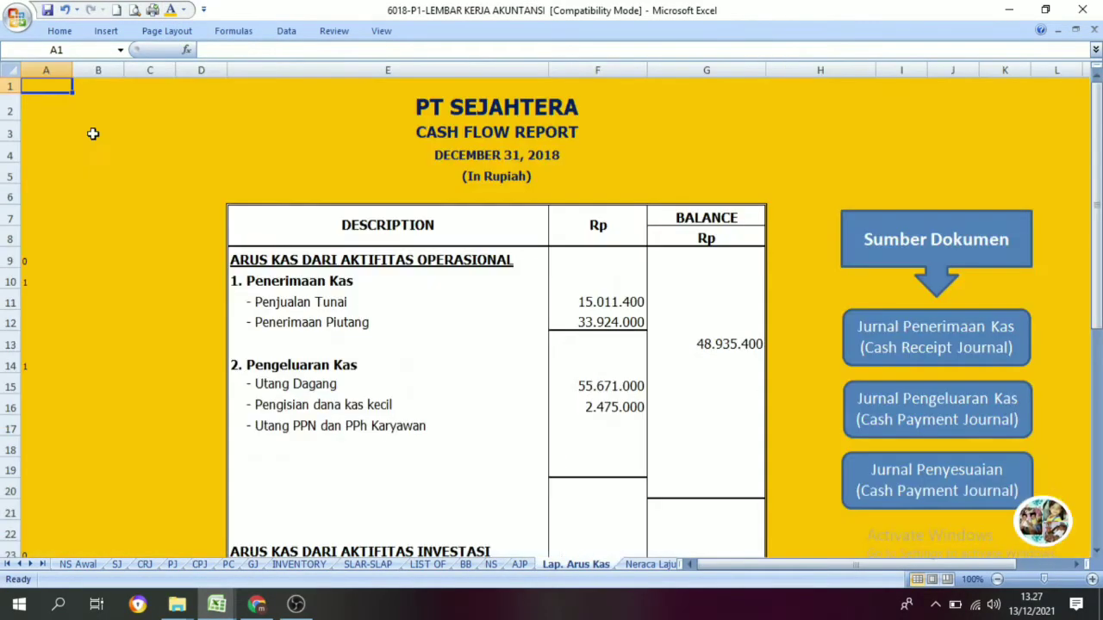
click(355, 430)
click(585, 436)
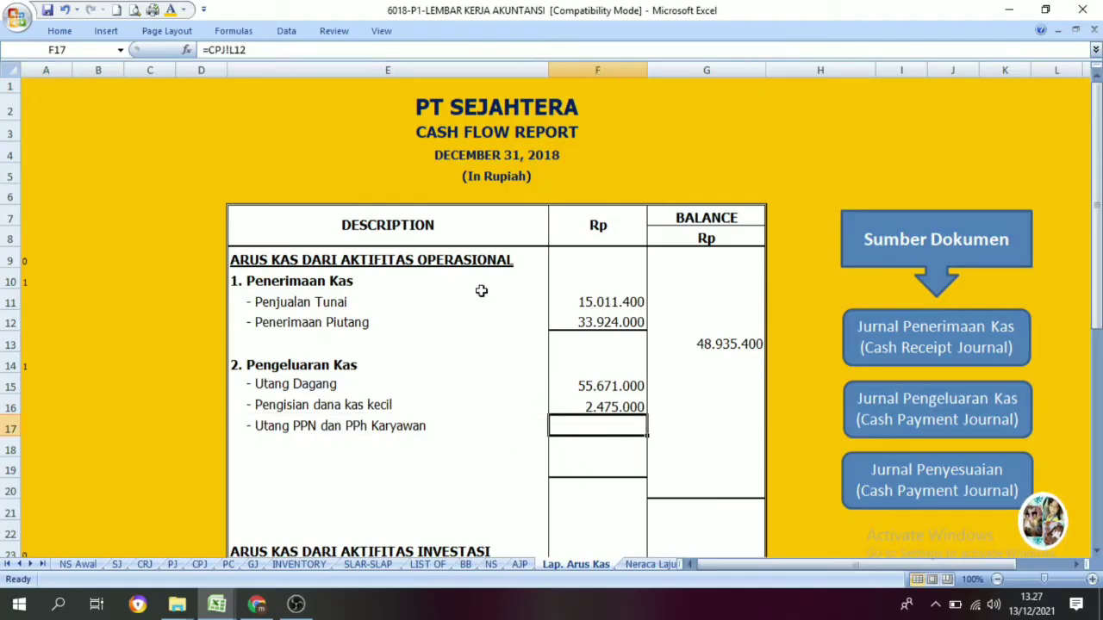
click(170, 10)
click(183, 9)
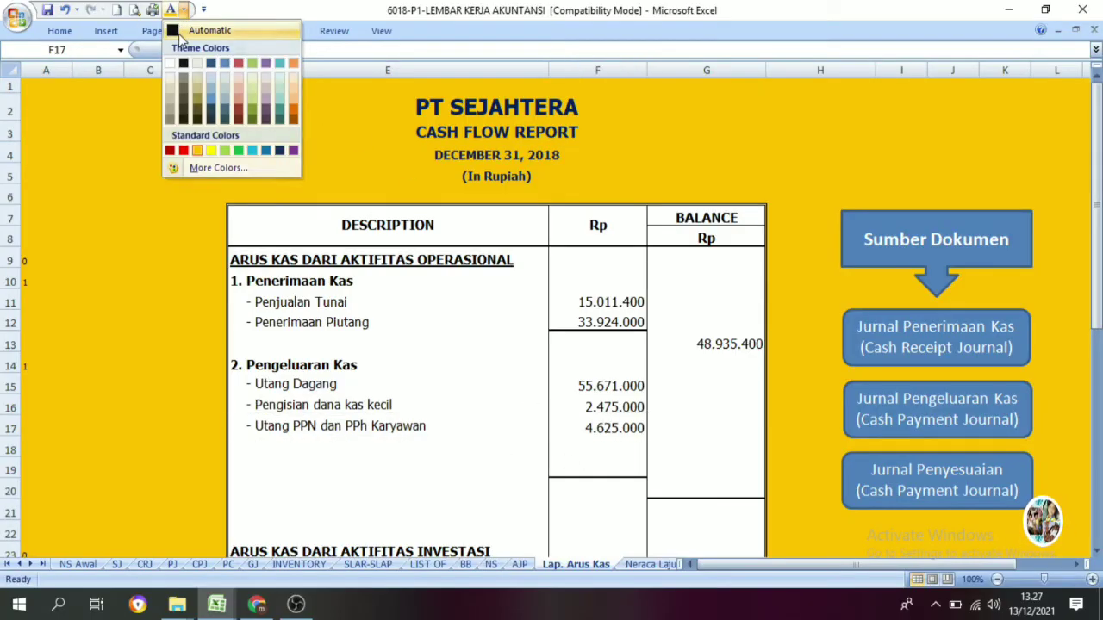
click(202, 27)
- Open the cash payment journal and examine the "Angsuran Bank" entry and its cash in bank amount in row 15
click(307, 428)
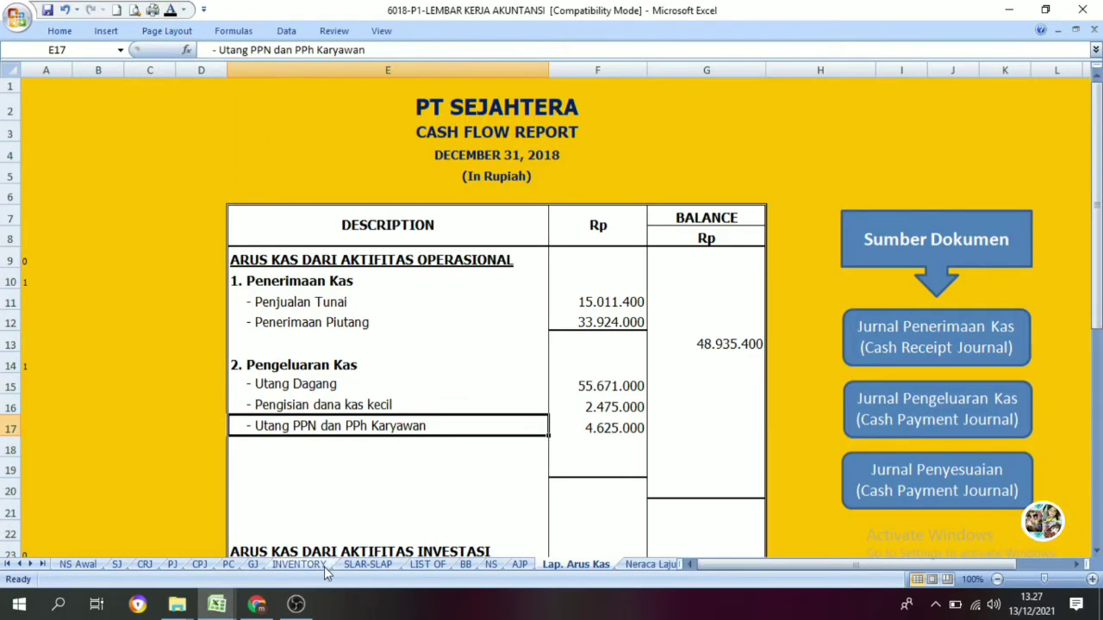
click(946, 419)
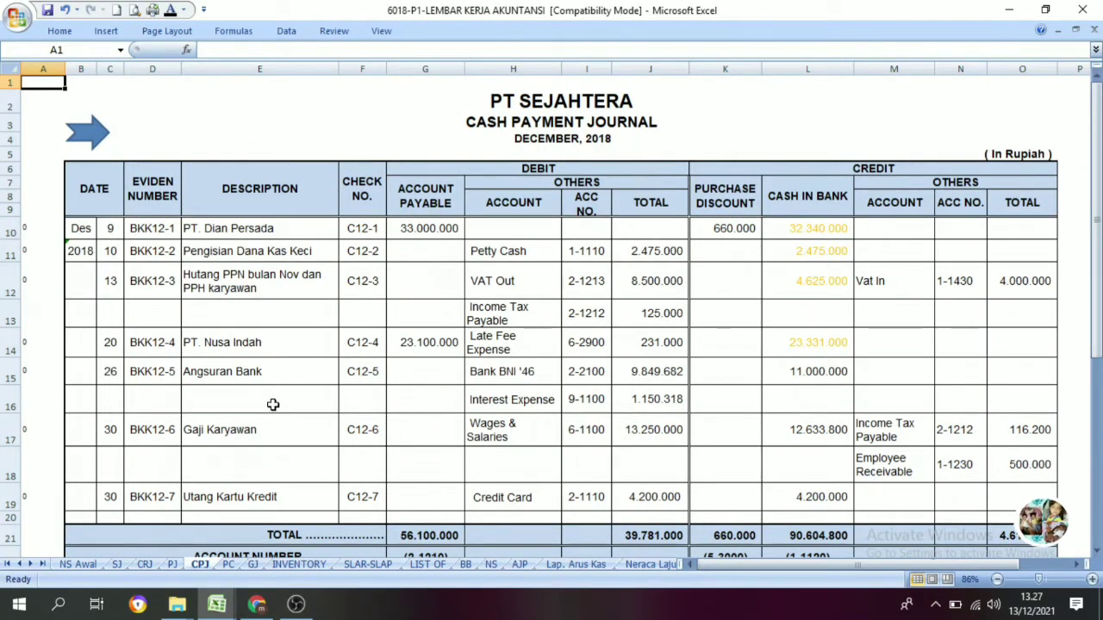
click(791, 379)
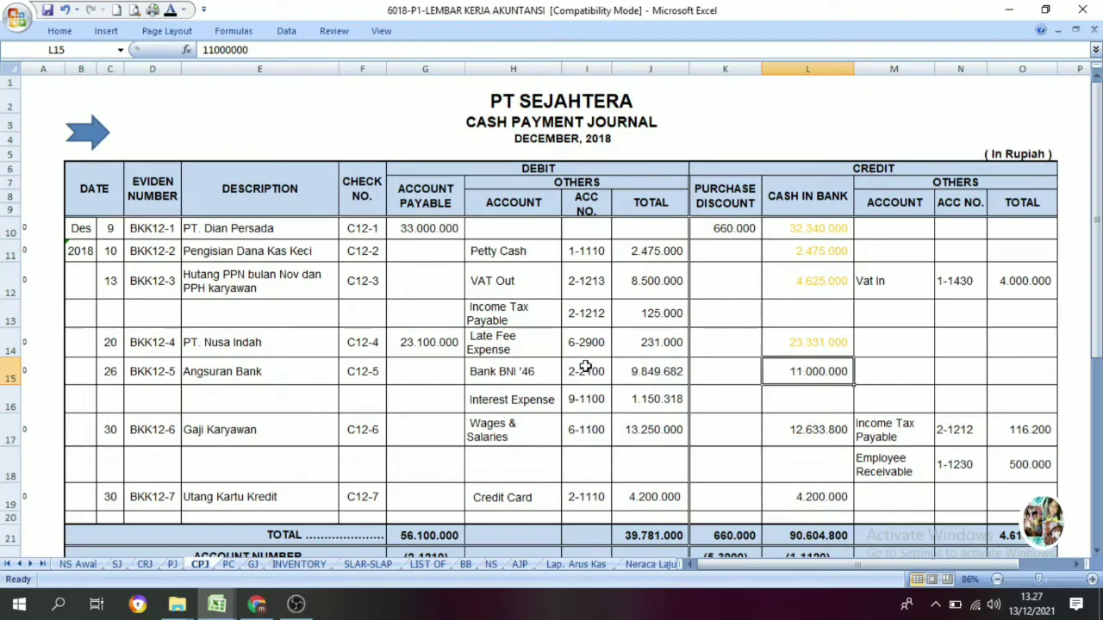
click(241, 376)
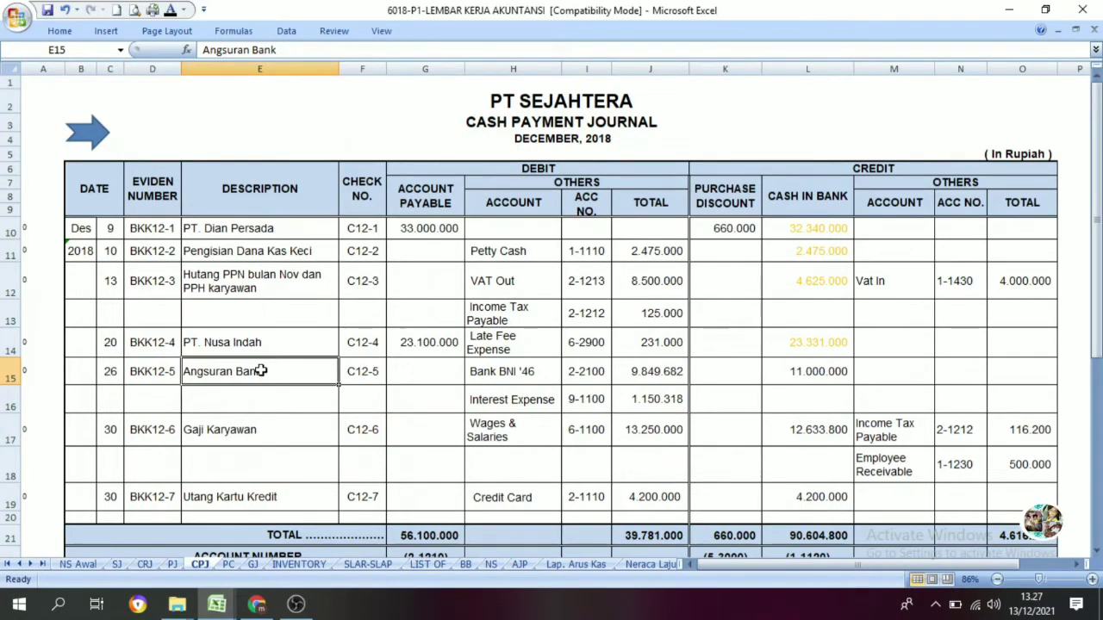
click(815, 375)
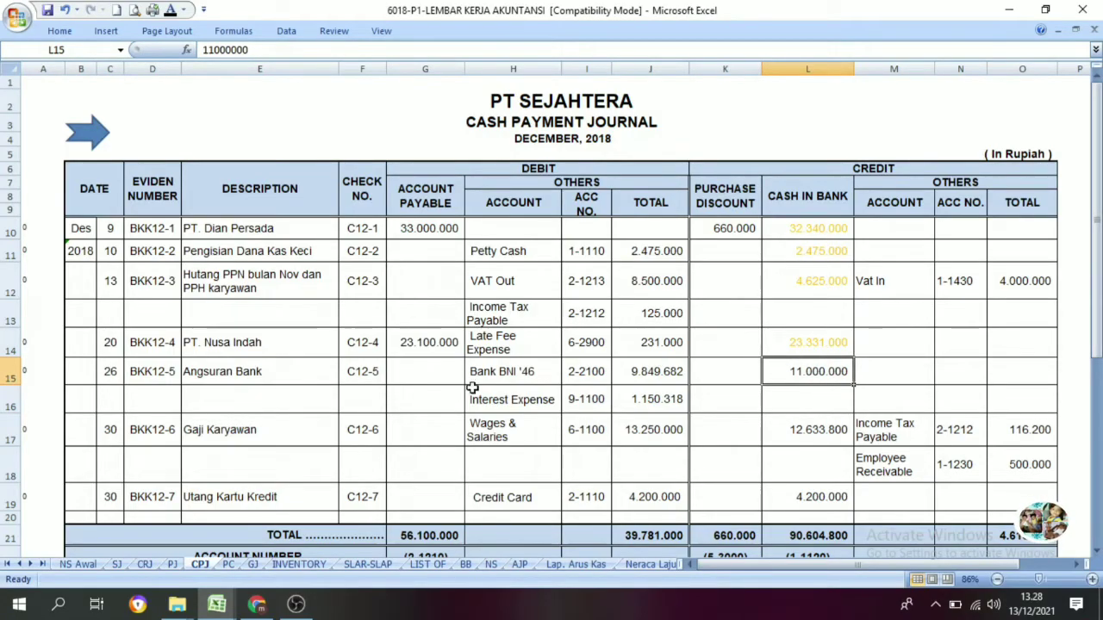
click(274, 381)
click(801, 402)
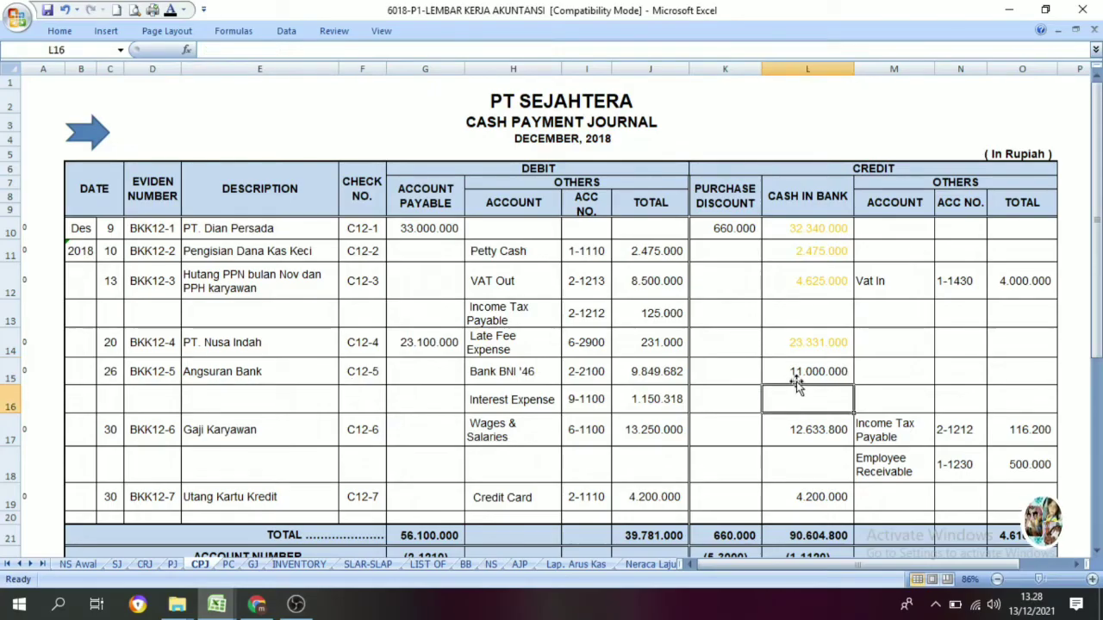
- Review the "Gaji Karyawan" entry in row 17 and mark its cash in bank amount in L17 with the standard orange font colour
click(813, 433)
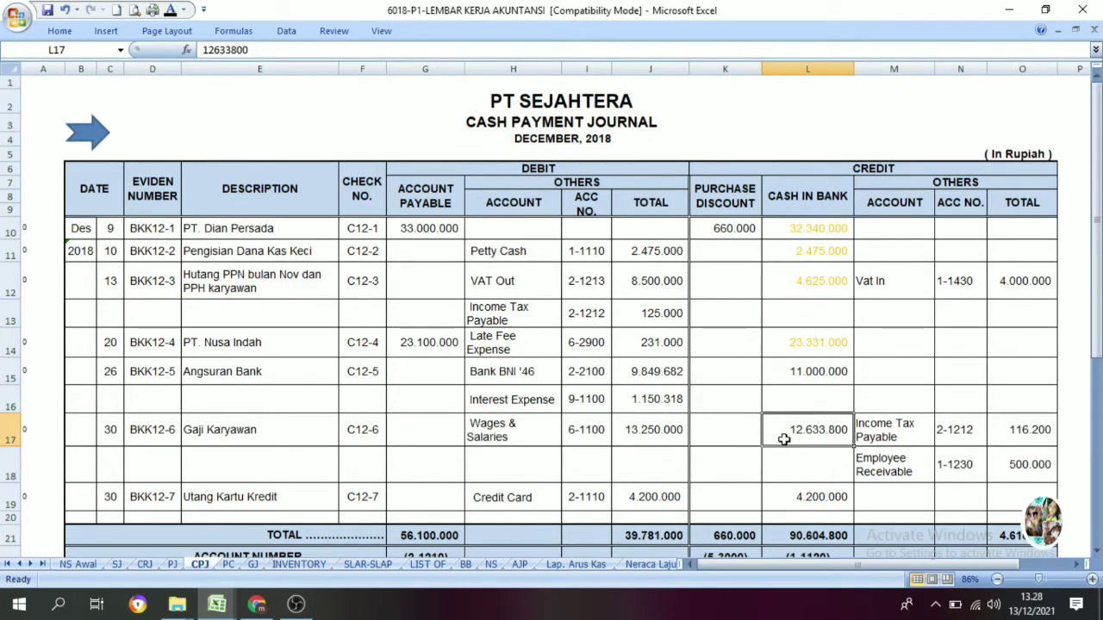
click(211, 431)
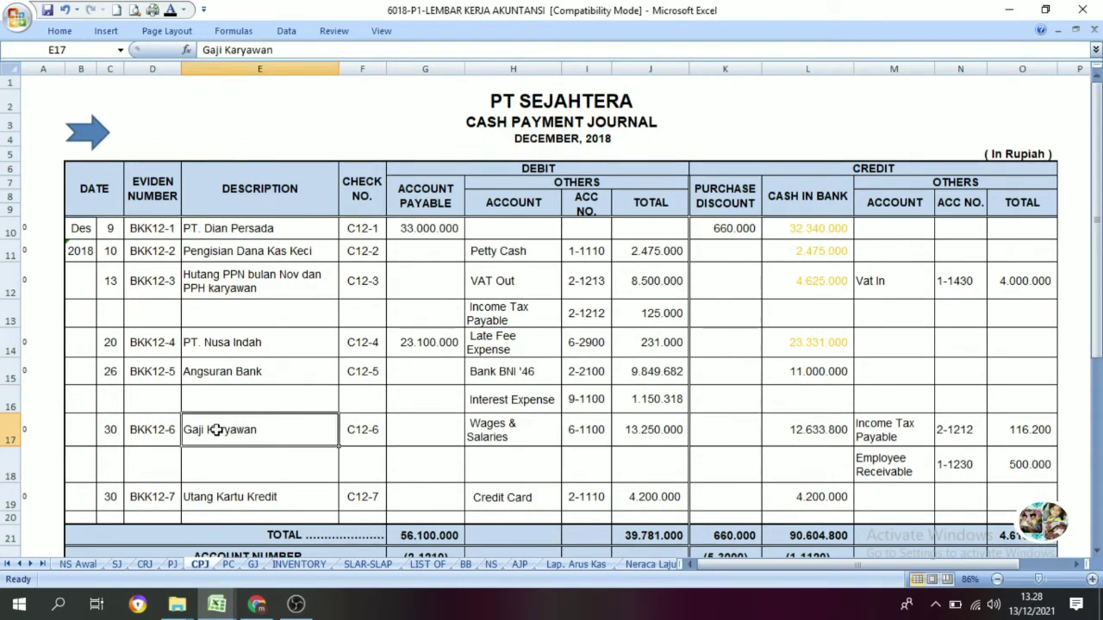
click(821, 437)
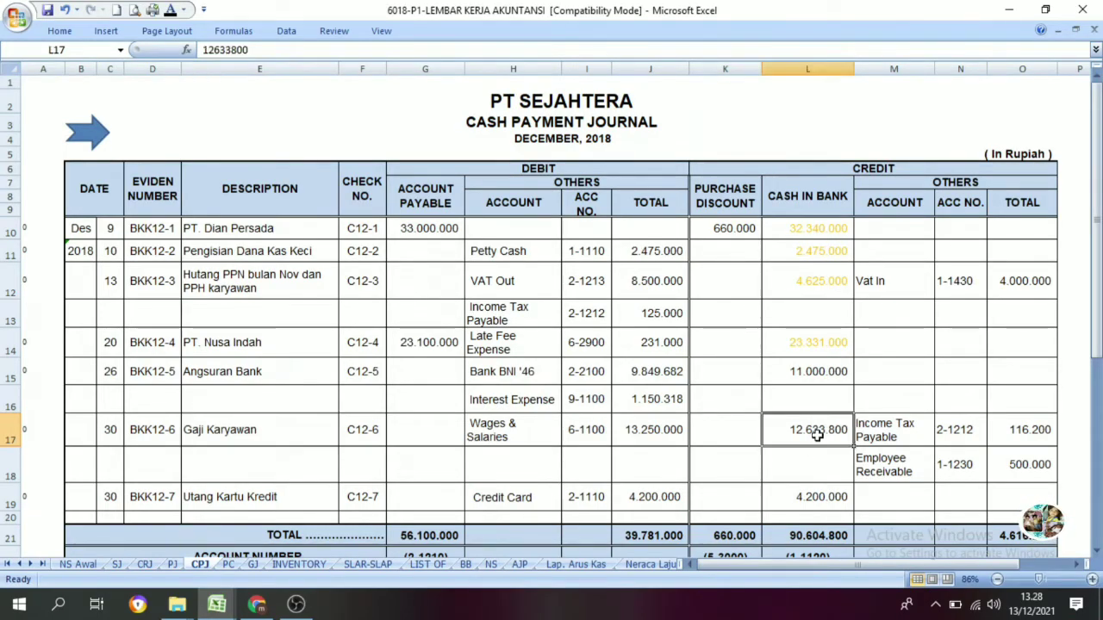
click(226, 432)
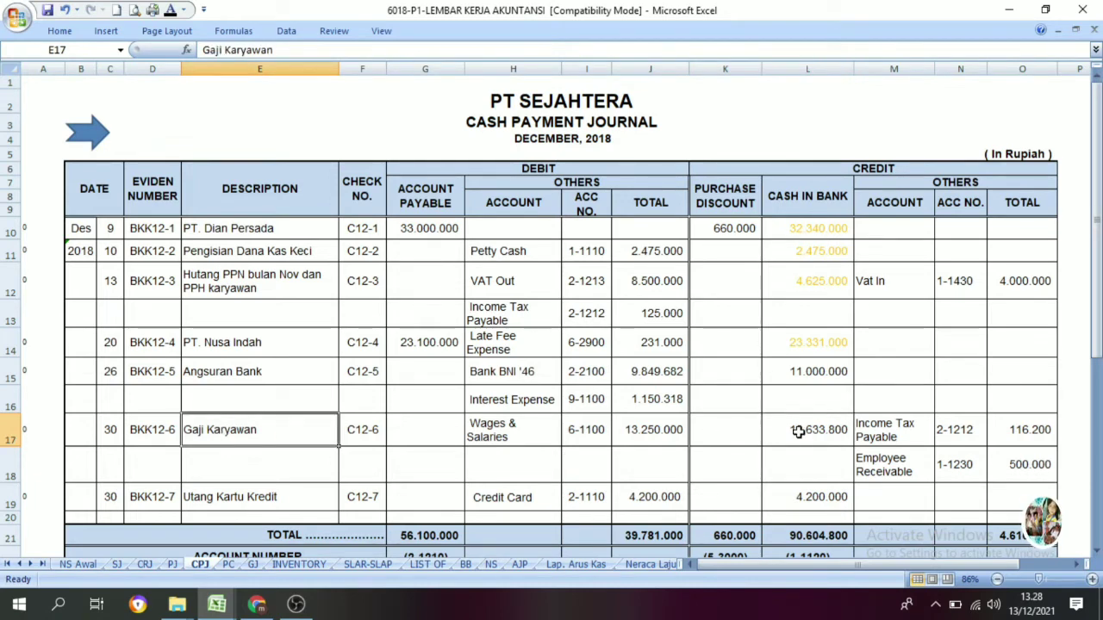
click(799, 432)
click(255, 432)
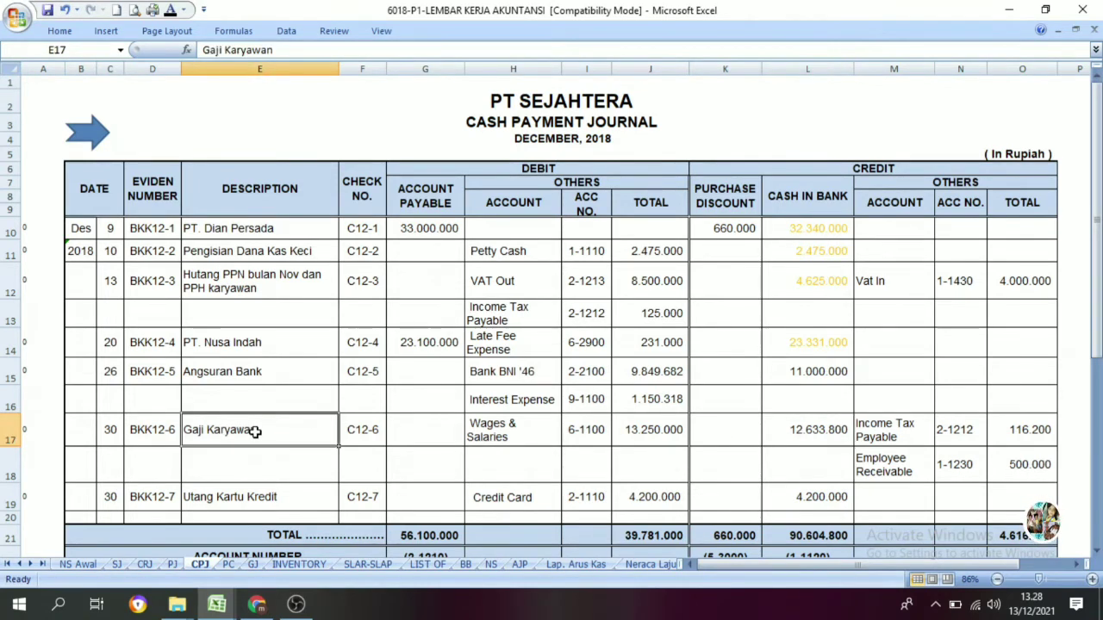
click(797, 440)
click(252, 436)
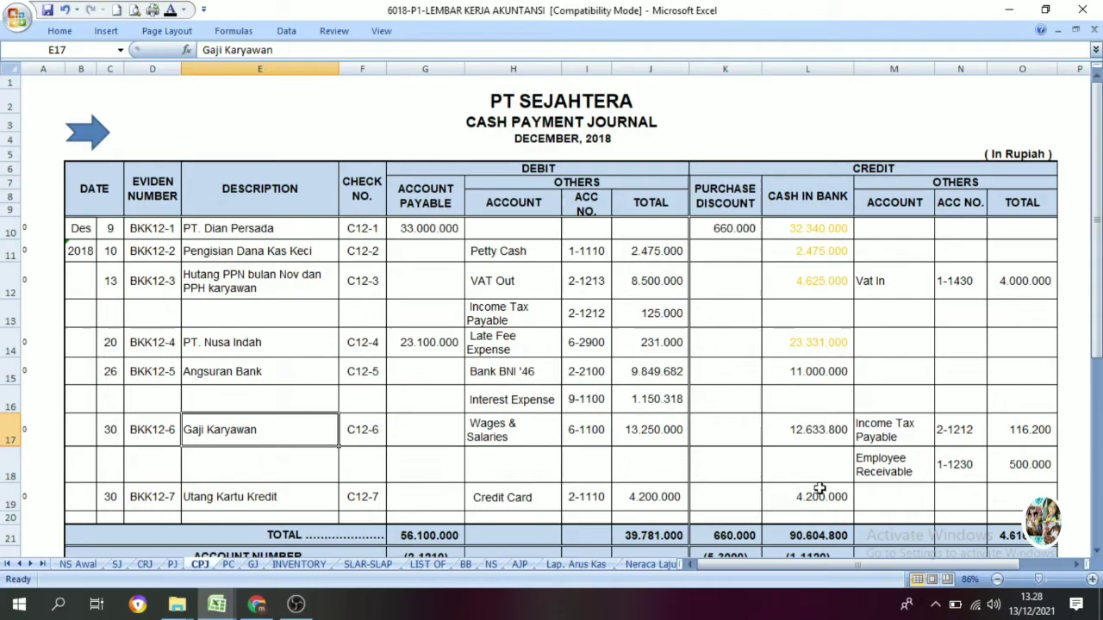
click(807, 433)
click(182, 10)
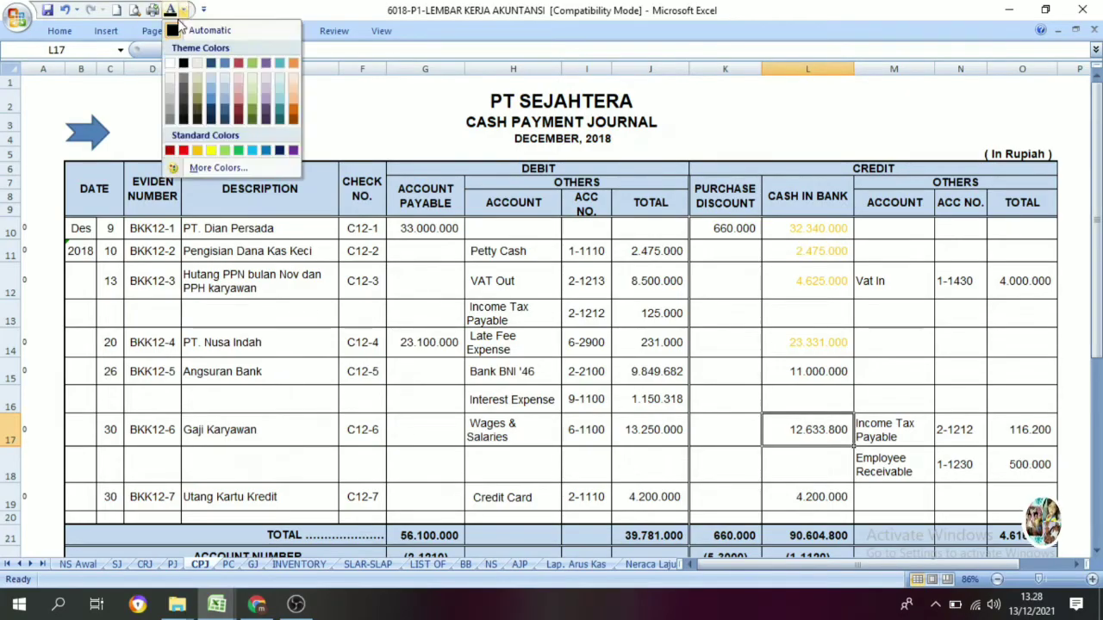
click(197, 152)
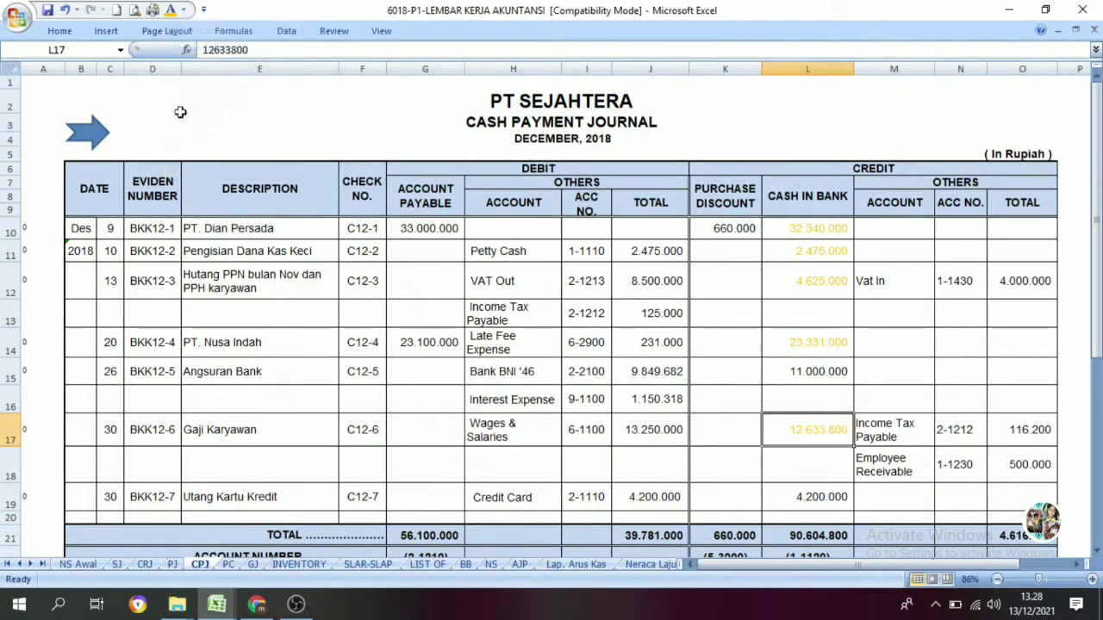
- Return to the cash flow report and set the "- Gaji Karyawan" line in E18 to the automatic font colour
click(80, 133)
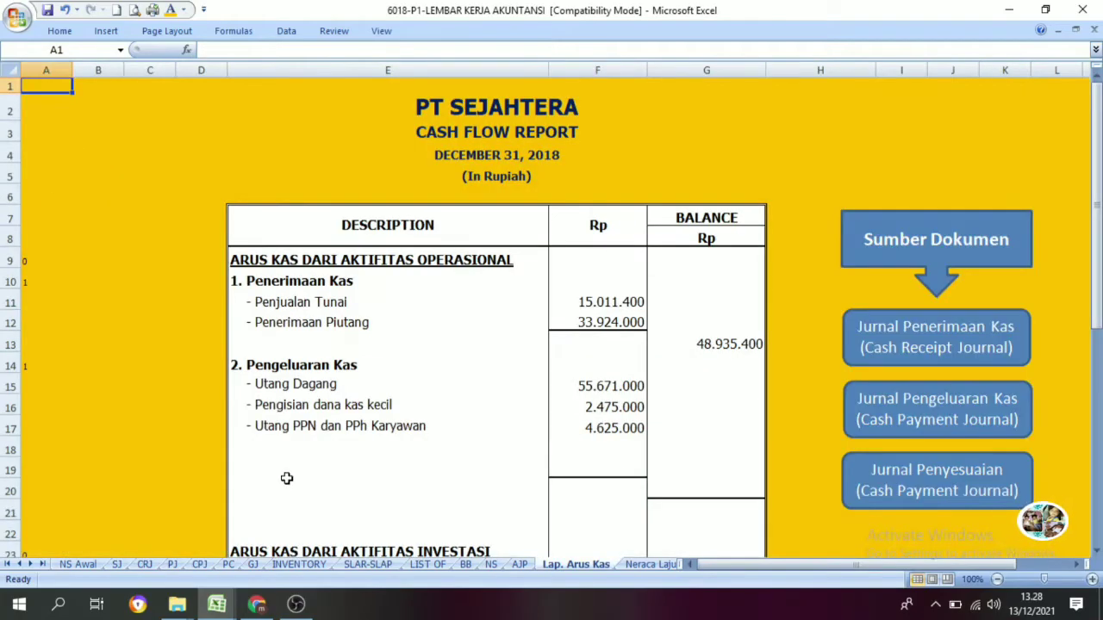
click(277, 439)
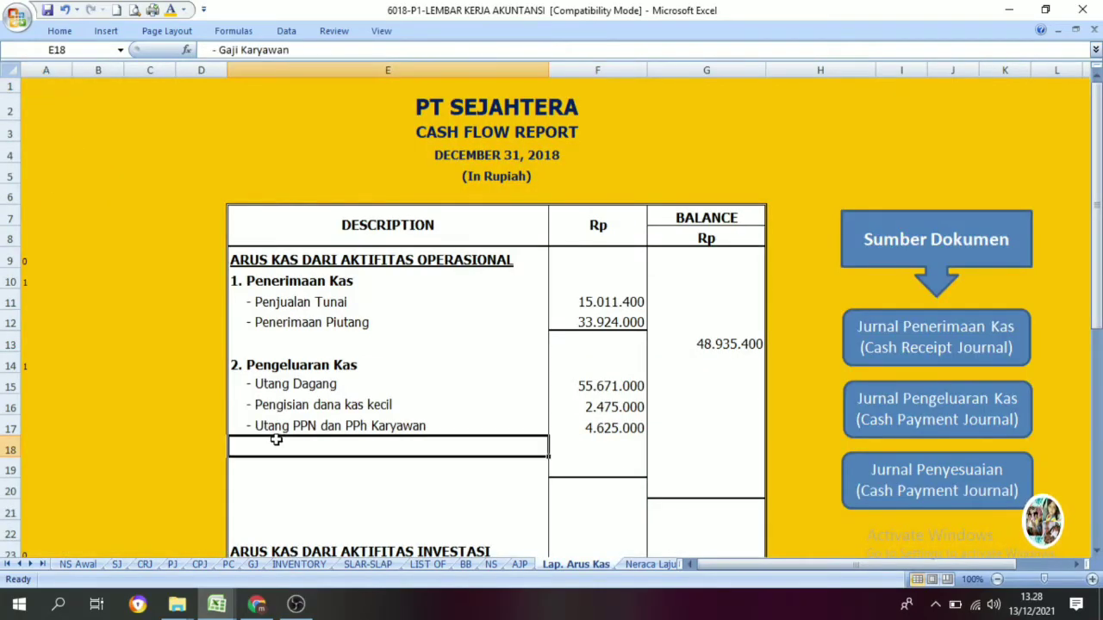
click(182, 10)
click(185, 27)
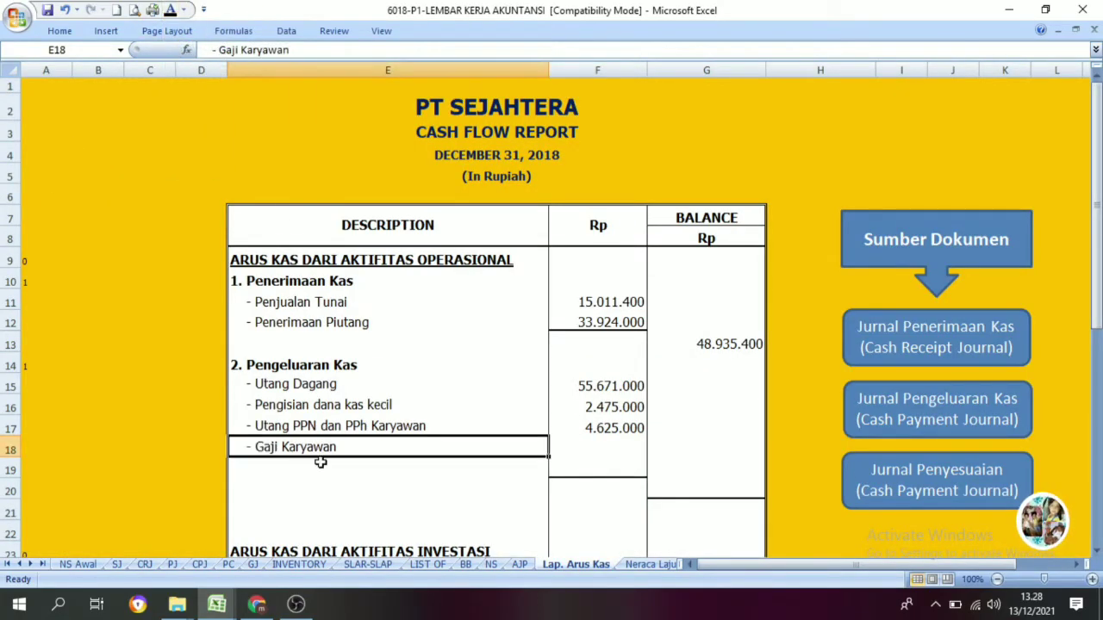
- Check the Gaji Karyawan payment in the cash payment journal and set its report amount in F18 to the automatic font colour
click(870, 431)
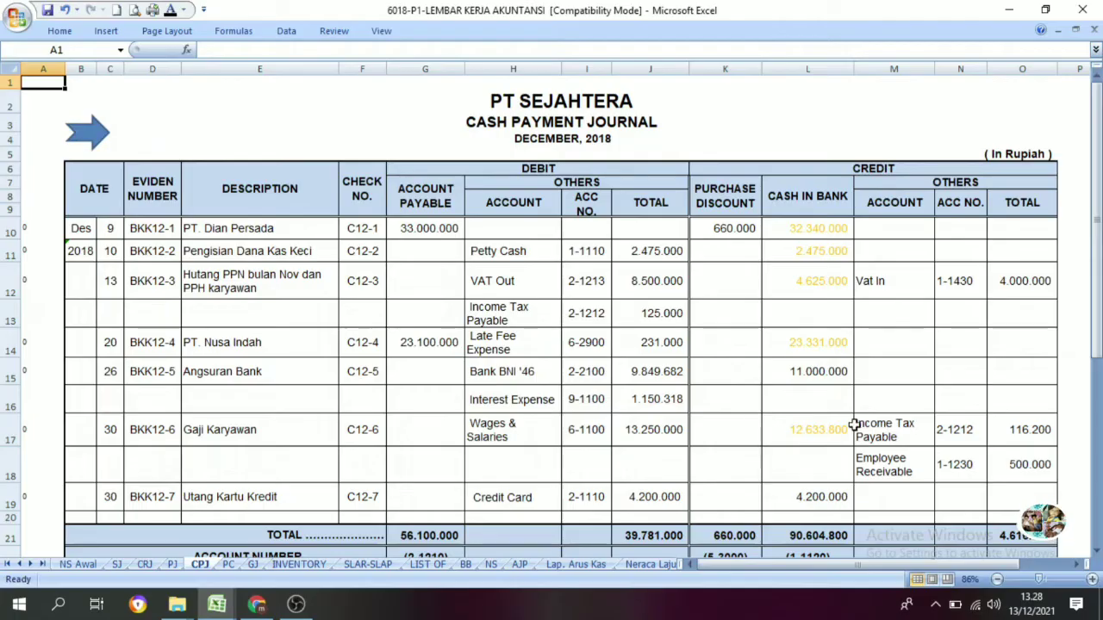
click(99, 138)
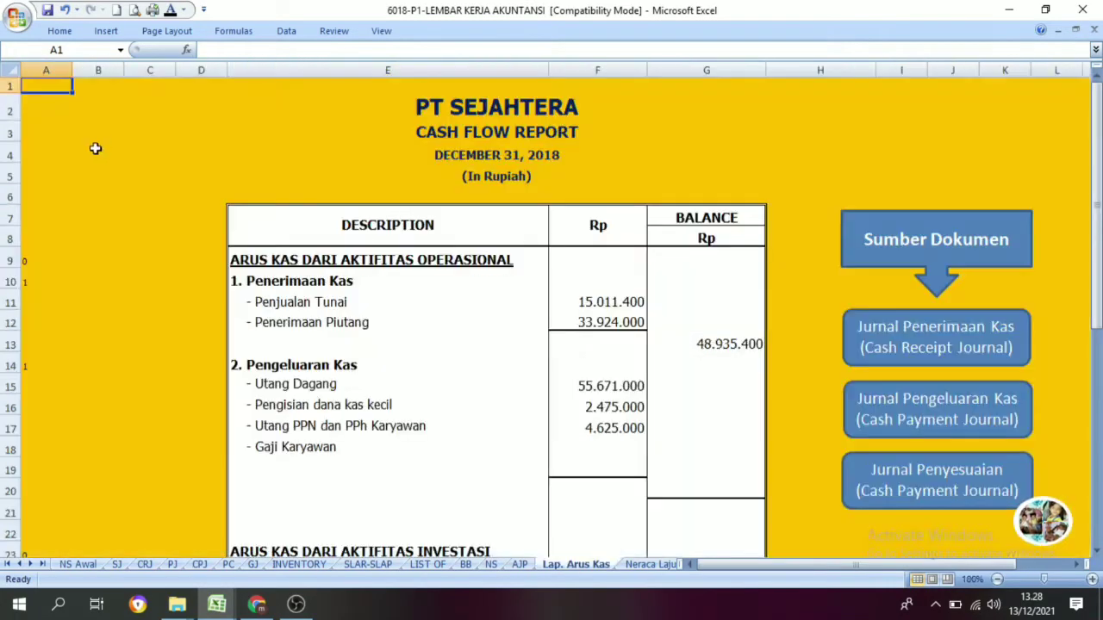
click(574, 448)
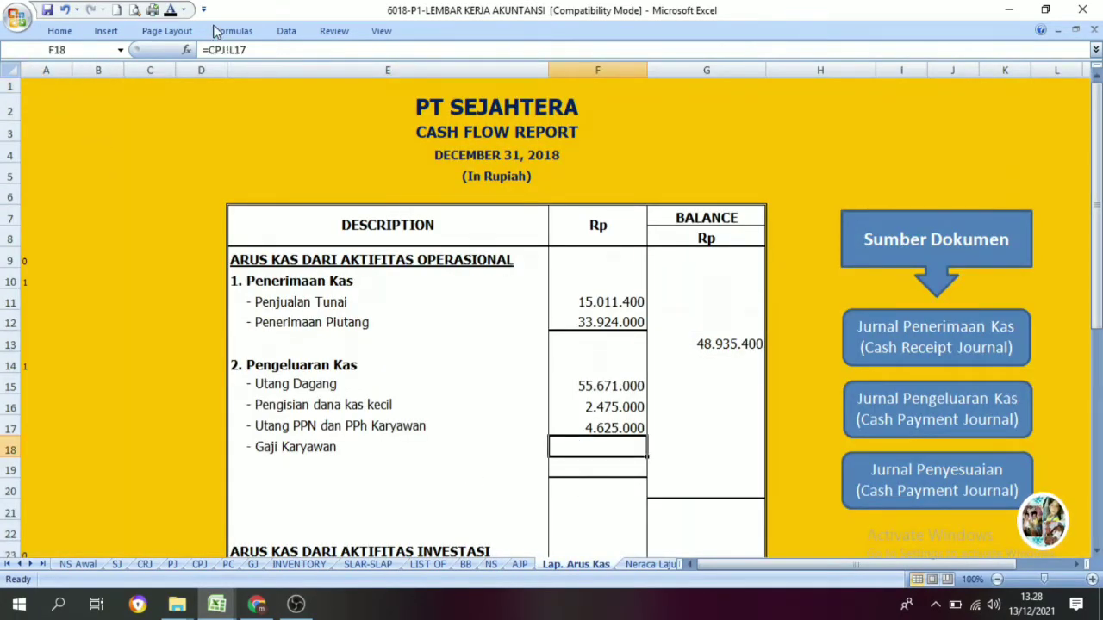
- In the cash payment journal, review the "Utang Kartu Kredit" entry in row 19 and mark its cash in bank amount in L19 with the standard orange font colour
click(892, 429)
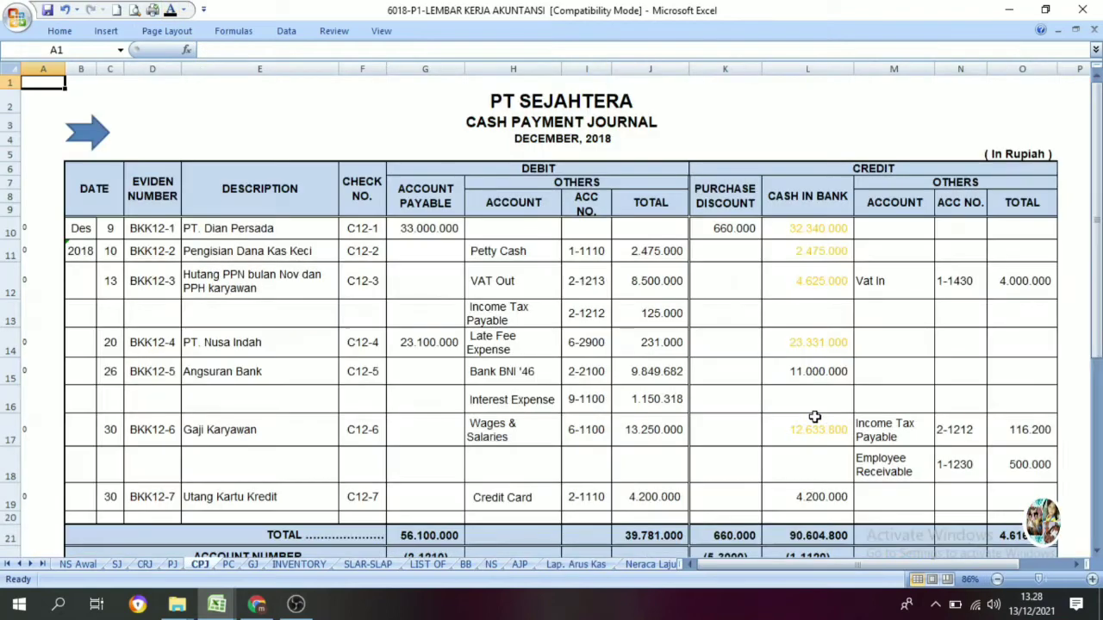
scroll(321, 530, down, 1)
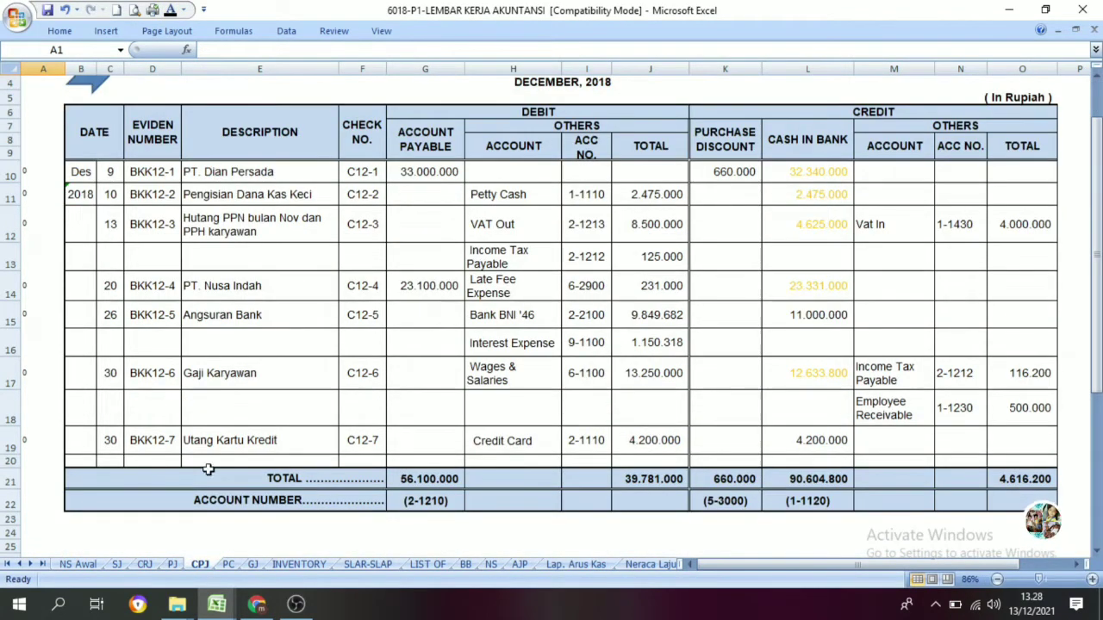
click(277, 449)
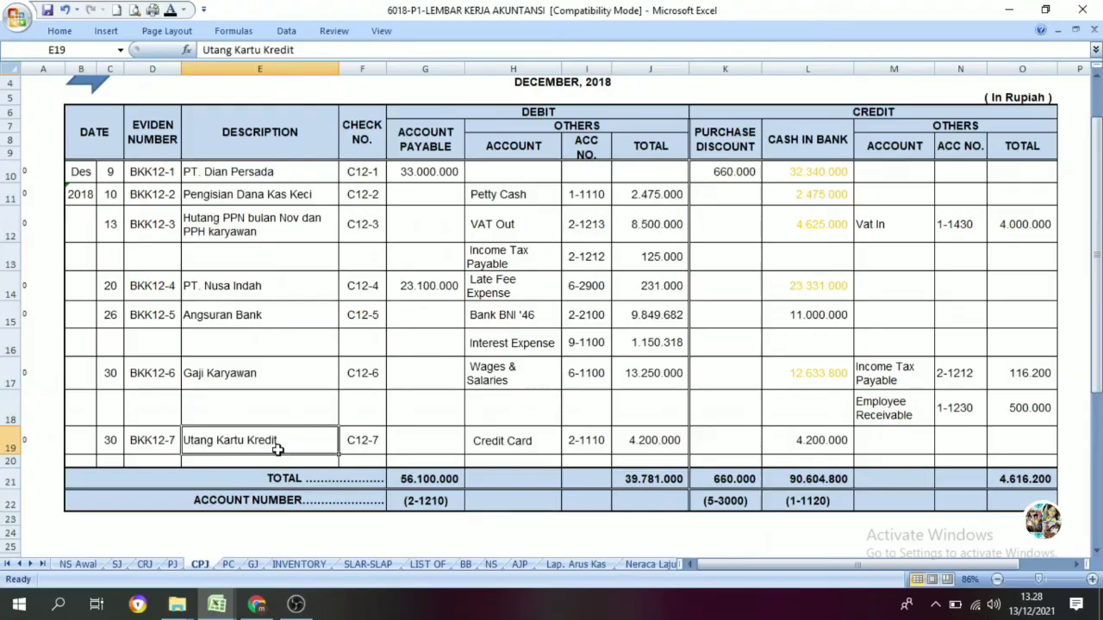
click(825, 445)
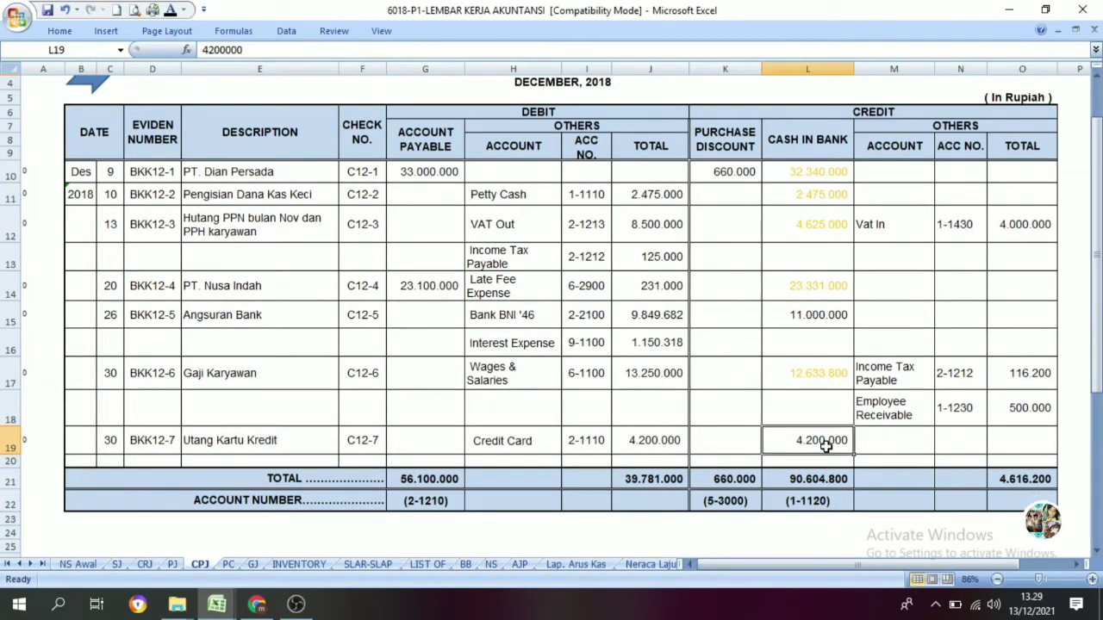
click(200, 438)
click(827, 444)
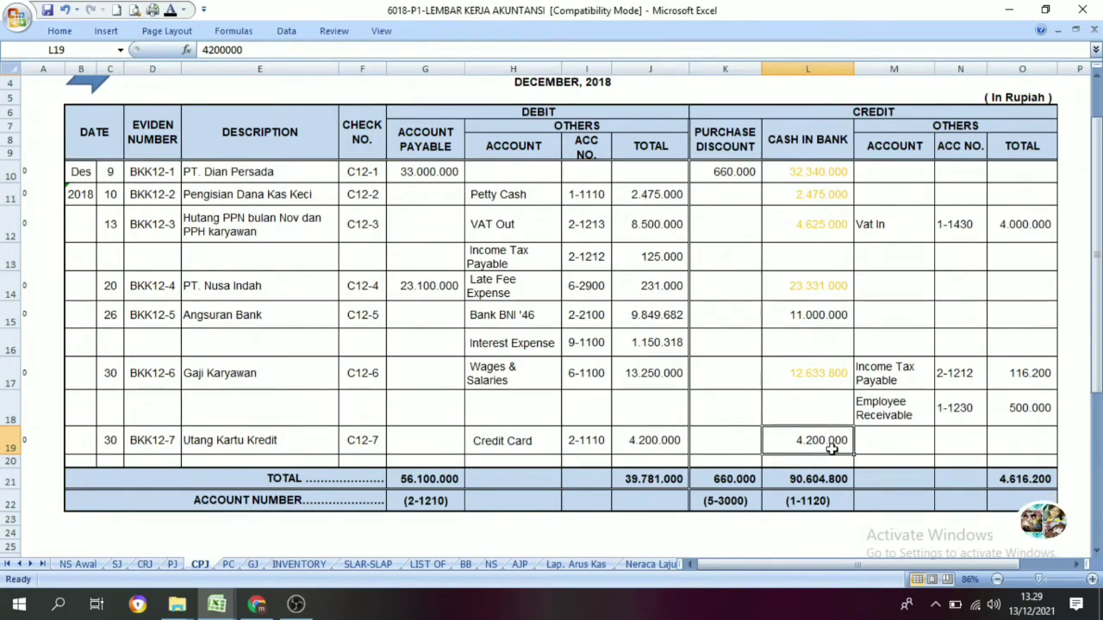
click(182, 9)
click(197, 151)
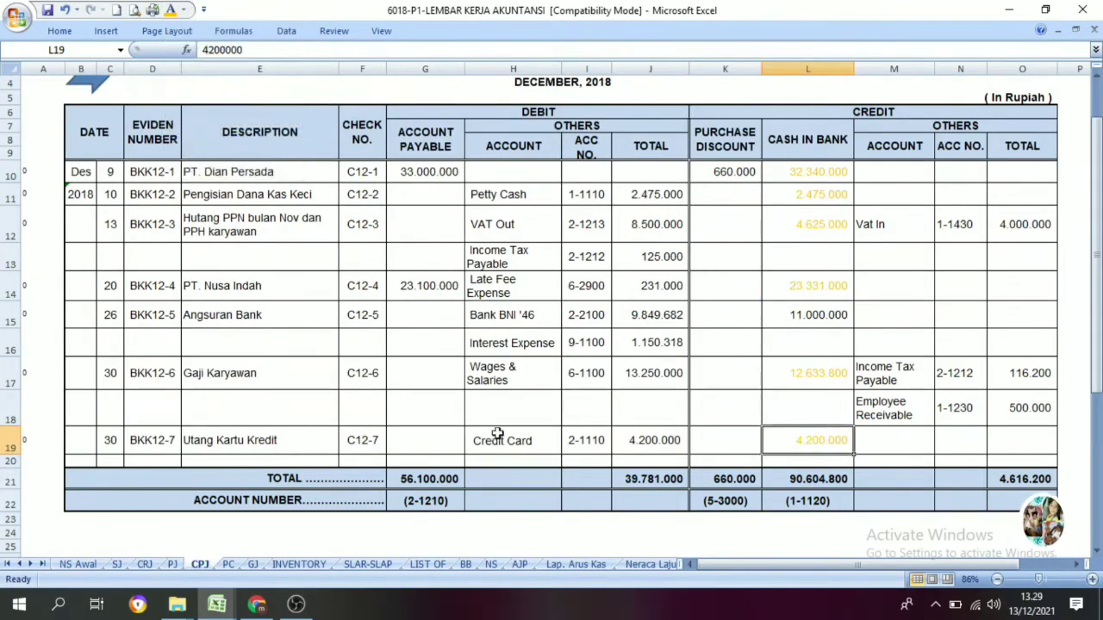
- Return to the cash flow report and set the "- Utang Kartu Kredit" line in E19 to the automatic font colour
click(97, 89)
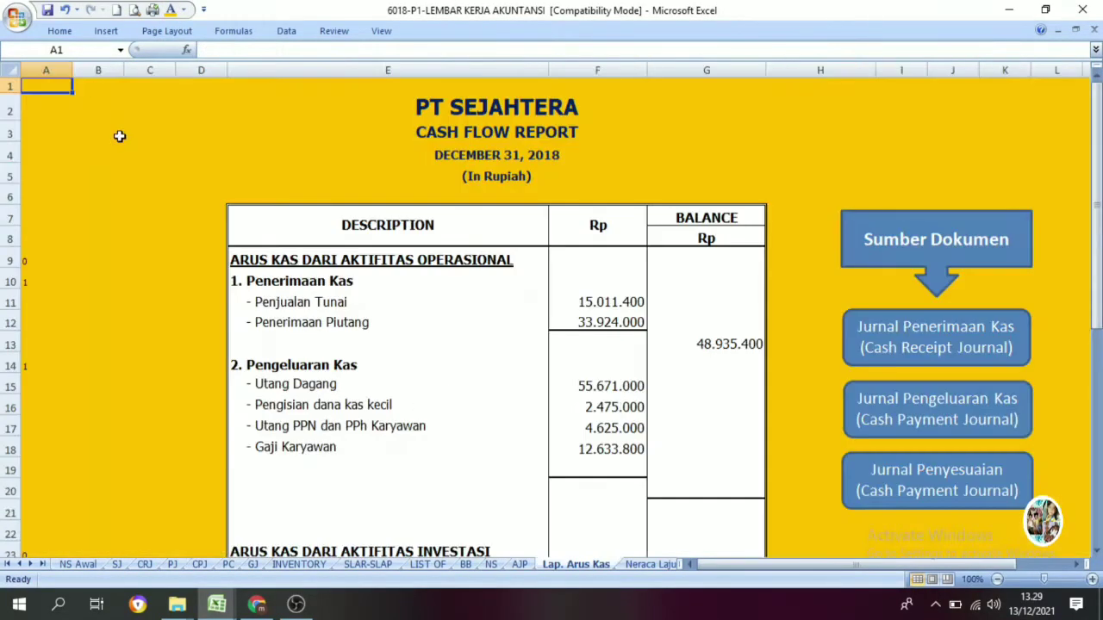
click(300, 467)
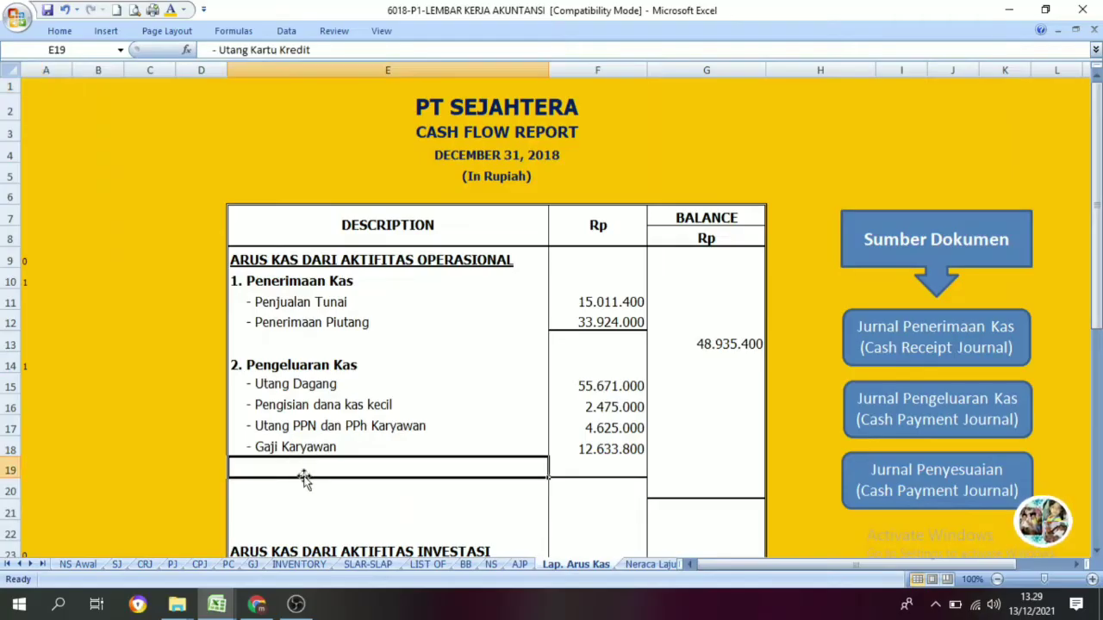
click(182, 10)
click(189, 30)
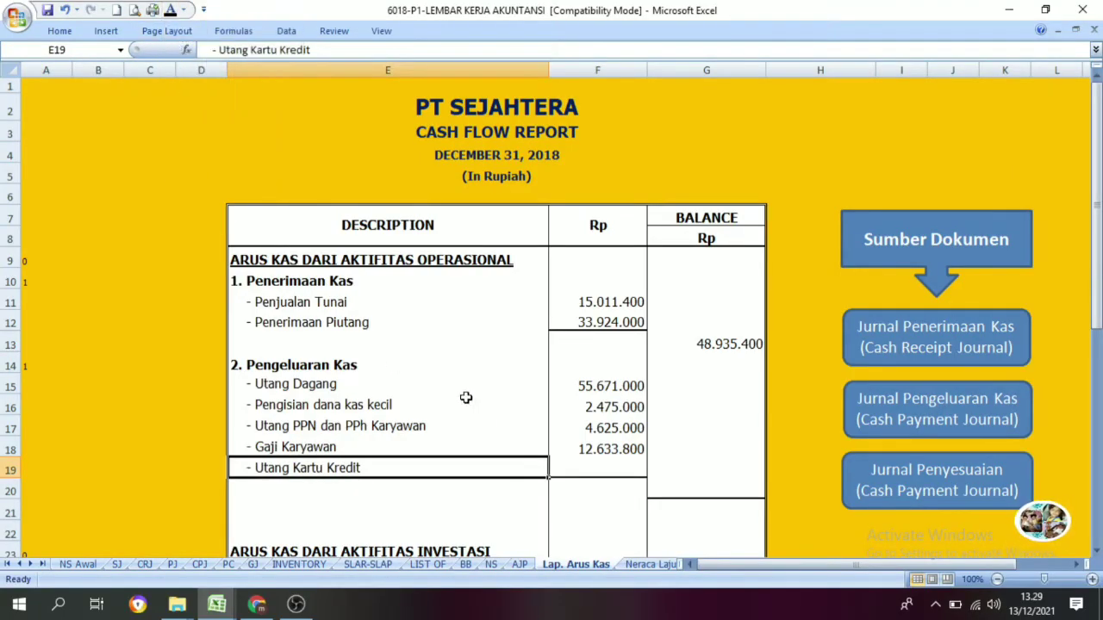
- Check the Utang Kartu Kredit source in the cash payment journal and set its report amount in F19 to the automatic font colour
click(587, 461)
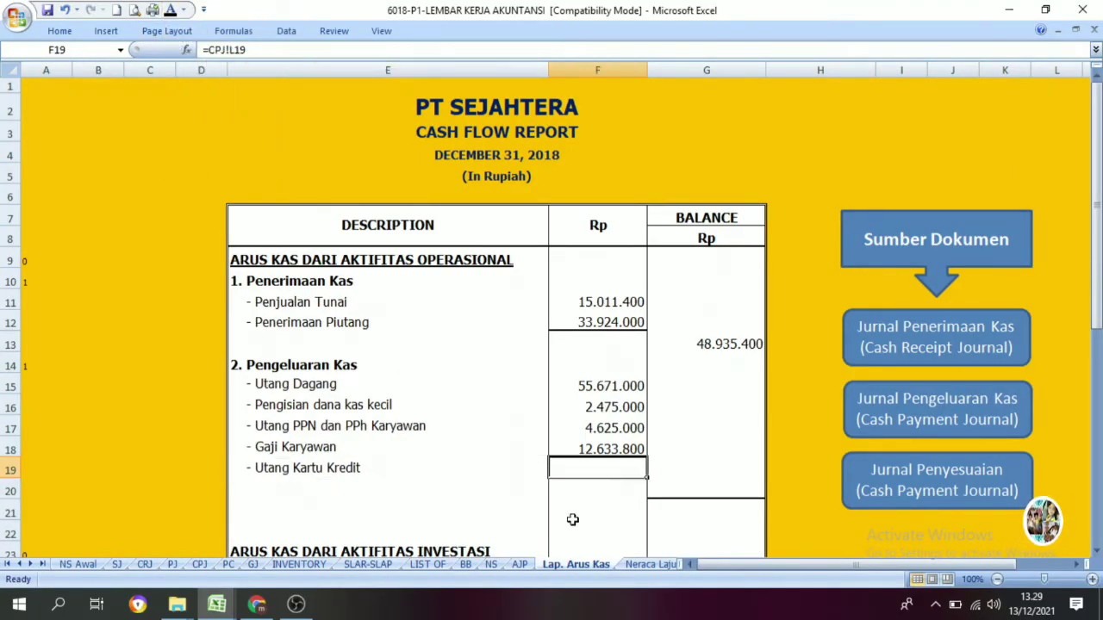
click(954, 405)
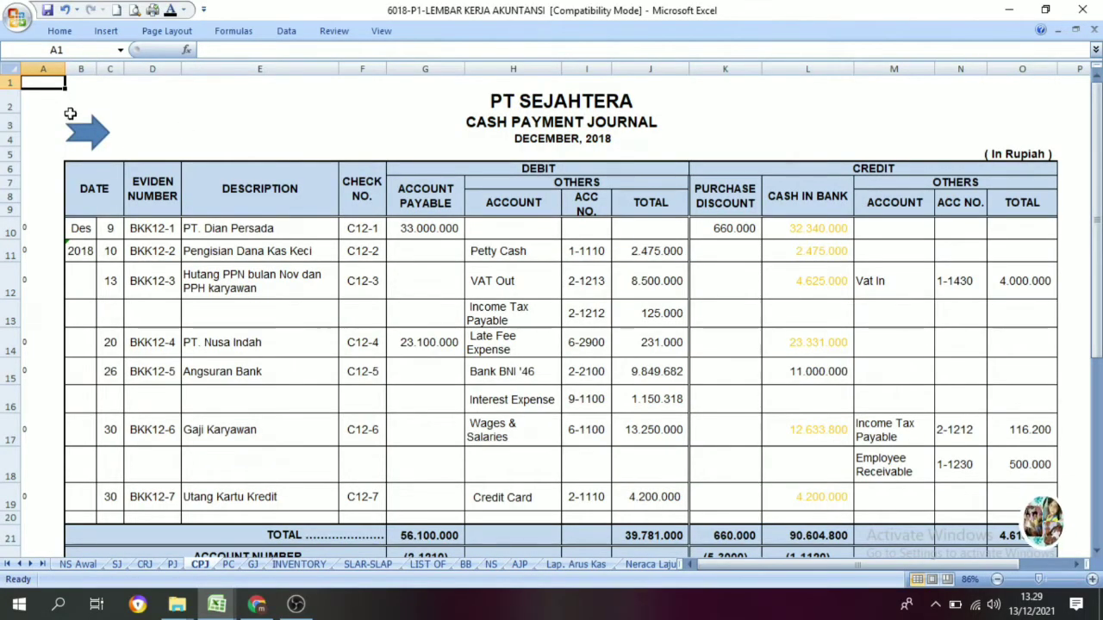
click(88, 134)
click(602, 470)
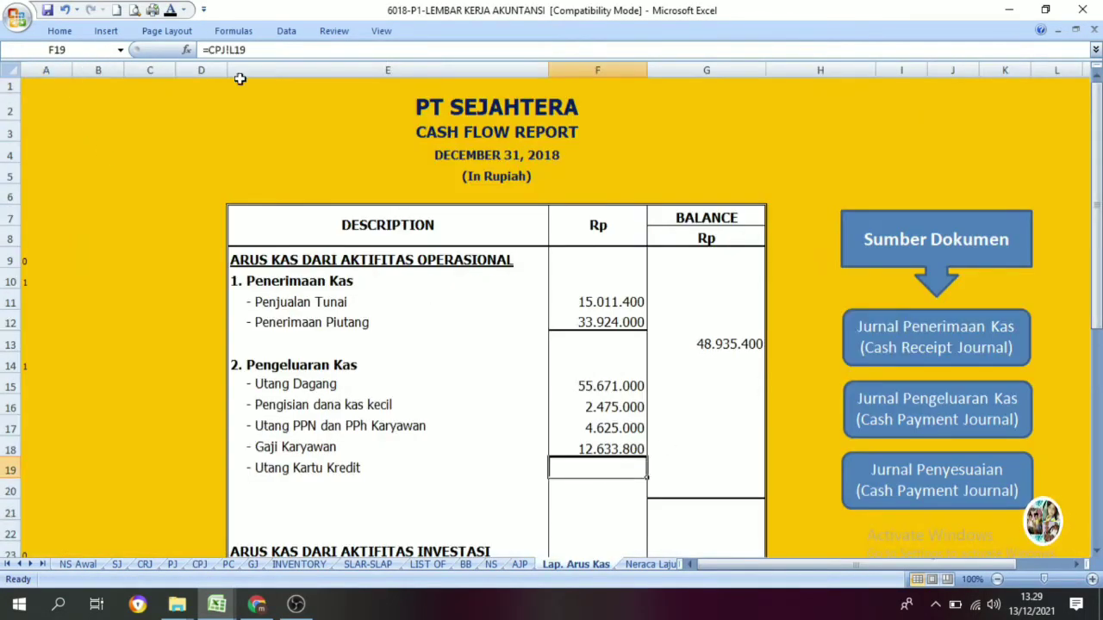
- Review the cash payment journal once more and set the report's total cash payments in G20 to the automatic font colour
scroll(411, 327, down, 2)
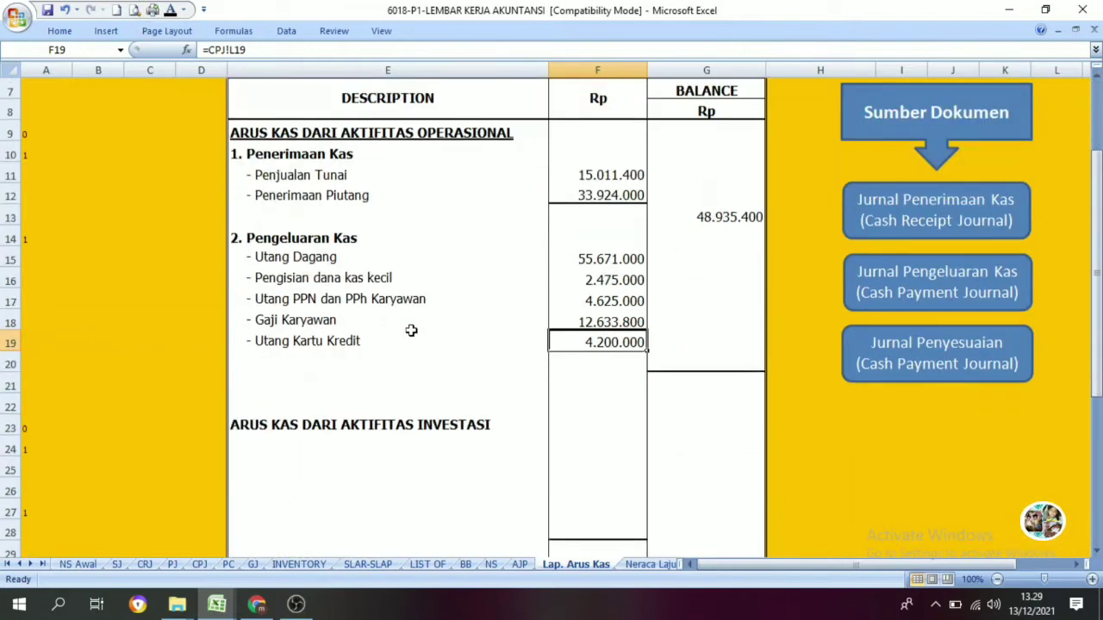
click(935, 284)
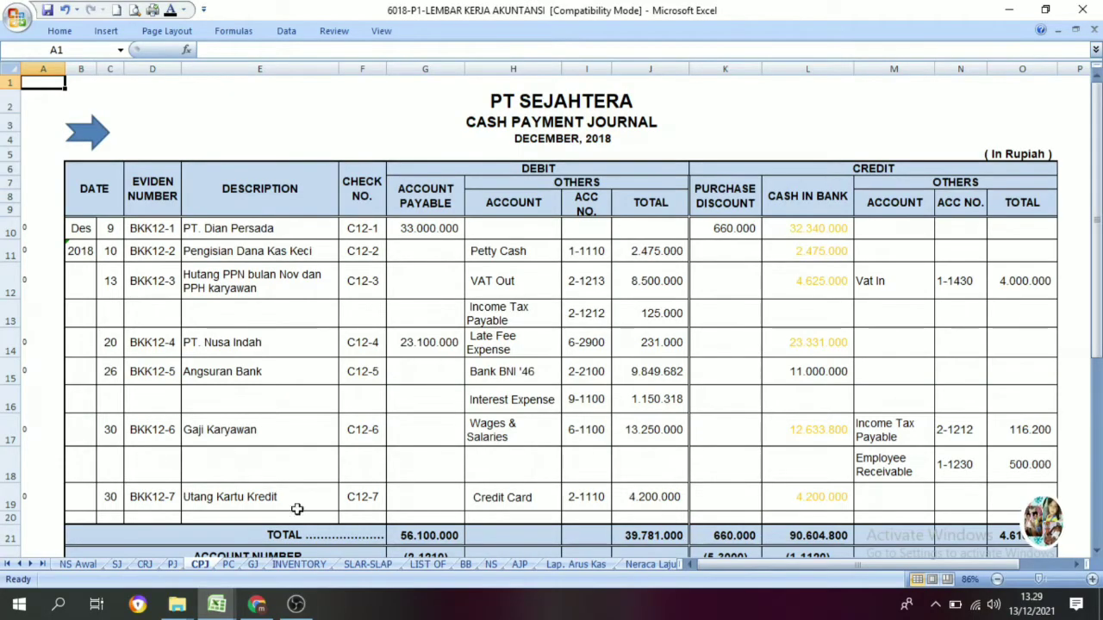
click(91, 135)
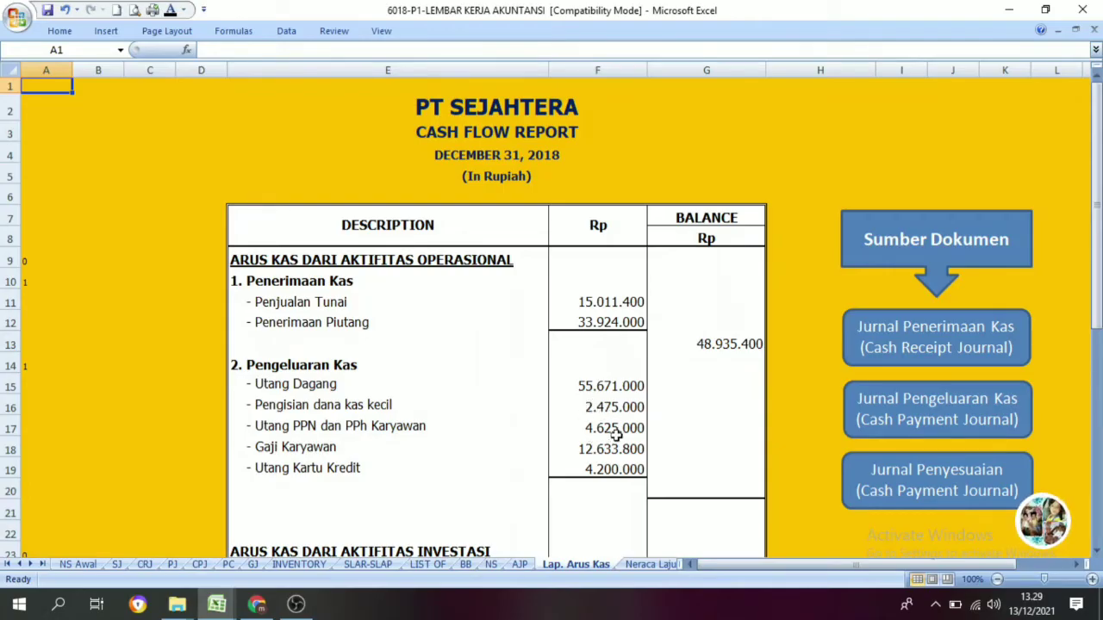
click(705, 488)
click(171, 11)
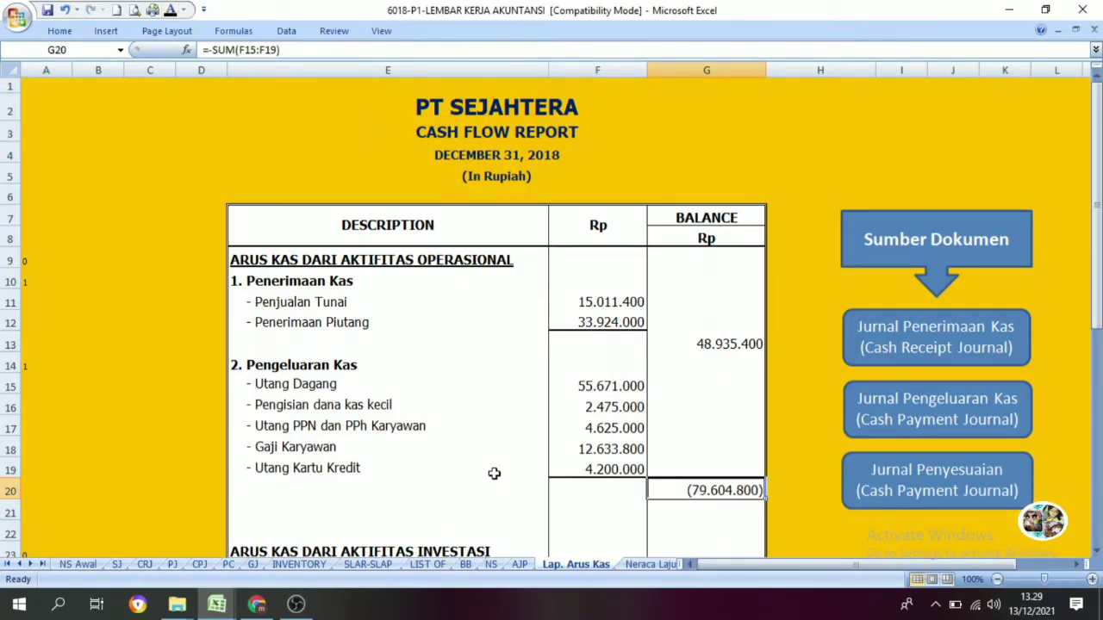
- Examine the Penerimaan Kas and Pengeluaran Kas sections of the report together with their balance totals in G13 and G20
scroll(683, 483, down, 1)
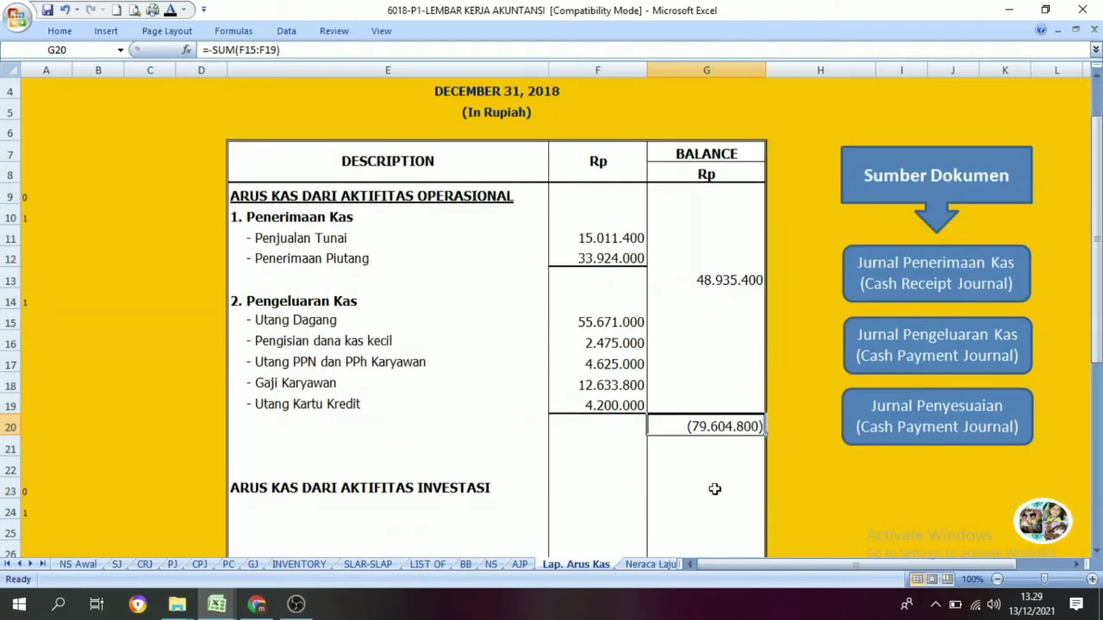
click(737, 466)
click(704, 426)
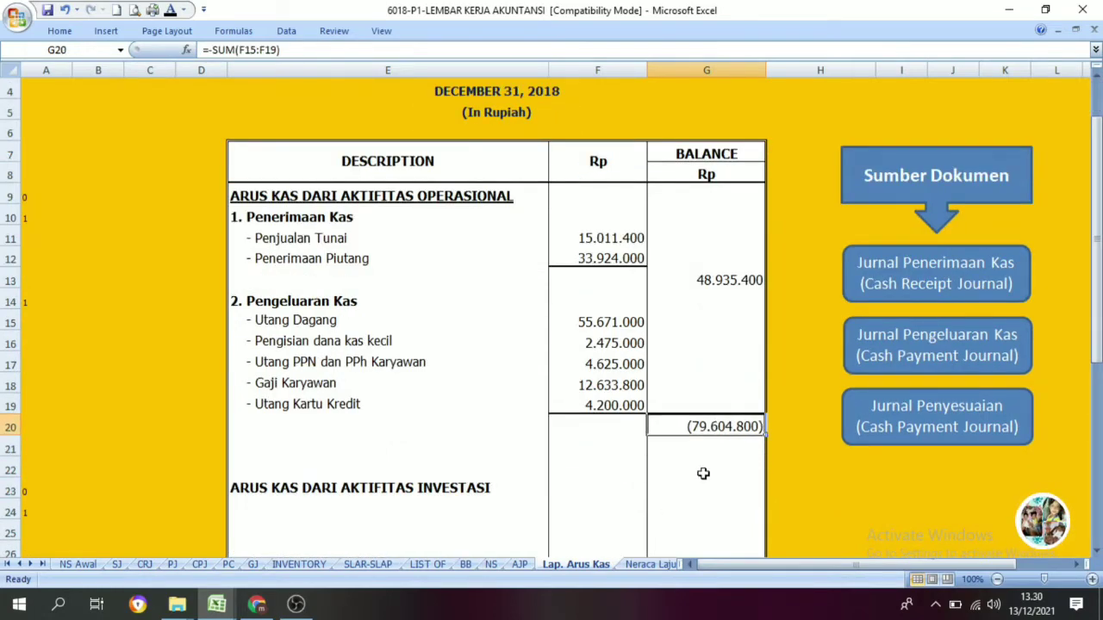
click(704, 473)
click(715, 488)
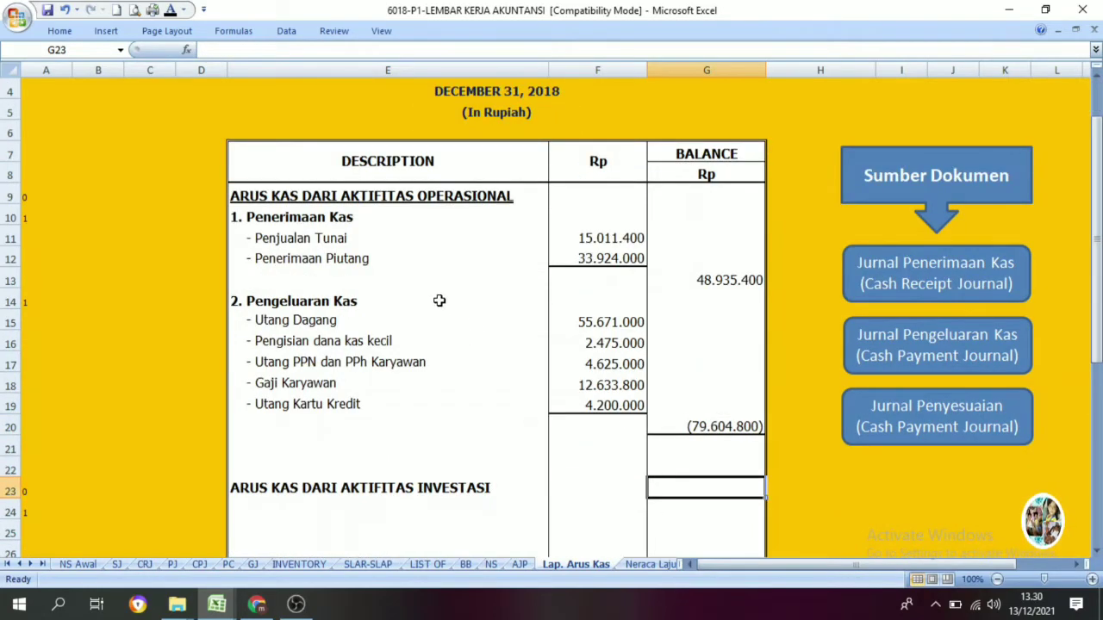
click(317, 236)
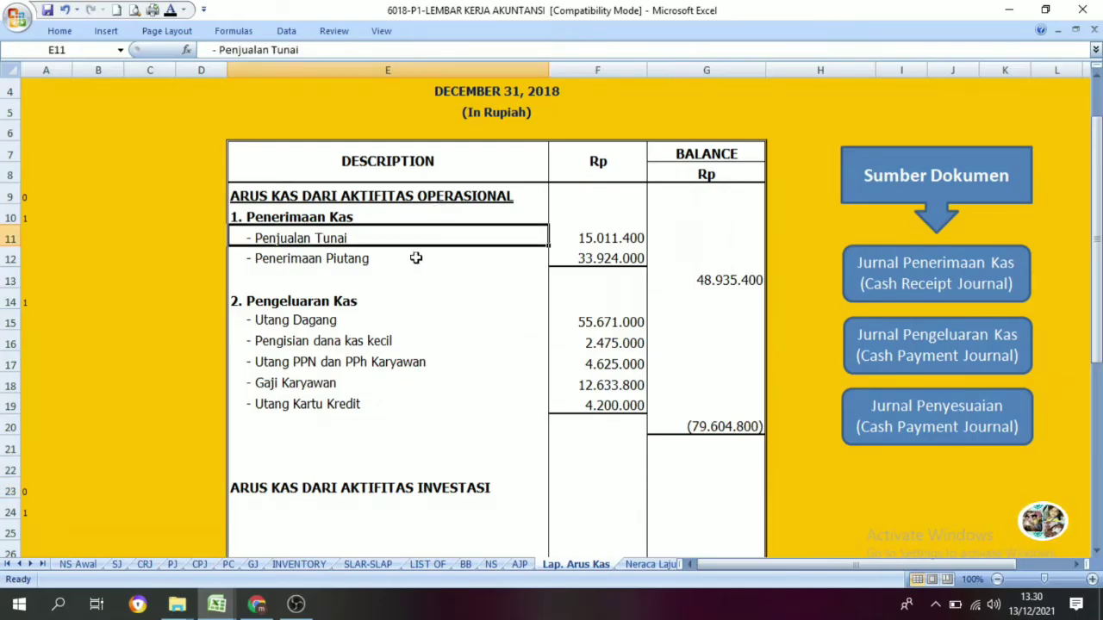
click(320, 301)
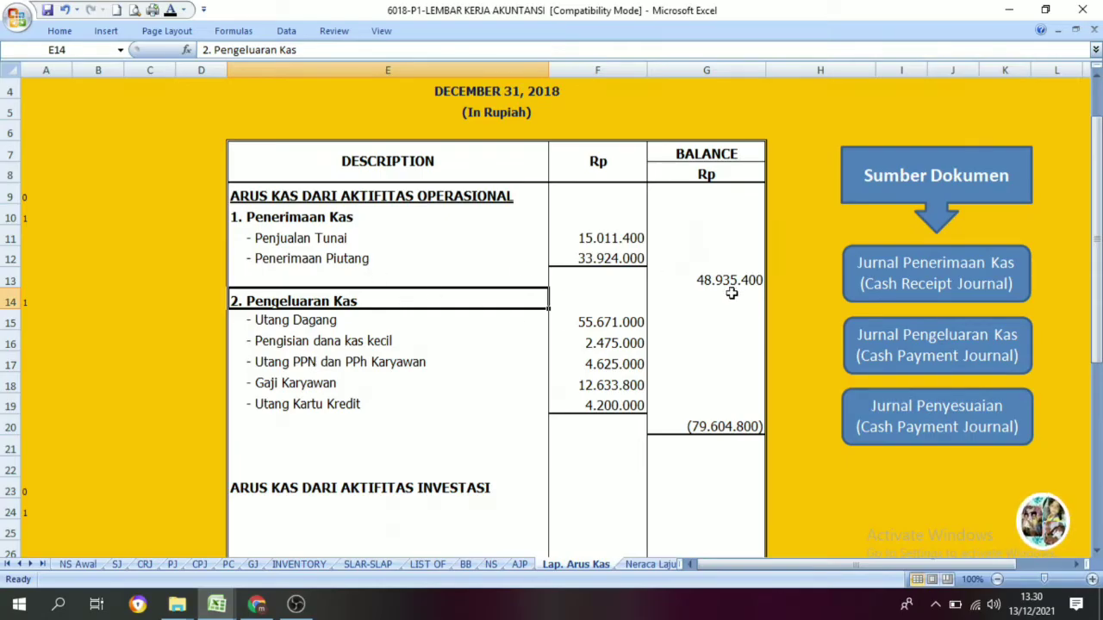
click(729, 289)
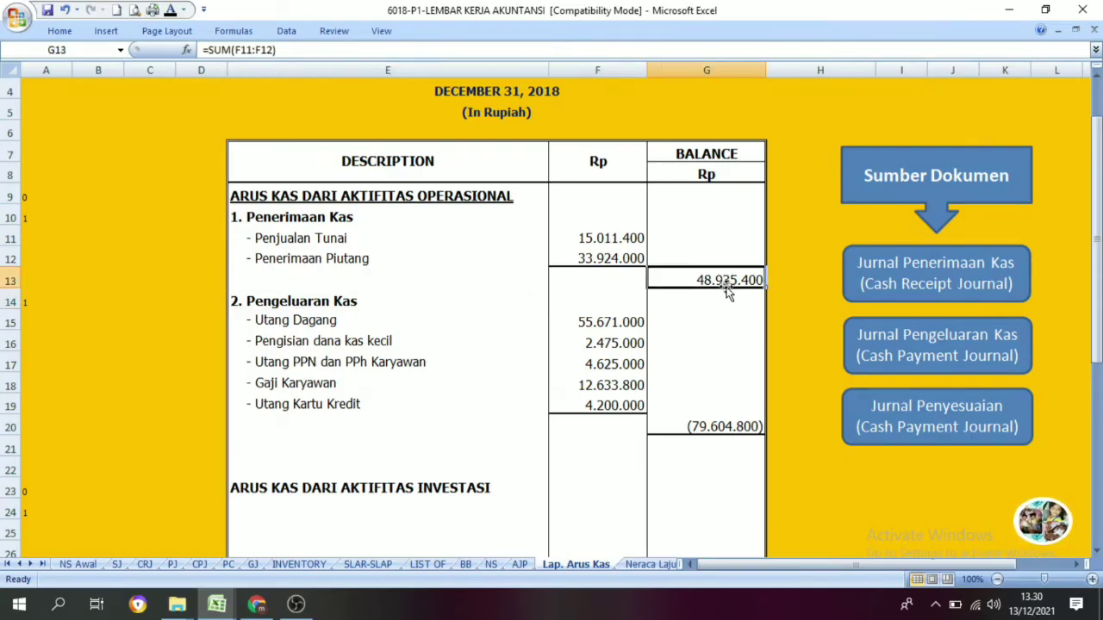
click(605, 350)
click(740, 427)
click(711, 336)
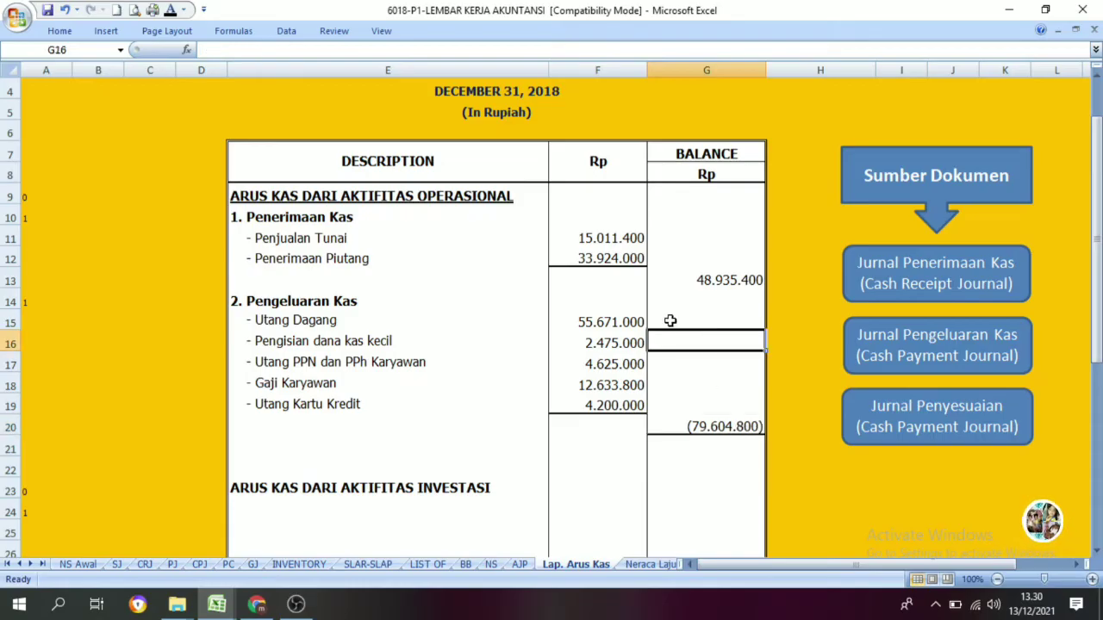
- Compare the receipts and payments totals in G13 and G20 and set the net operating cash flow in G21 to the automatic font colour
click(729, 428)
click(726, 283)
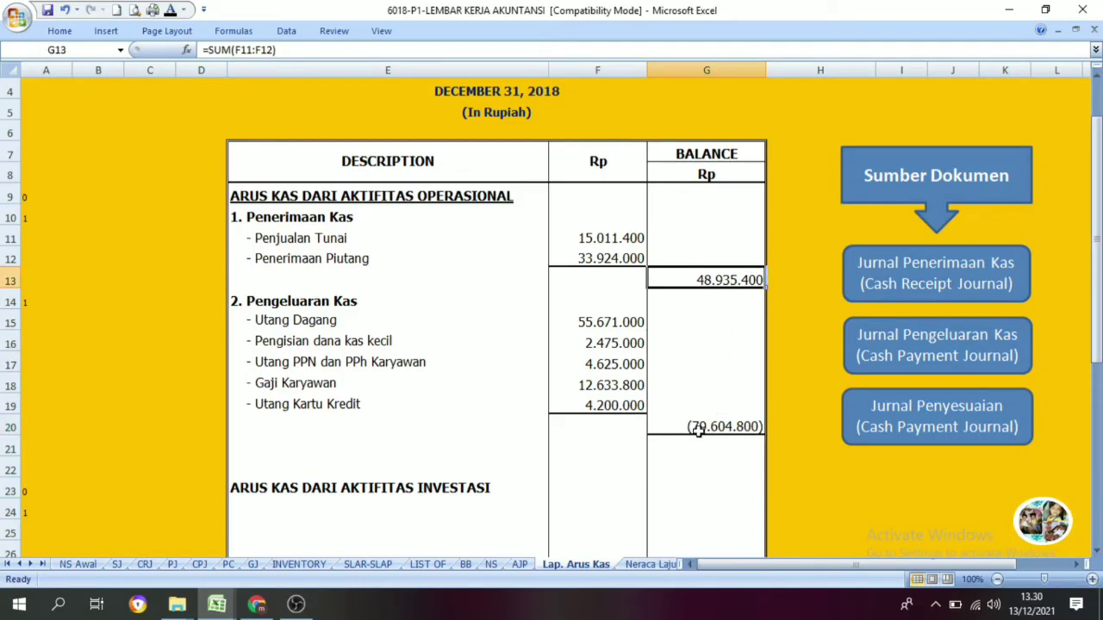
click(716, 428)
click(711, 468)
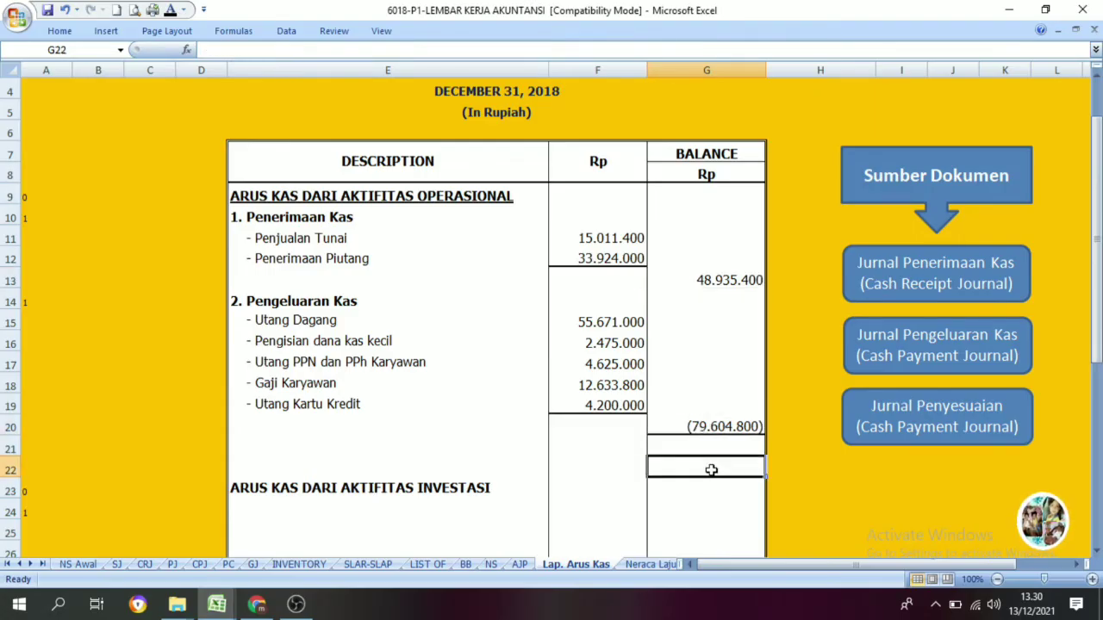
click(708, 428)
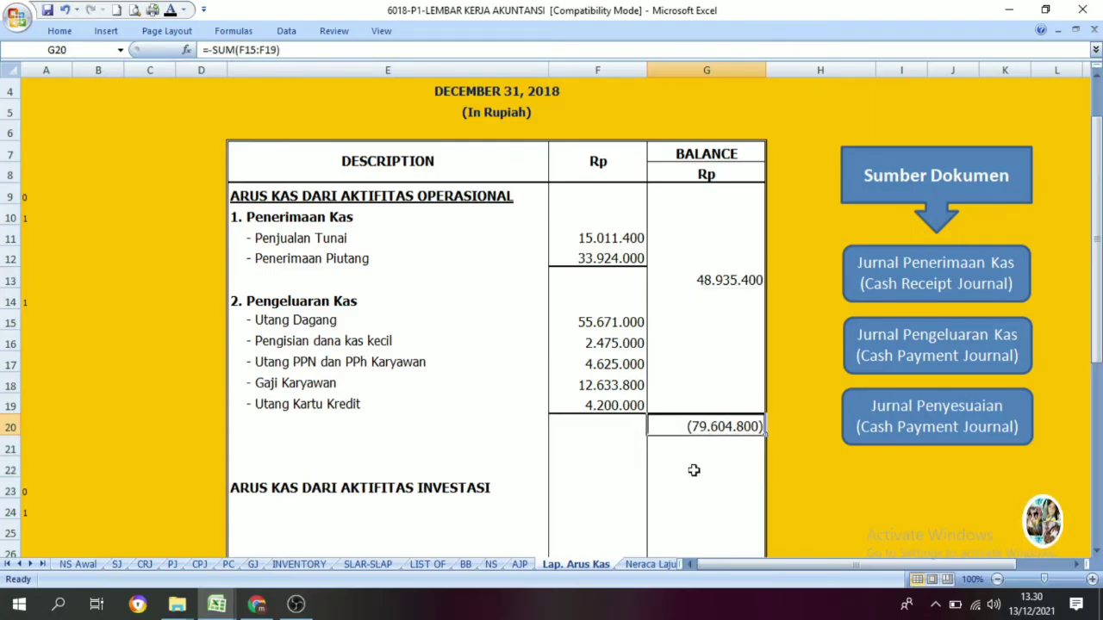
click(708, 277)
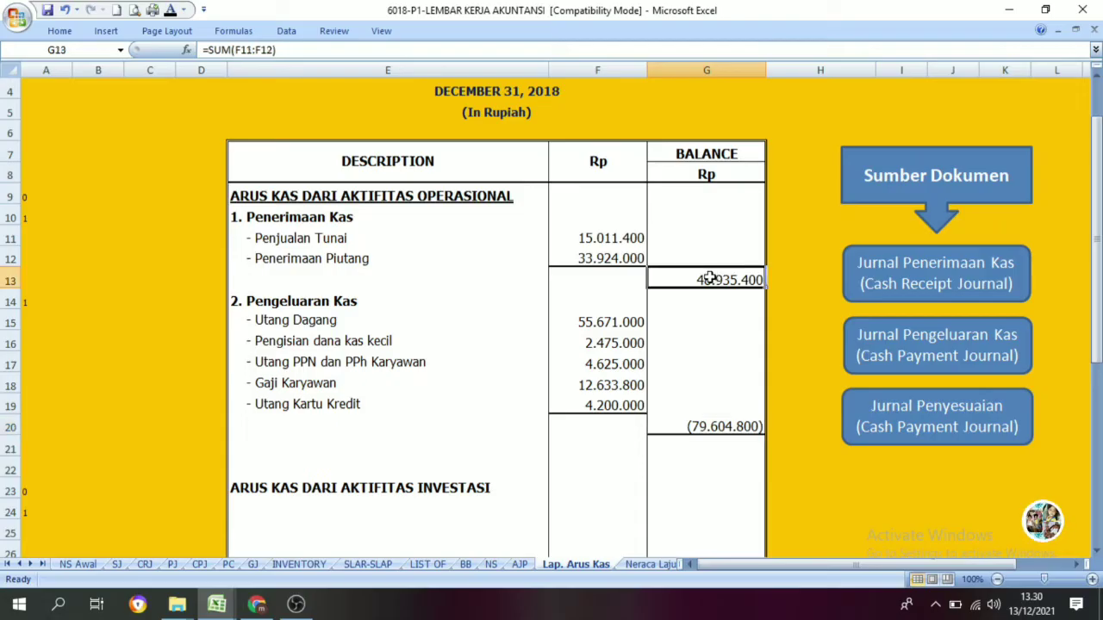
click(716, 445)
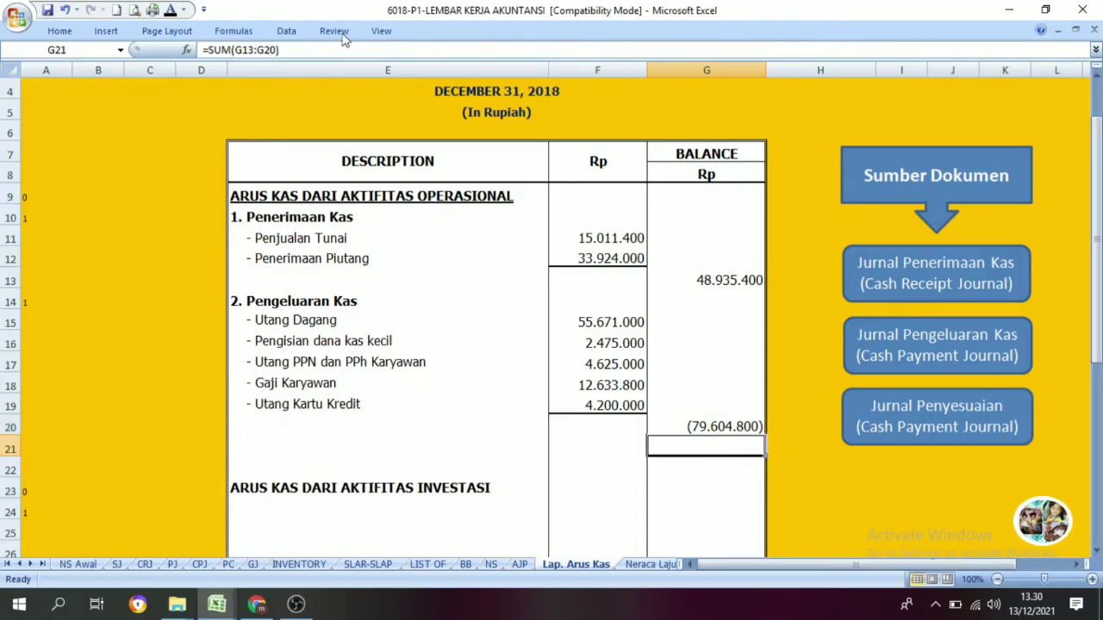
click(173, 11)
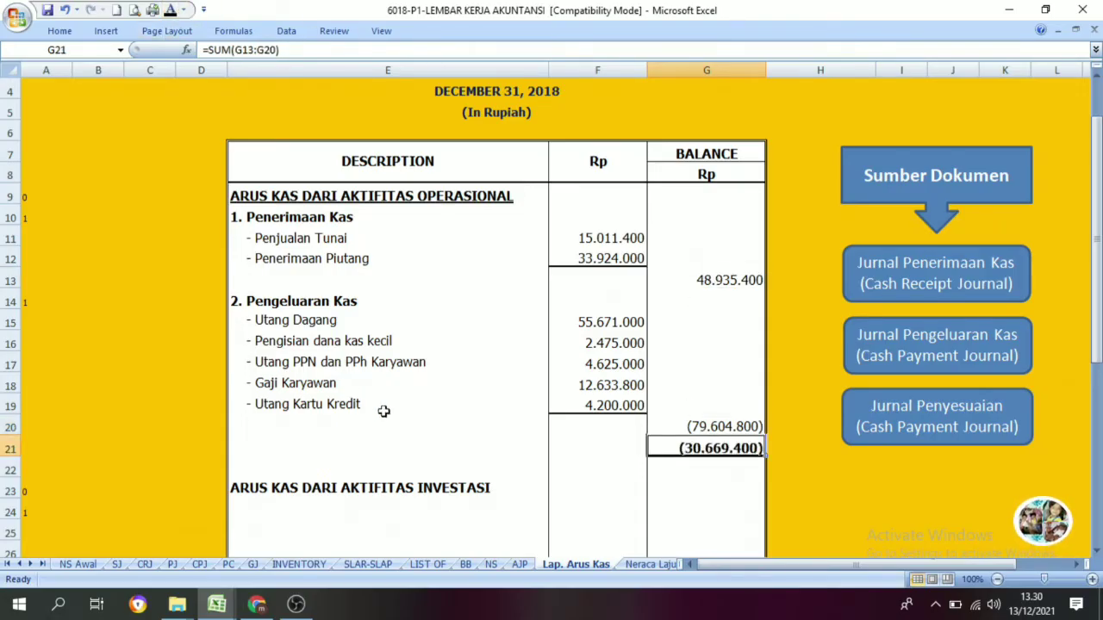
- Examine the net operating cash flow formula in G21 and the total receipts in G13 that feeds it
click(666, 485)
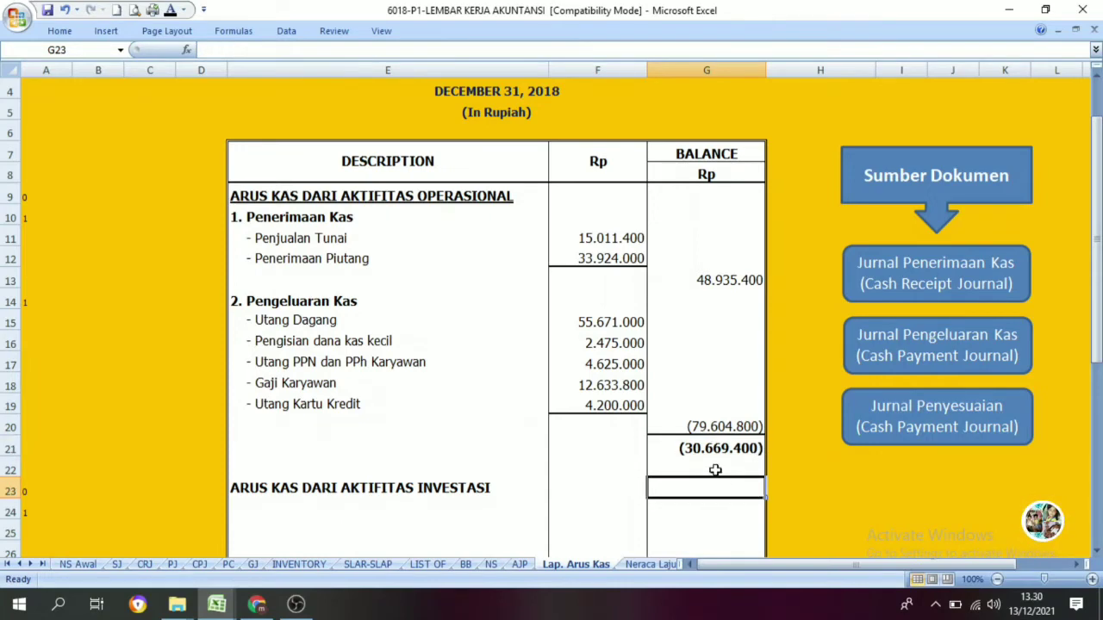
click(713, 410)
click(705, 450)
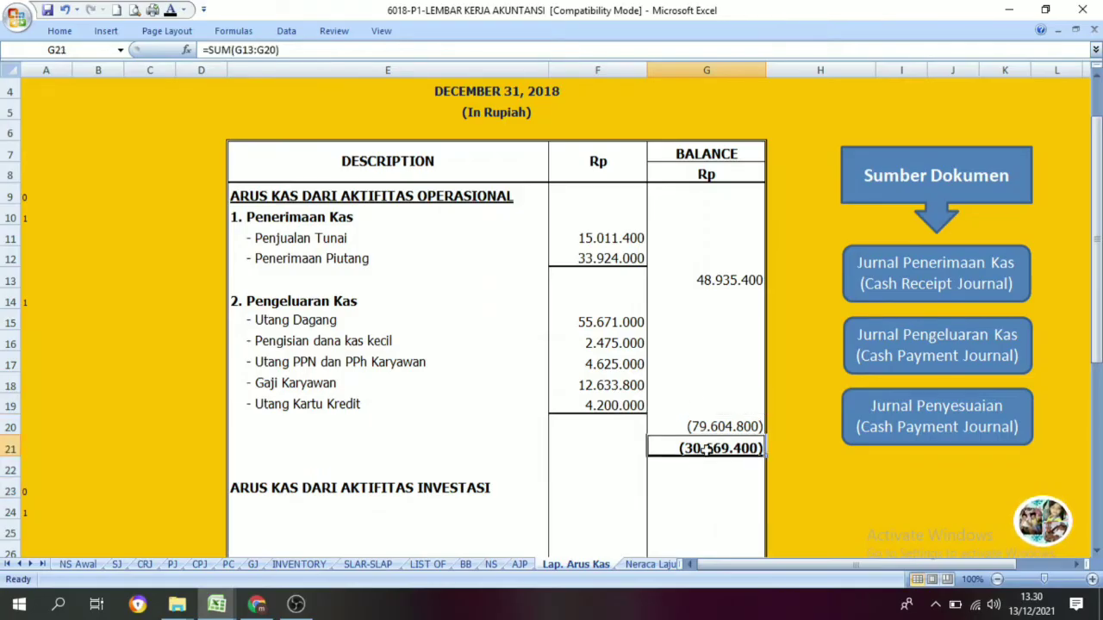
click(661, 302)
click(710, 284)
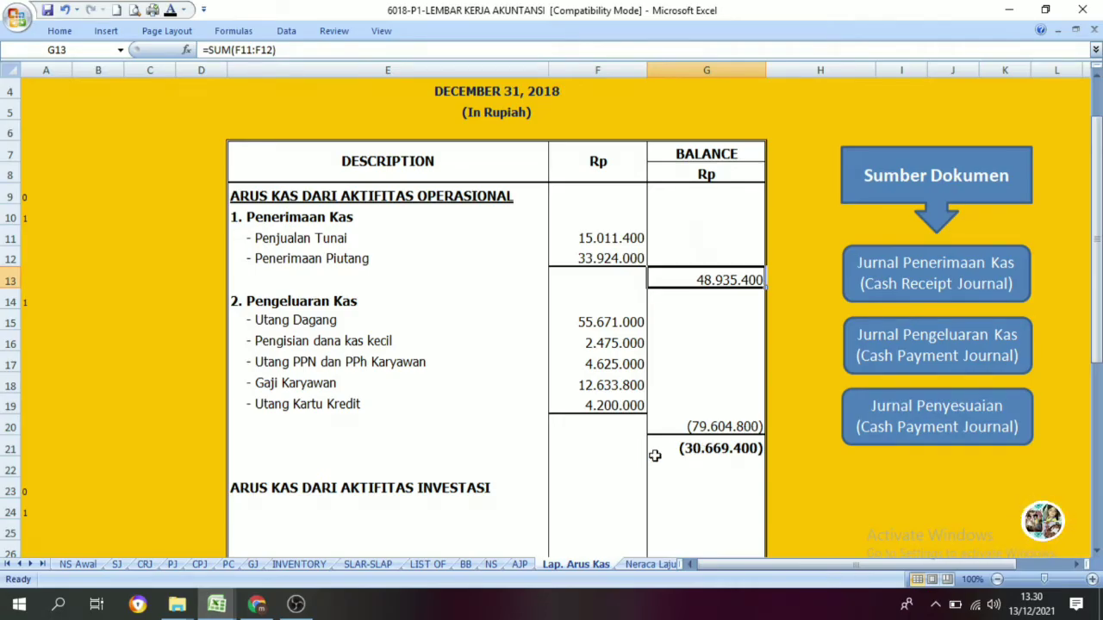
- Set the operating cash flow total label in E21 to the automatic font colour
click(510, 450)
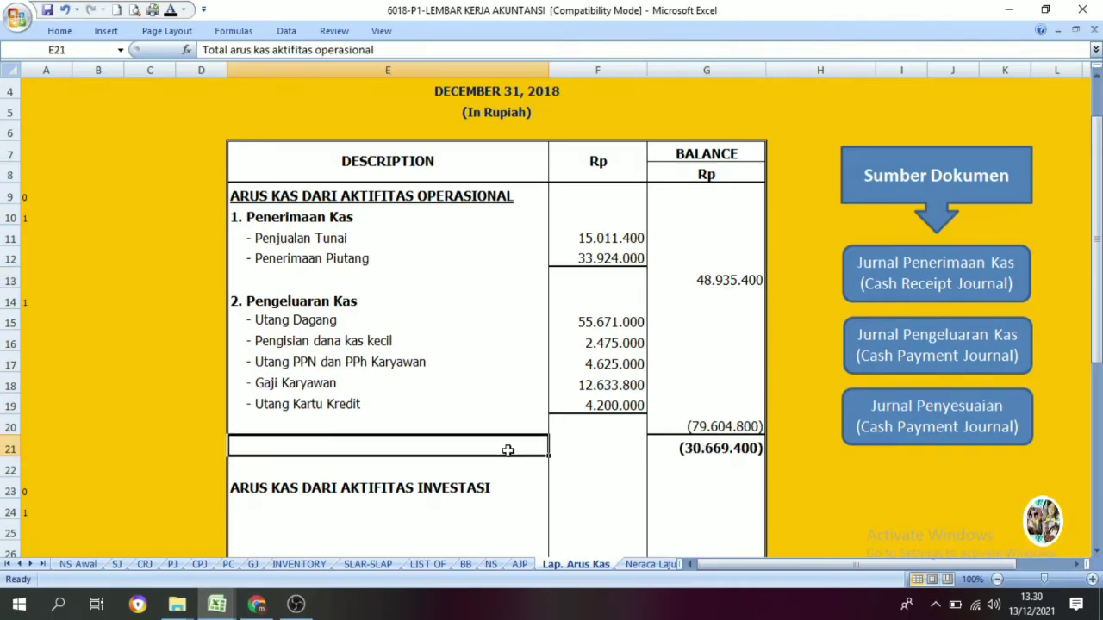
click(171, 10)
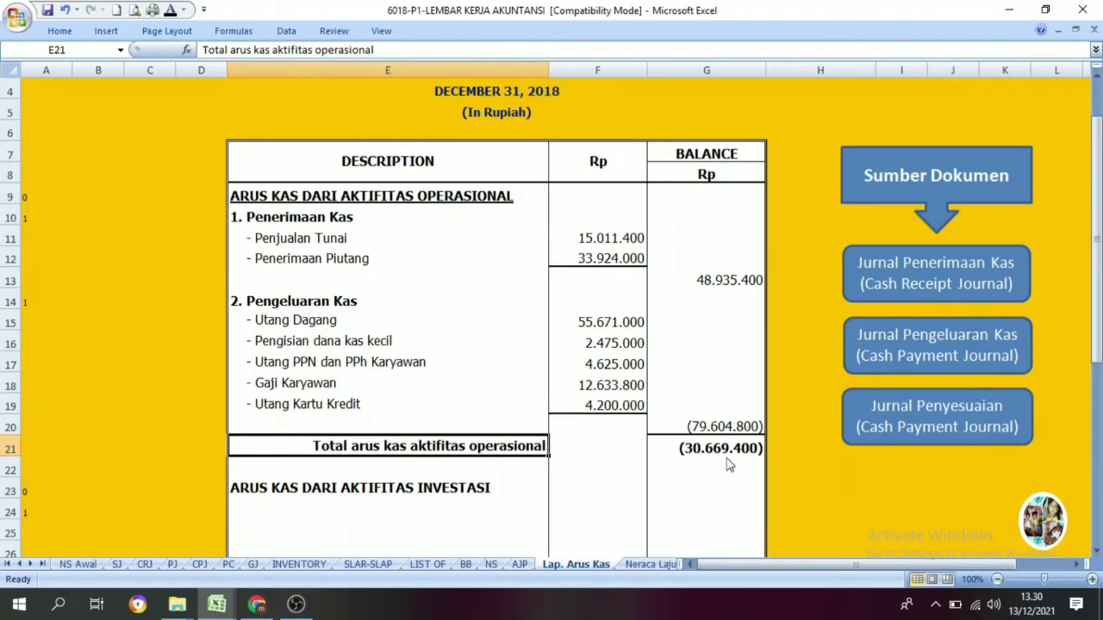
- Compare the operating section's headings with the investing section and set the 1. Penerimaan heading in E24 to the automatic font colour
scroll(689, 444, down, 1)
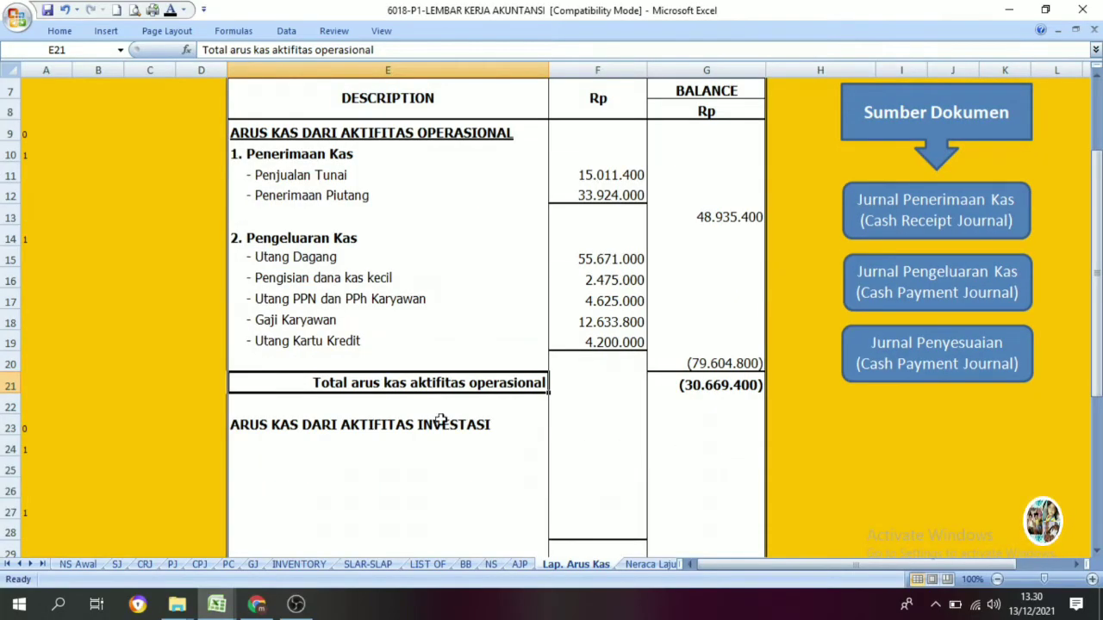
click(368, 132)
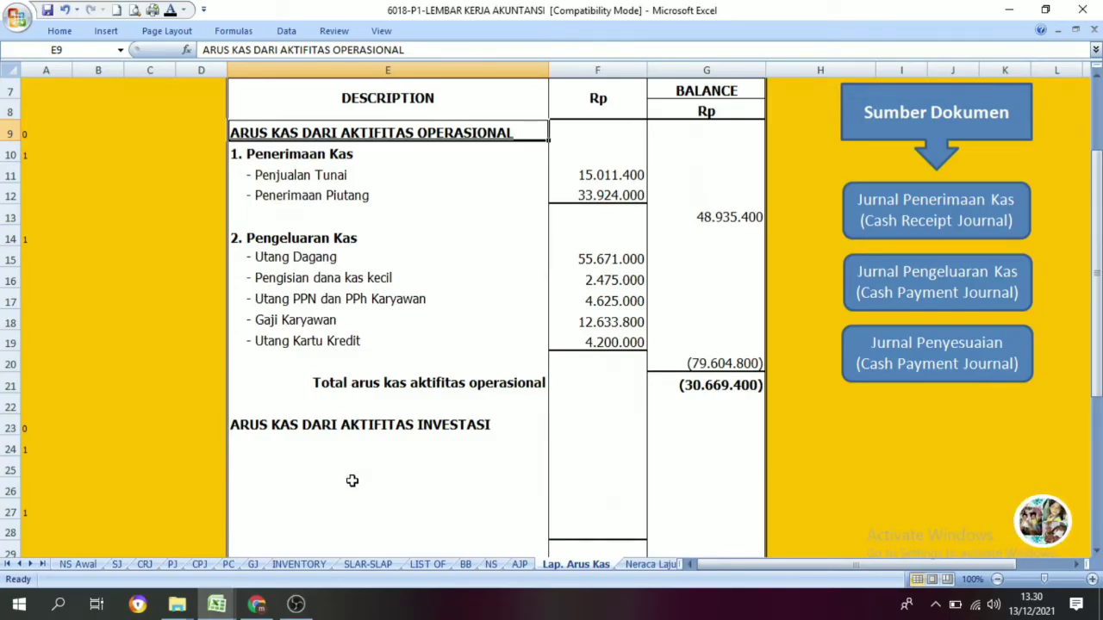
click(291, 442)
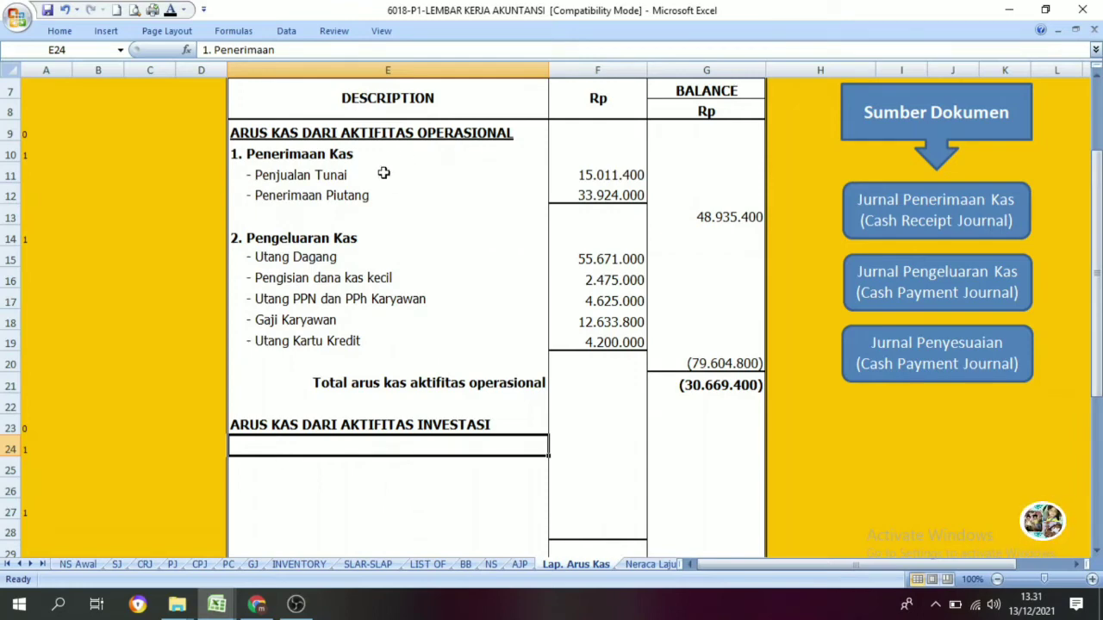
click(306, 159)
click(293, 238)
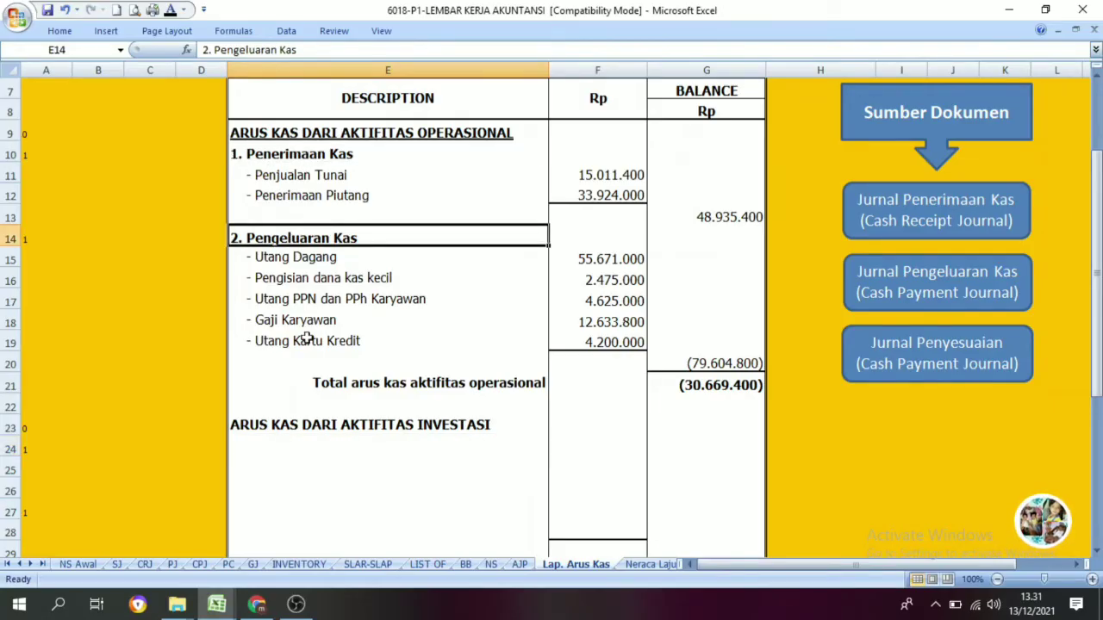
click(271, 448)
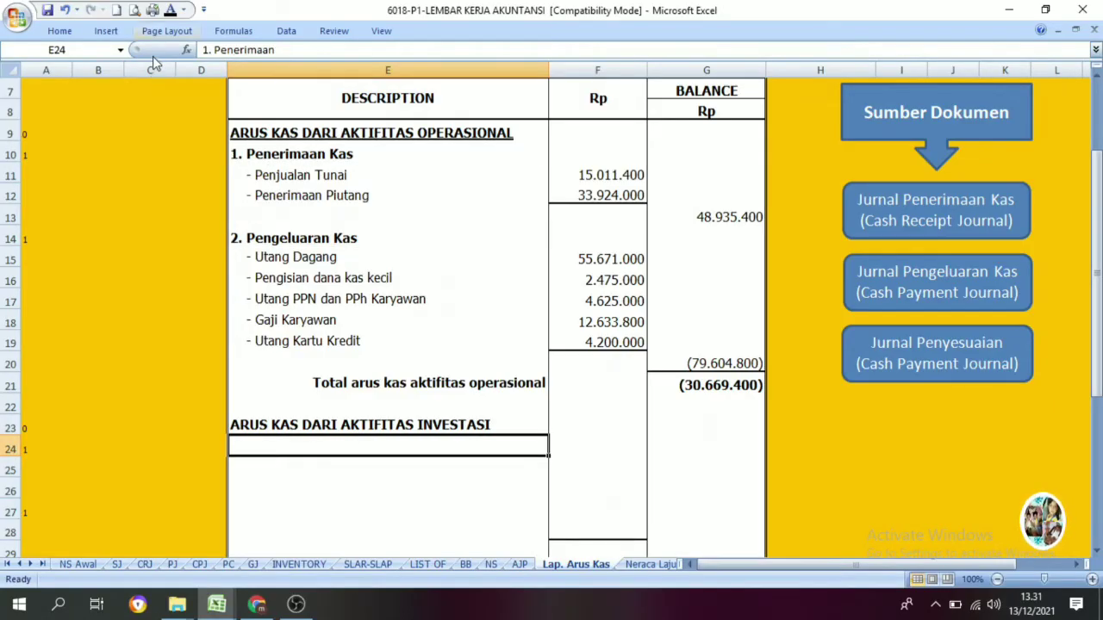
click(175, 11)
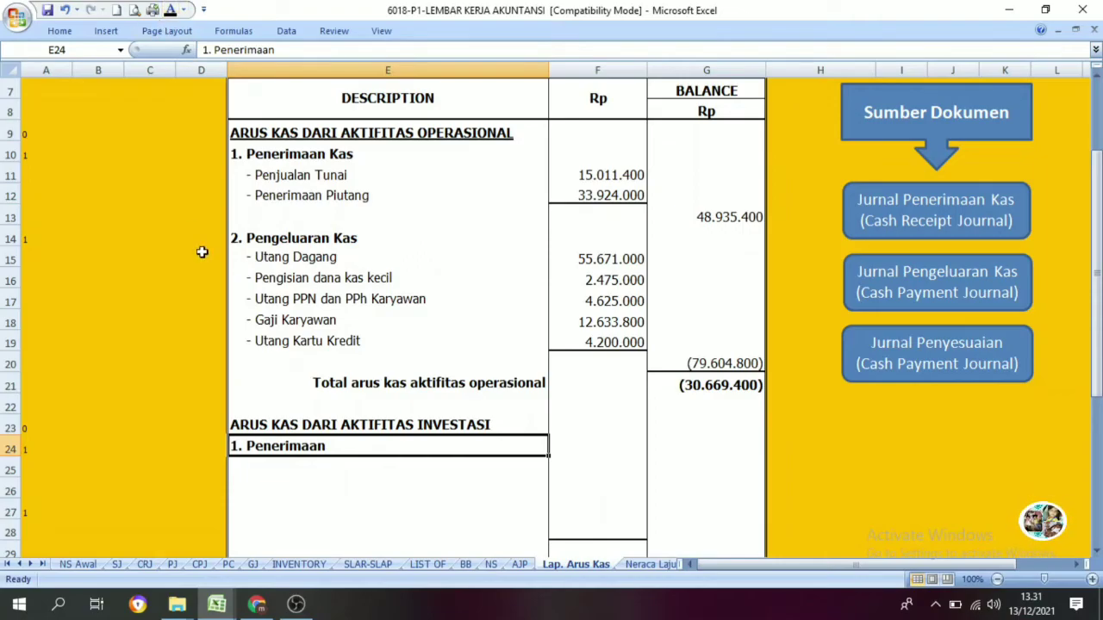
click(479, 405)
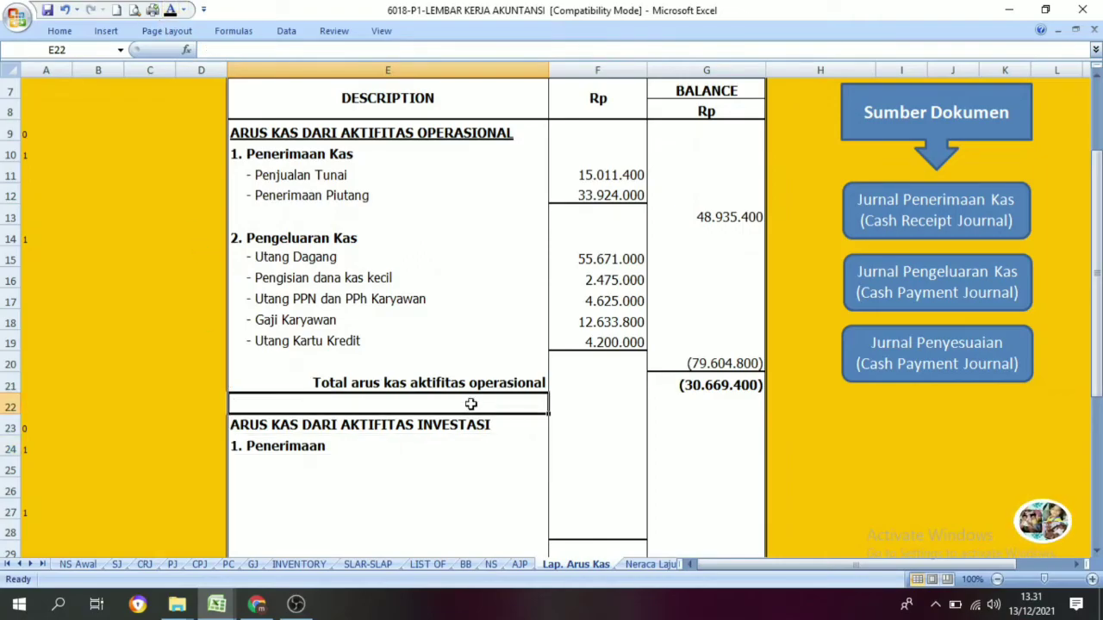
click(295, 448)
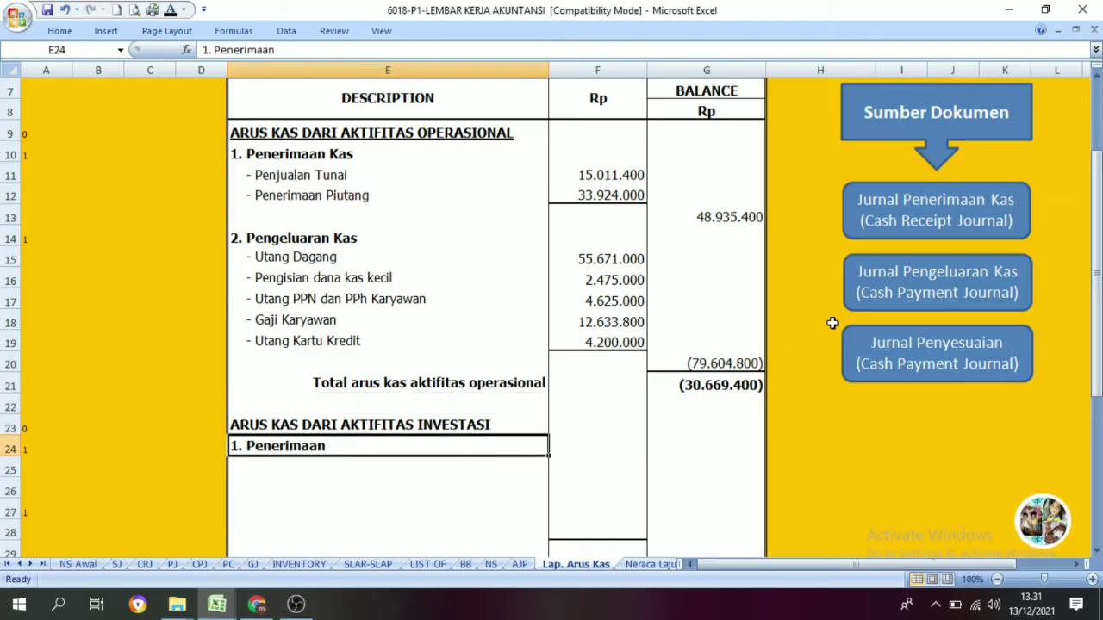
- Examine the 11 December vehicle sale entry in the cash receipt journal, including its cash in bank amount in G14
click(896, 220)
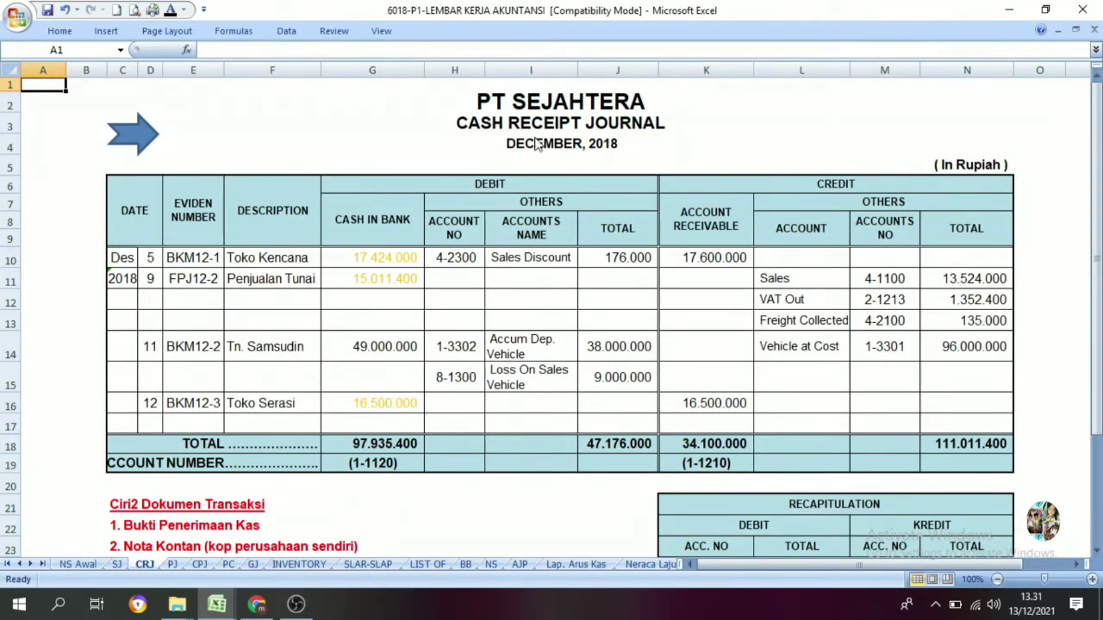
click(383, 352)
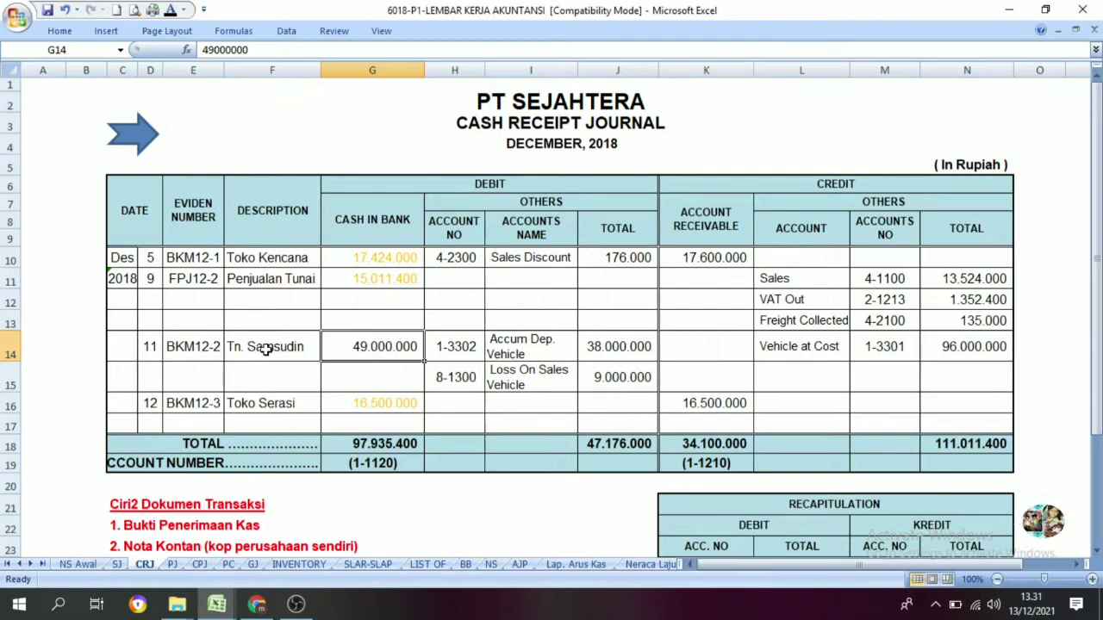
click(519, 349)
click(399, 360)
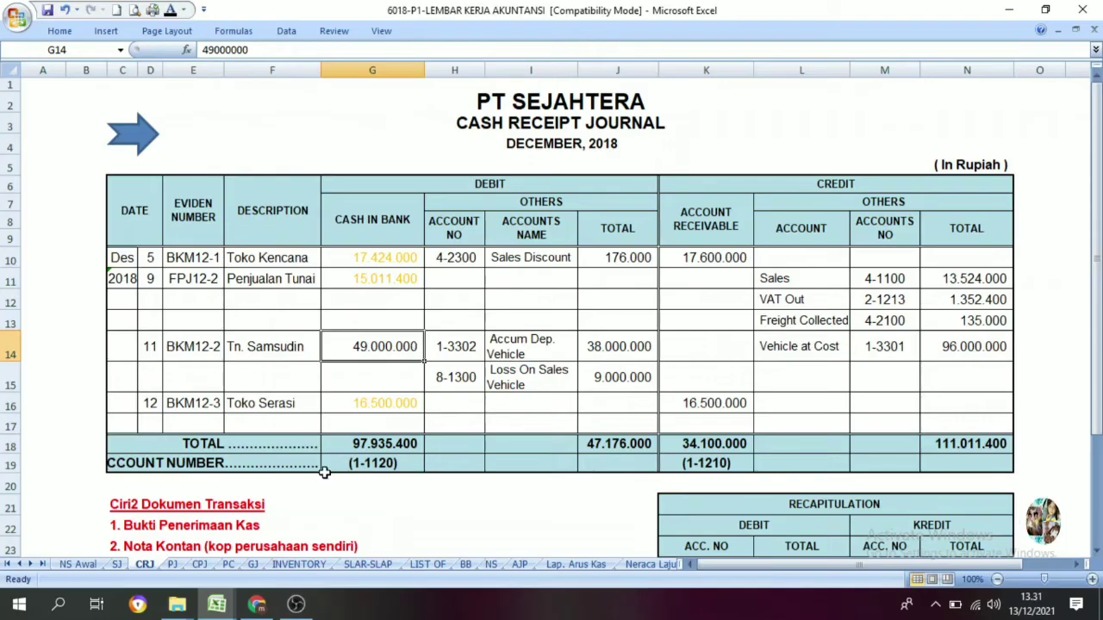
- Set the investing receipt amount in F25 and its Penjualan kendaraan label in E25 to the automatic font colour in the cash flow report
click(143, 145)
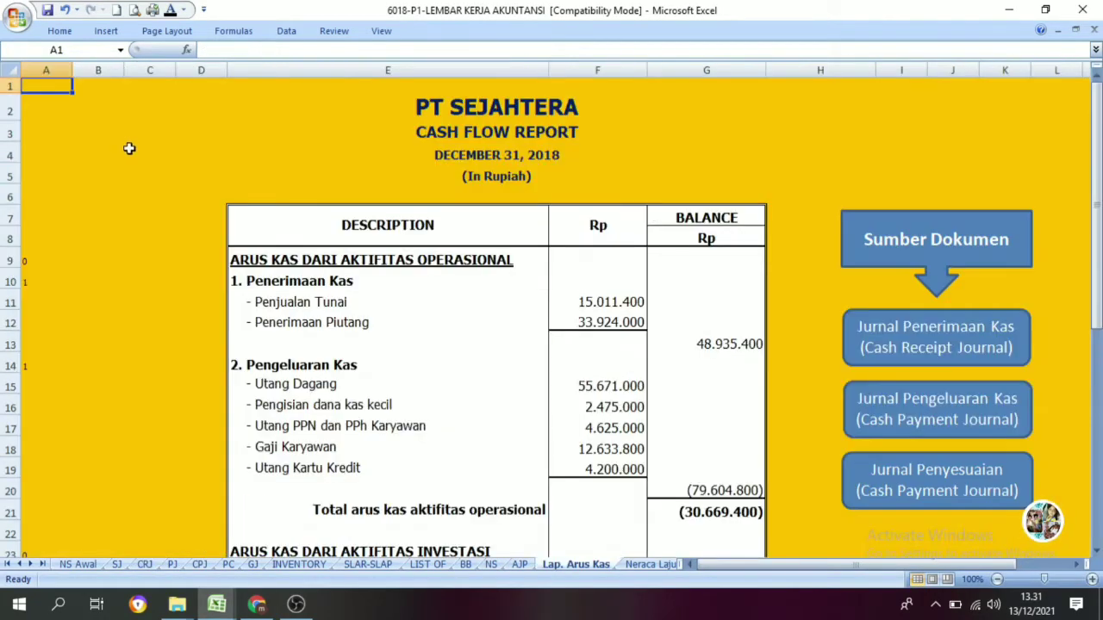
scroll(324, 409, down, 2)
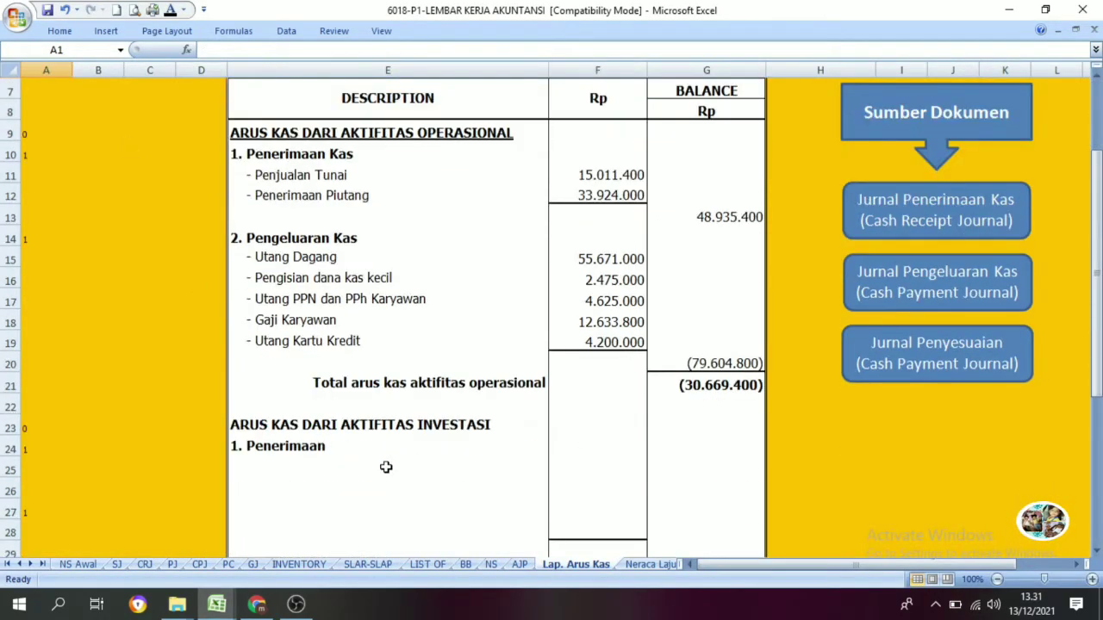
click(607, 448)
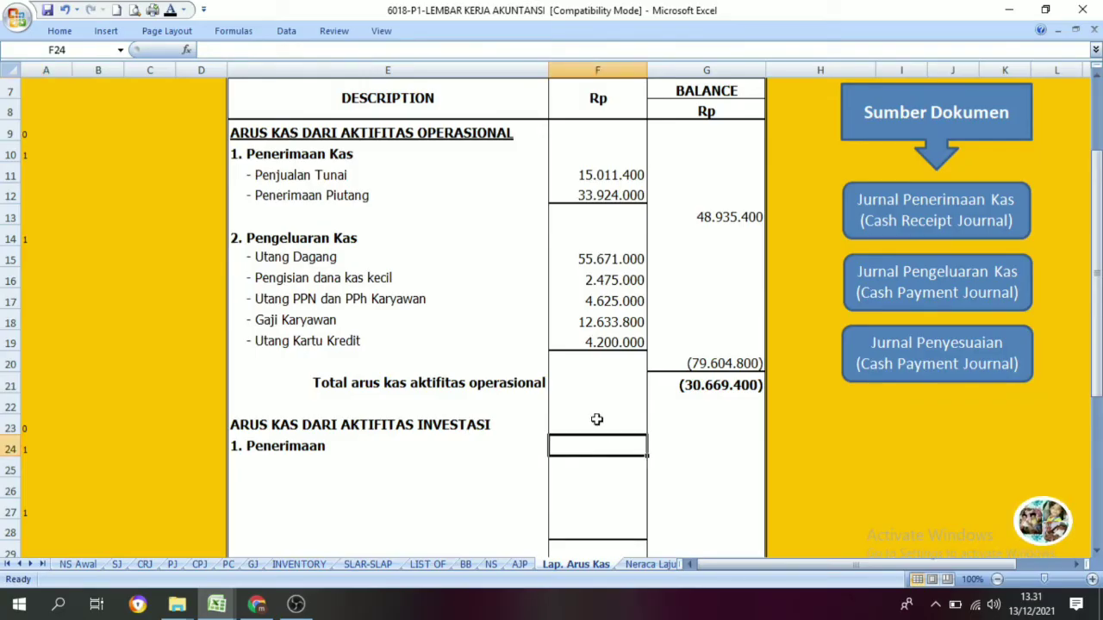
click(589, 470)
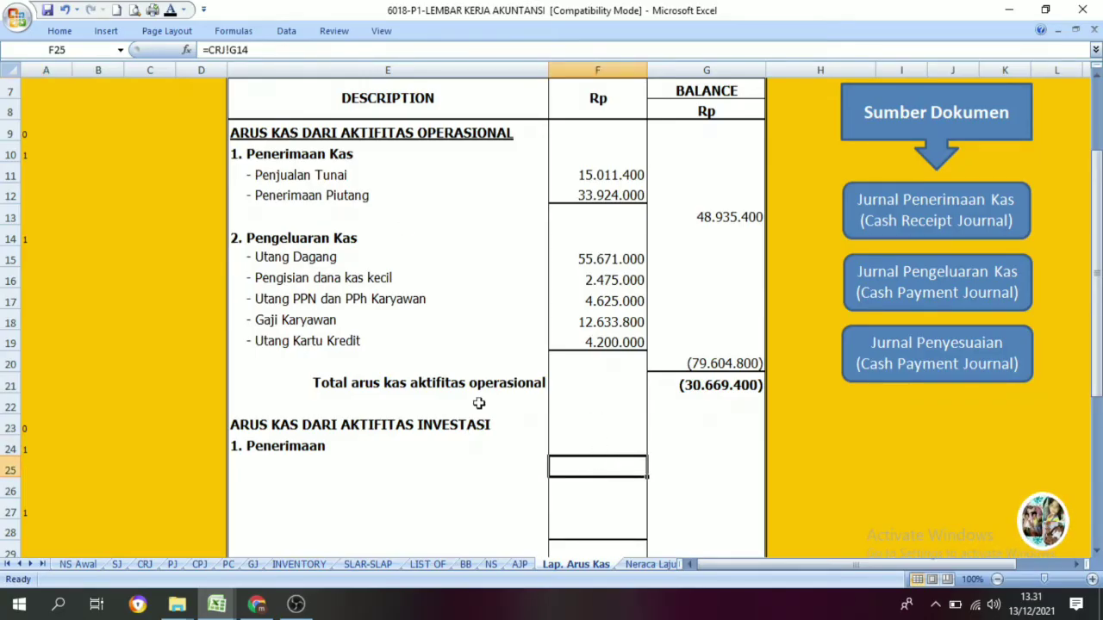
click(171, 10)
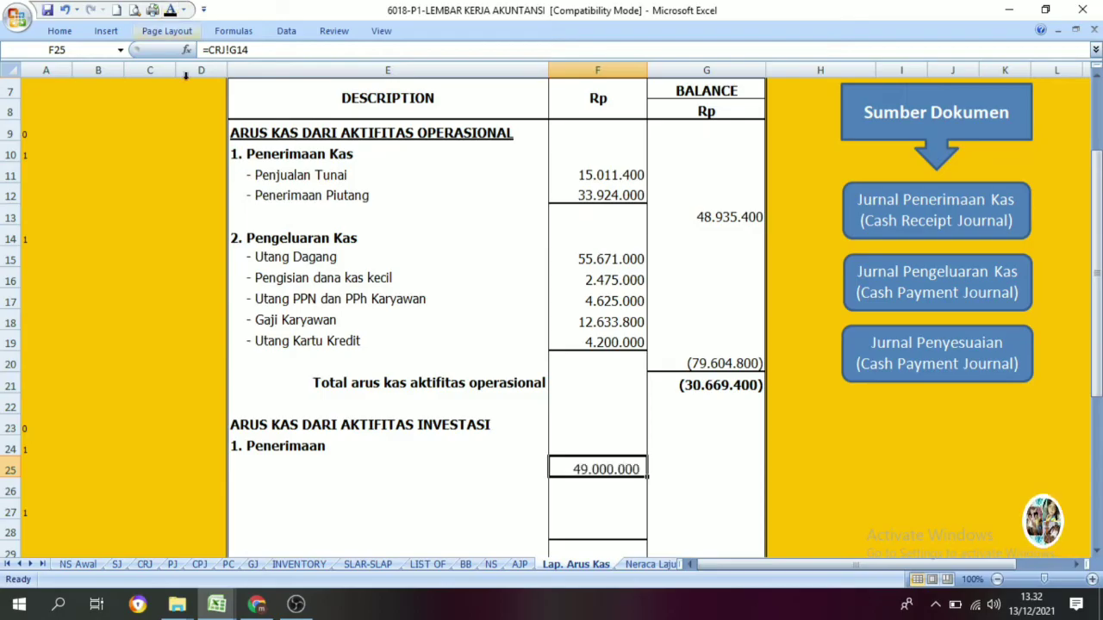
click(280, 466)
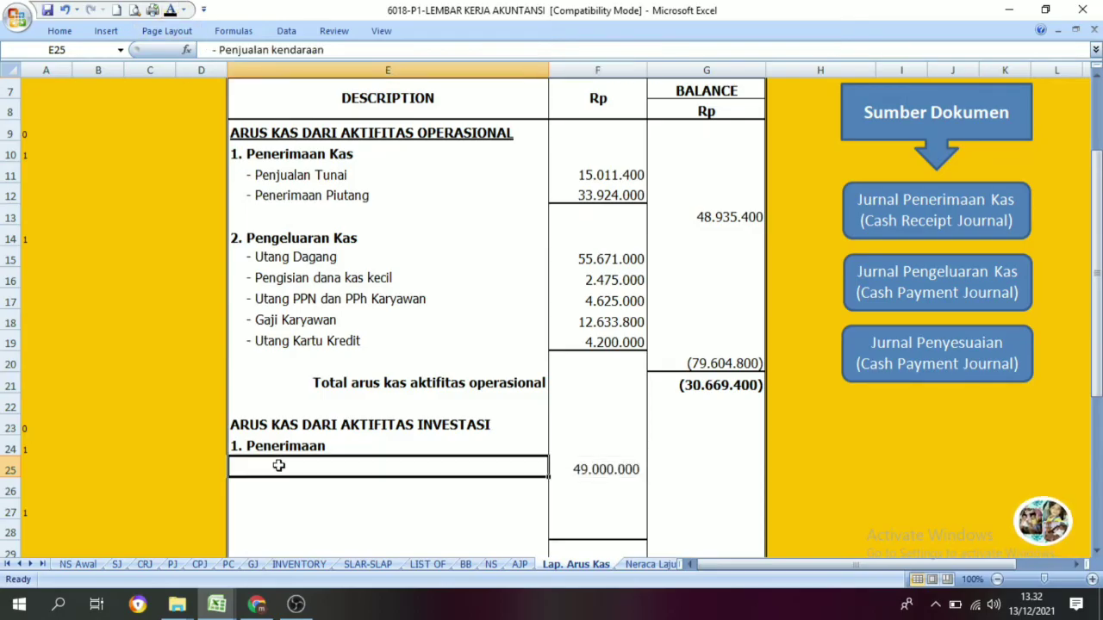
click(171, 10)
click(363, 517)
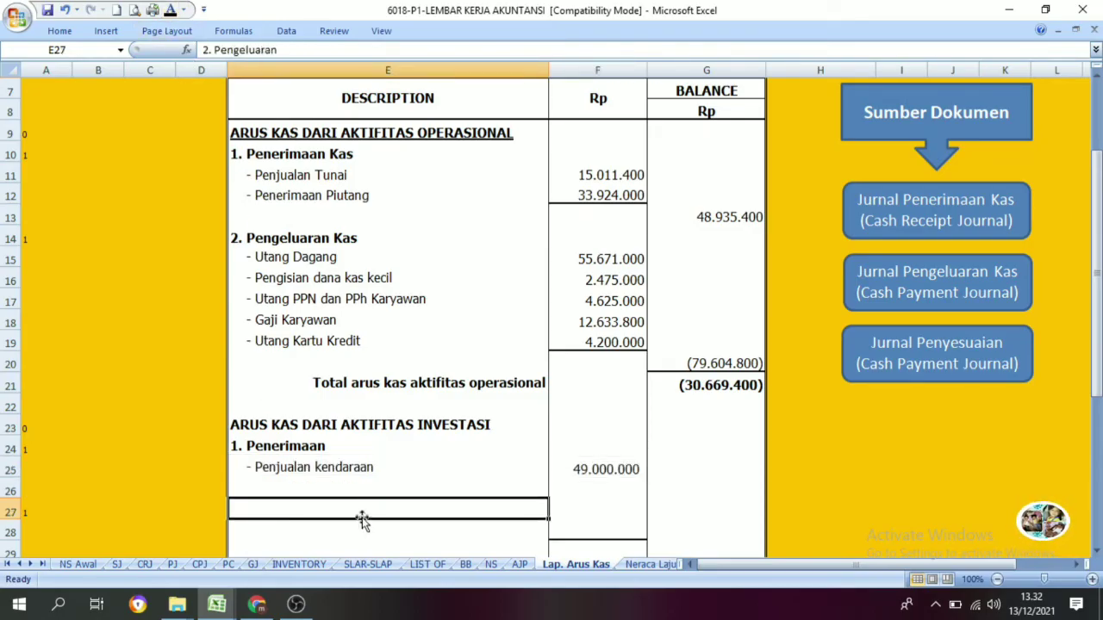
click(903, 291)
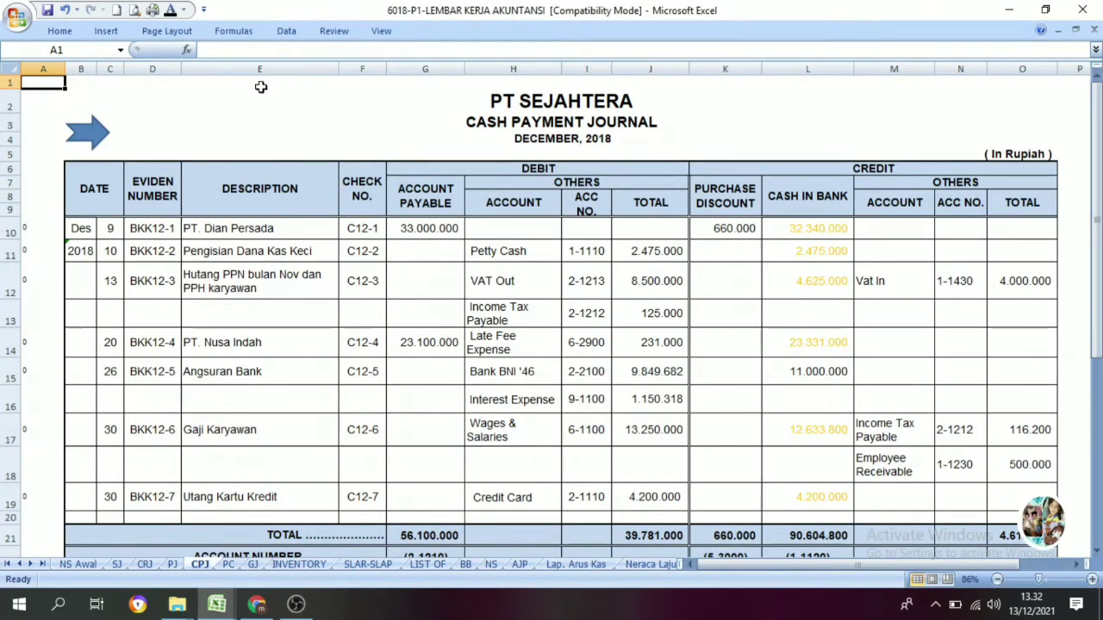
click(87, 140)
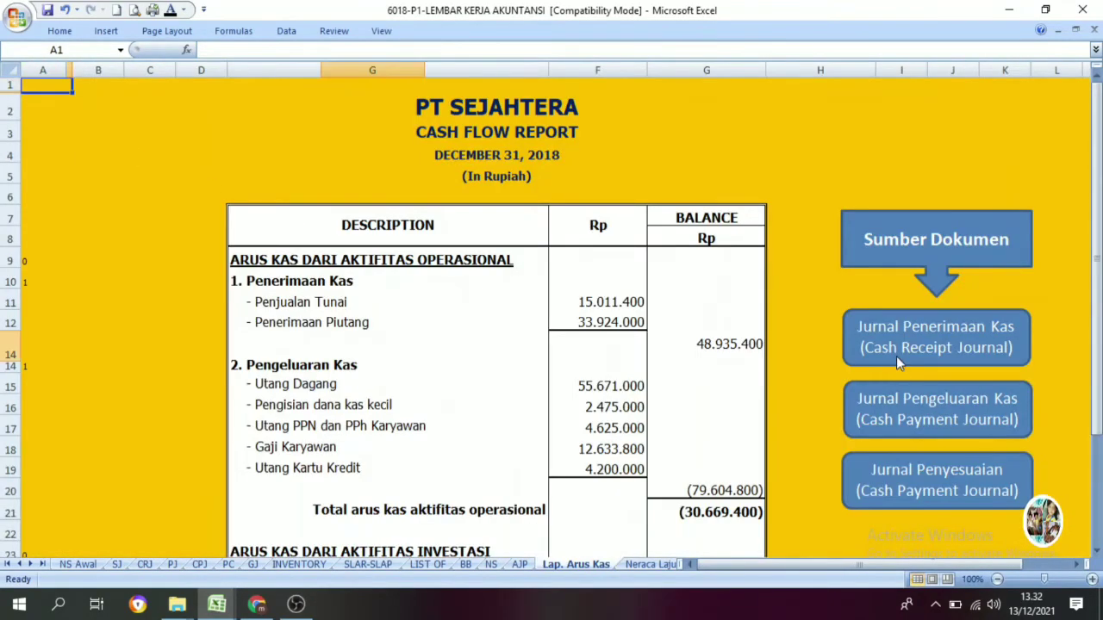
- Mark the vehicle sale's cash in bank amount in G14 of the cash receipt journal with the standard orange font colour
click(896, 362)
click(343, 345)
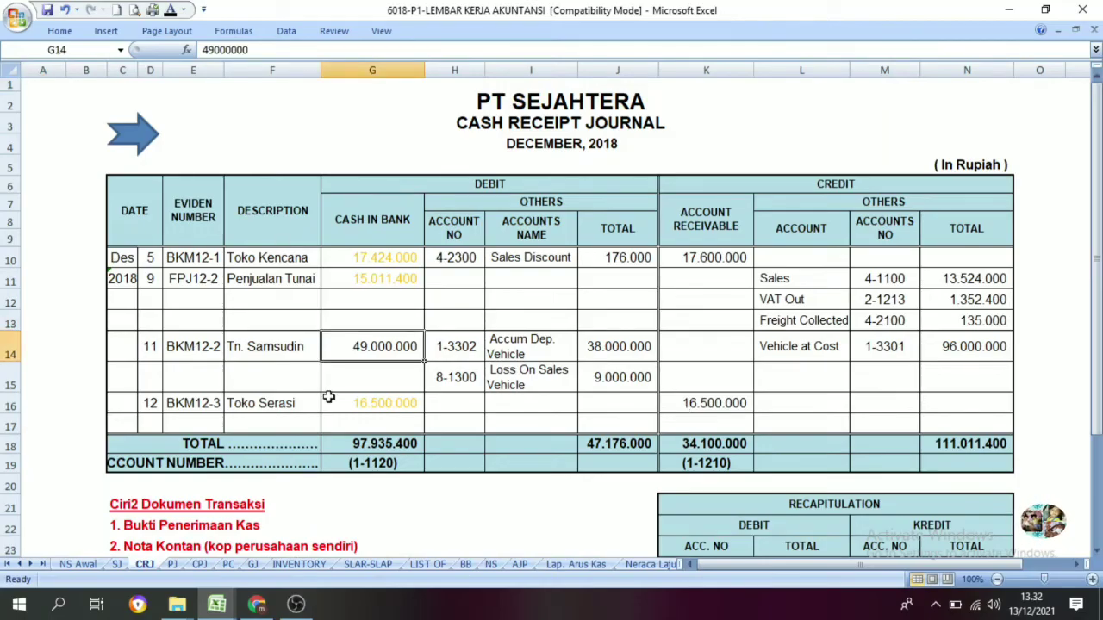
click(183, 10)
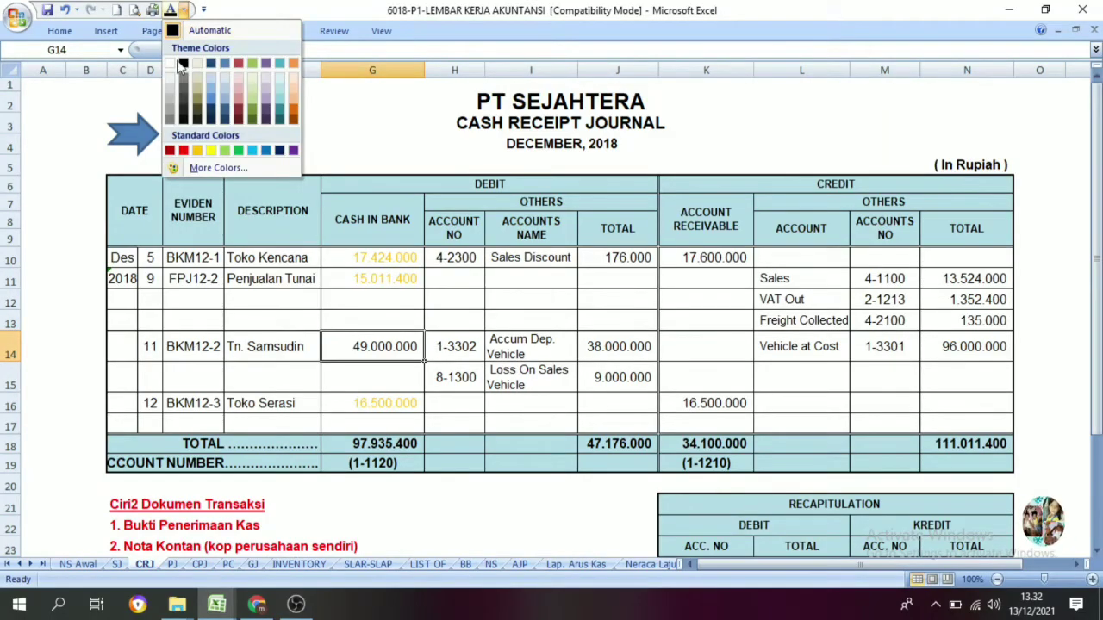
click(198, 152)
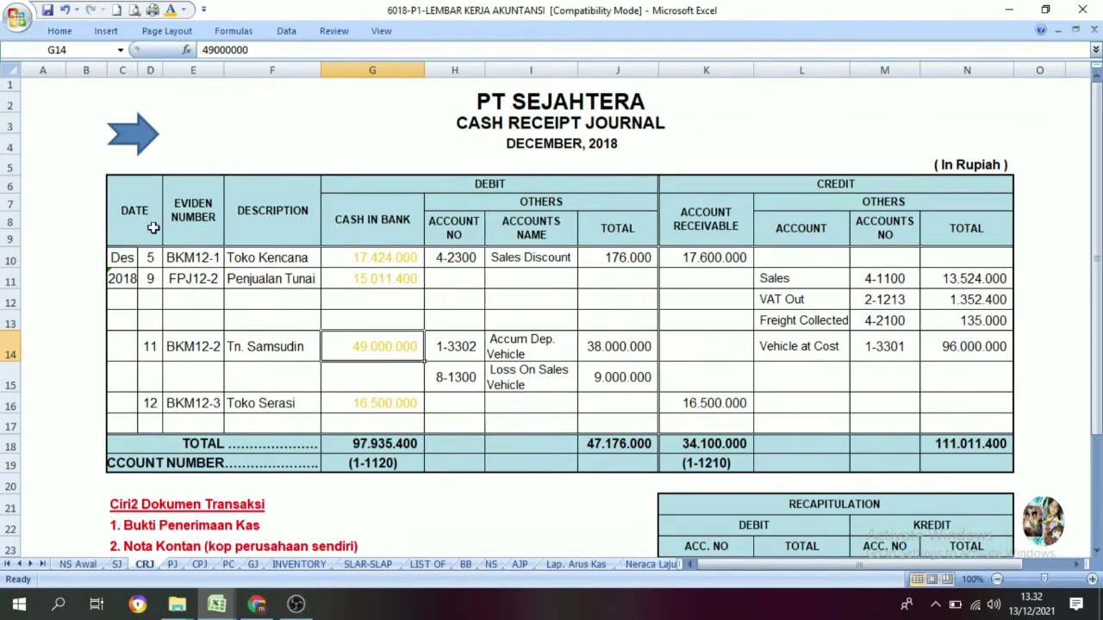
- Return to the cash flow report and select the 2. Pengeluaran heading in E27 of the investing section
click(138, 136)
scroll(336, 389, down, 3)
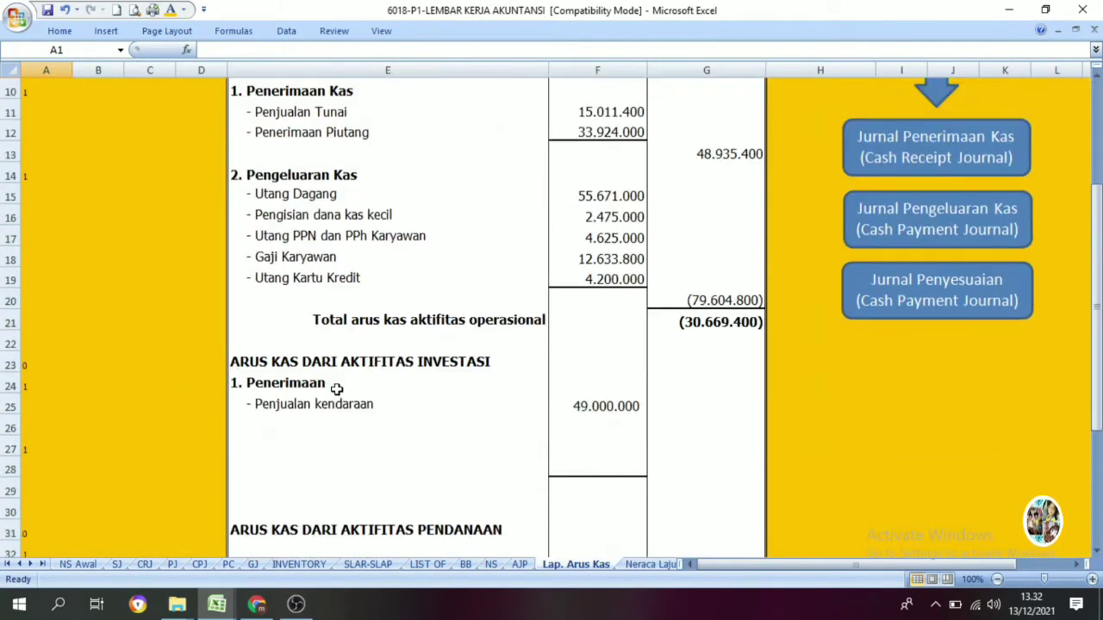
click(264, 441)
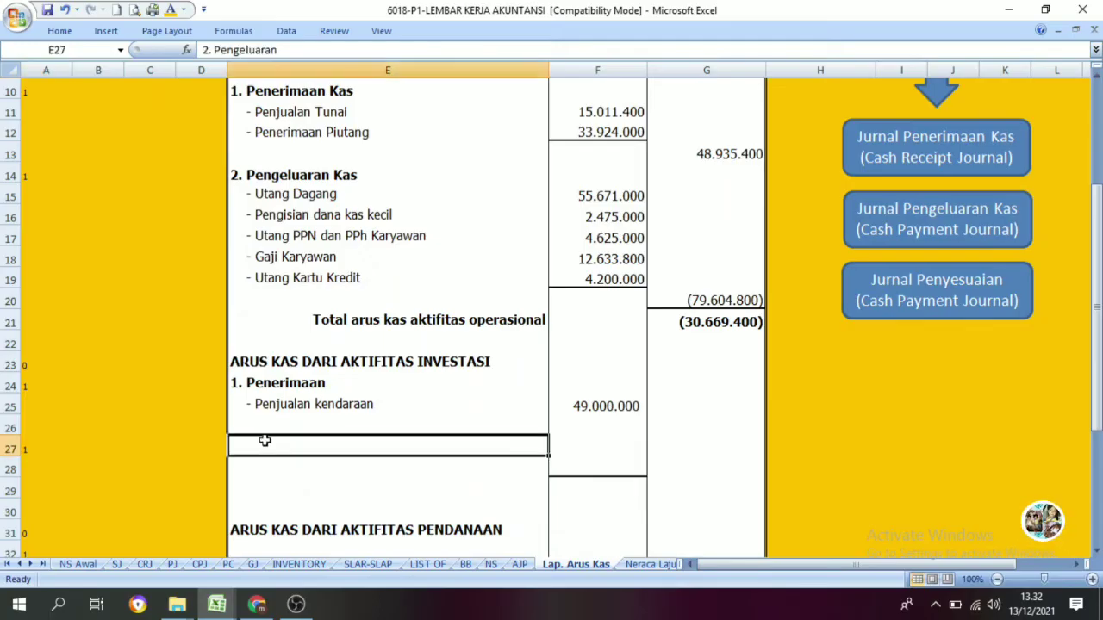